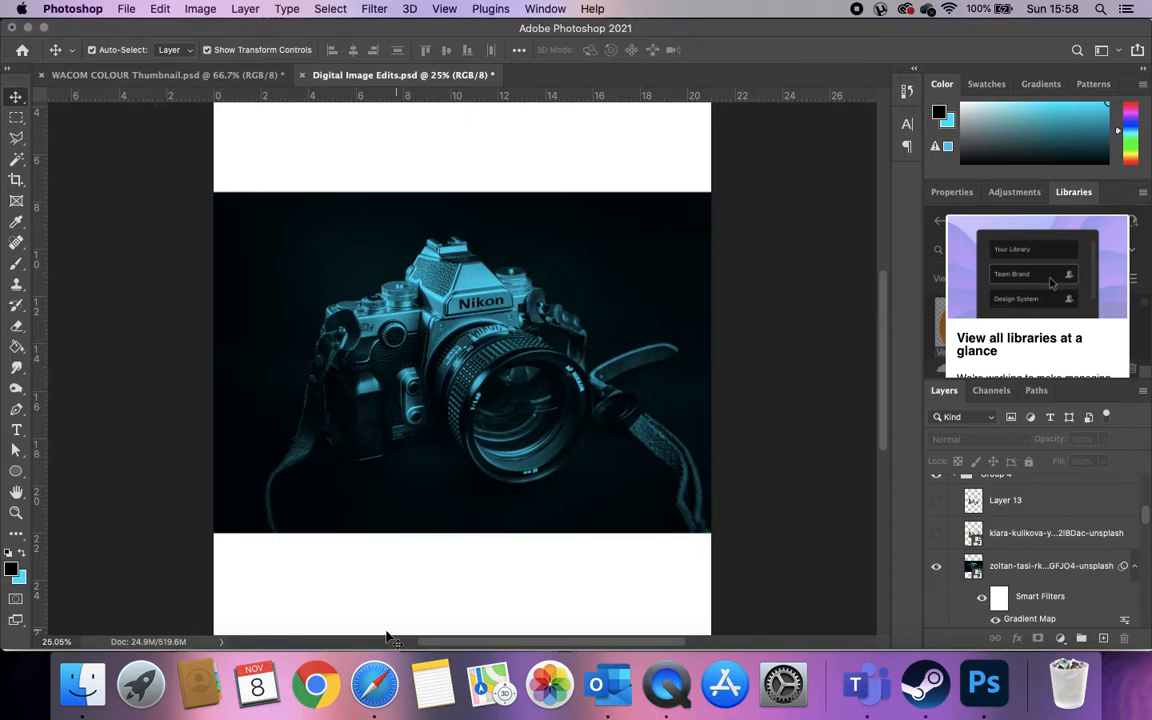
- Switch to Safari and open the NCD Graphic Design channel on YouTube in a new browser tab
click(375, 683)
key(super+t)
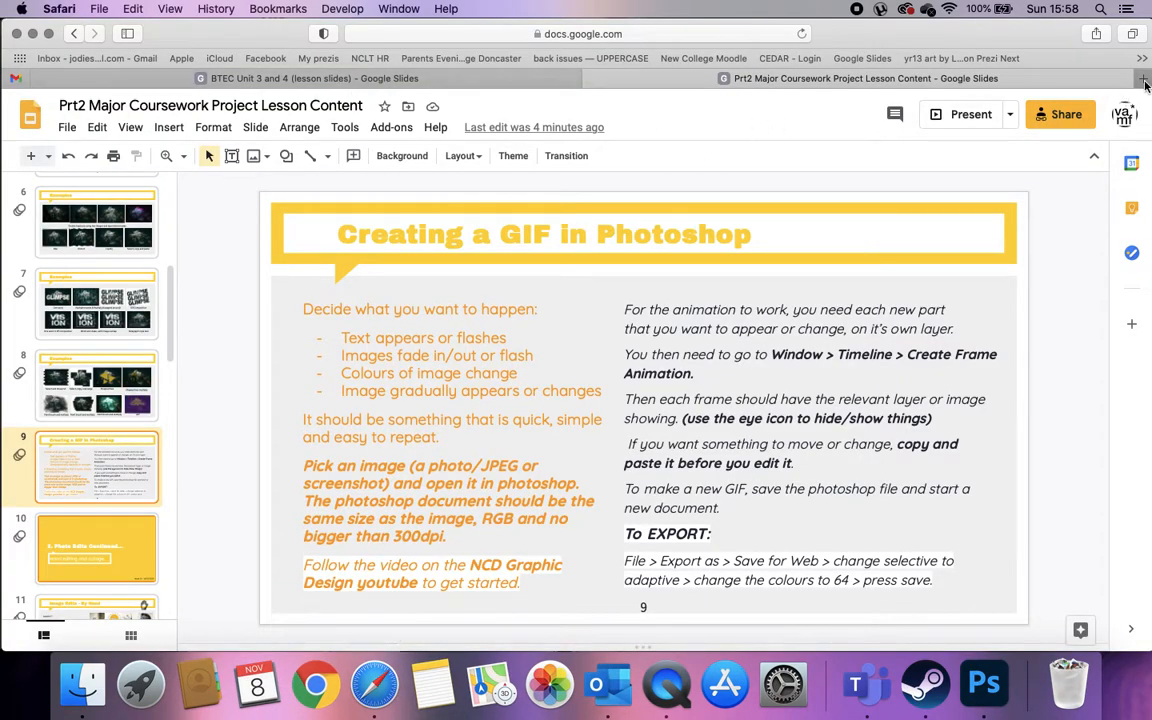
text(youtube)
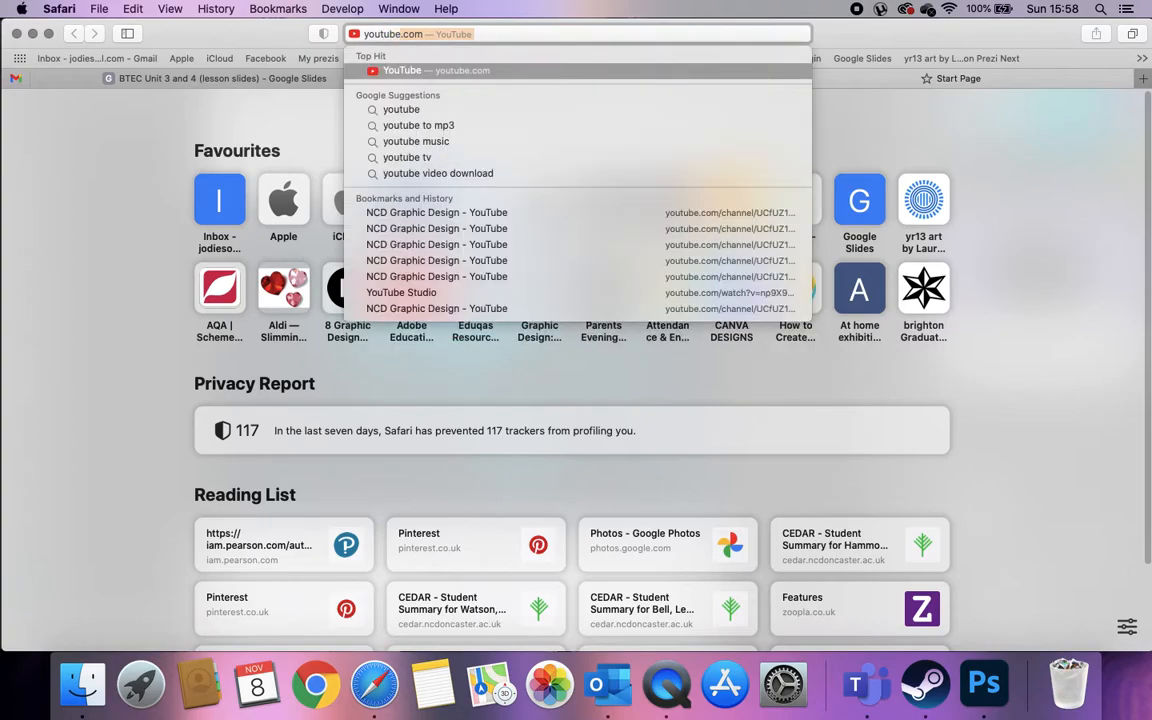
key(Return)
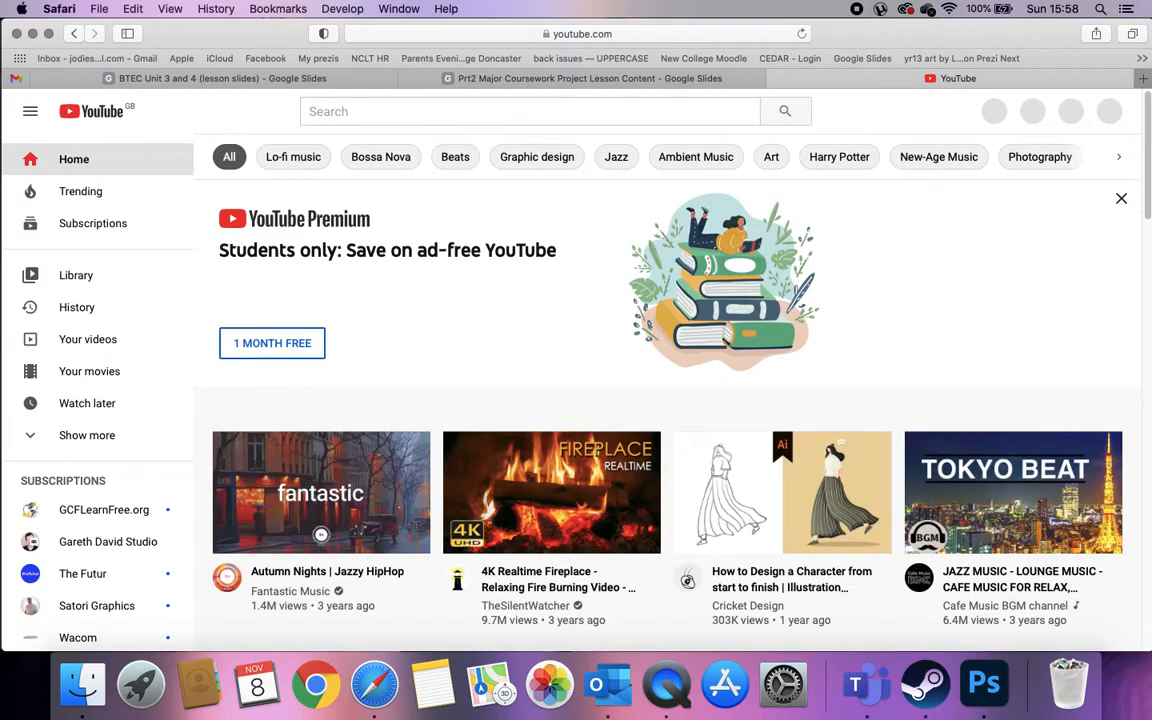
click(1102, 112)
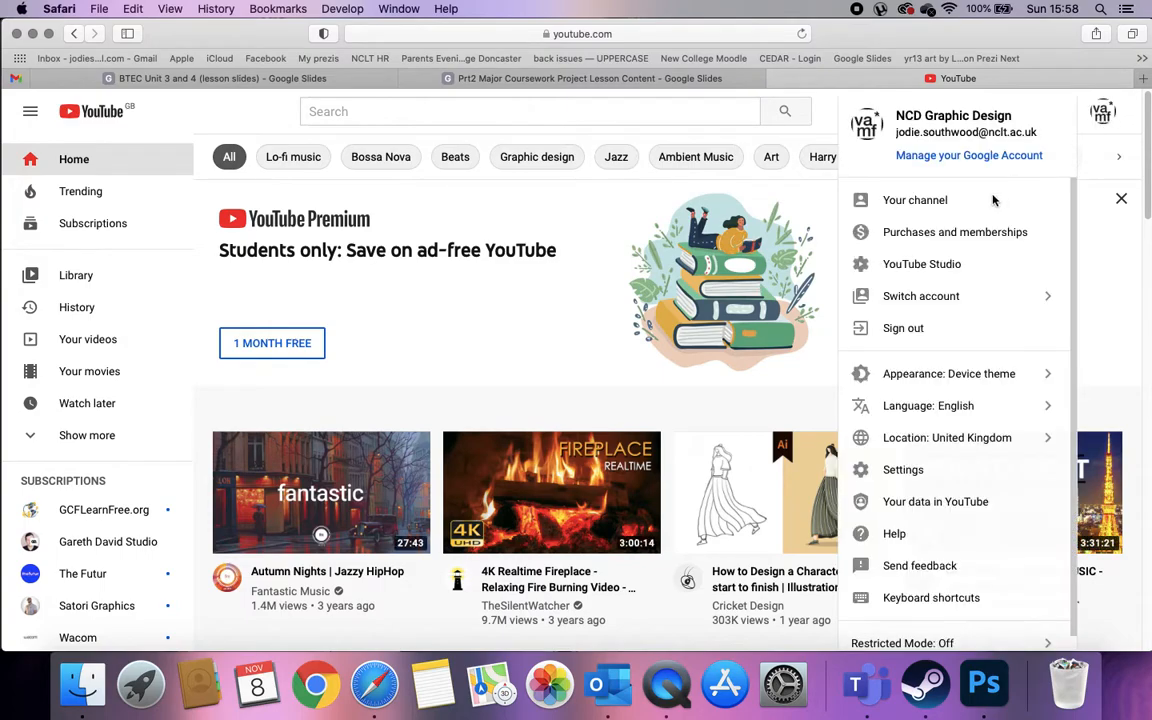
click(944, 205)
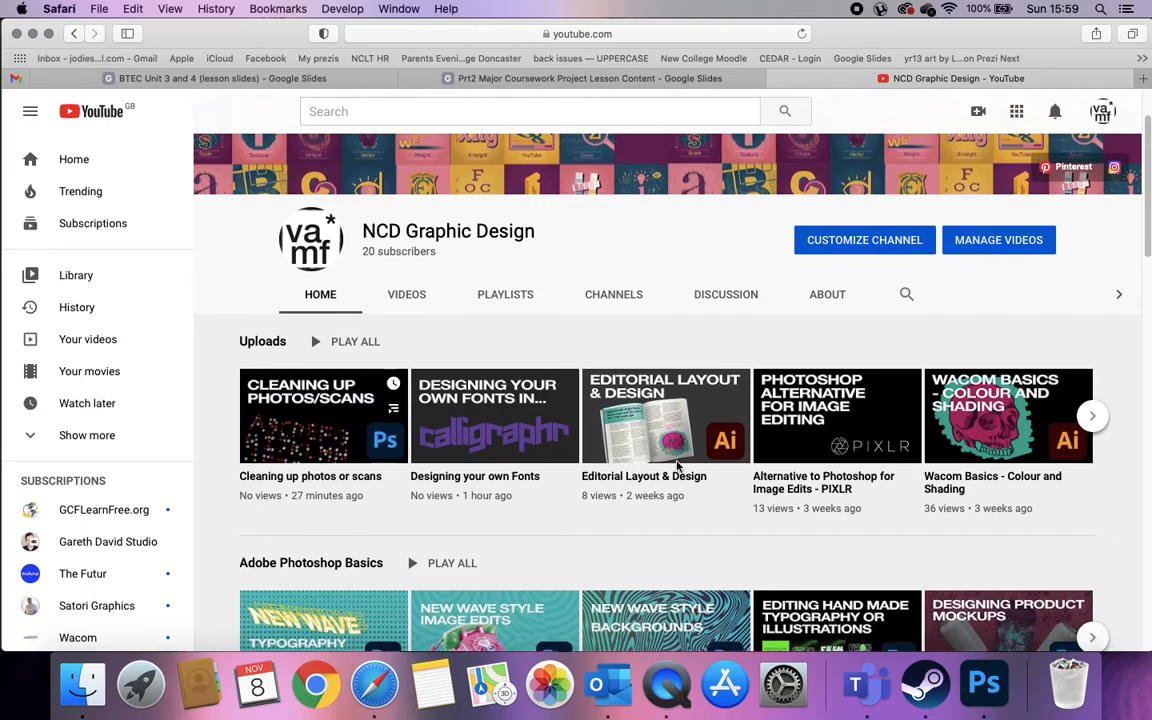
- Browse the channel's Adobe Photoshop Advanced videos and open that playlist
scroll(676, 470, down, 2)
scroll(676, 467, down, 5)
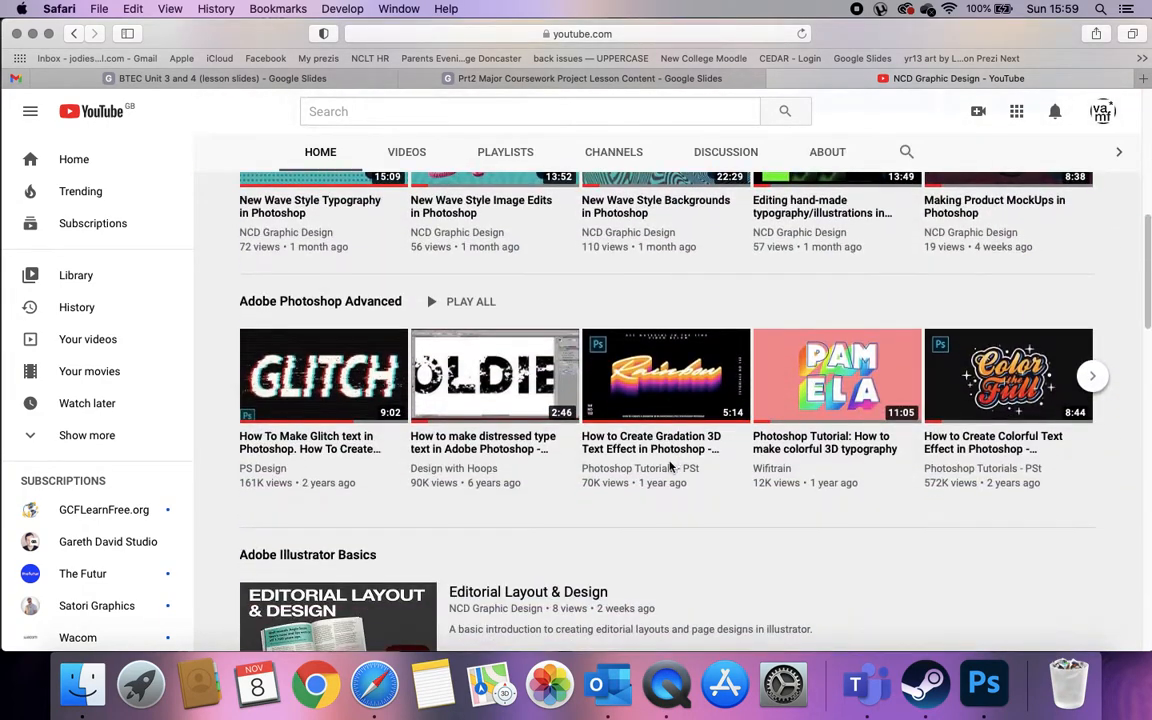
click(1092, 376)
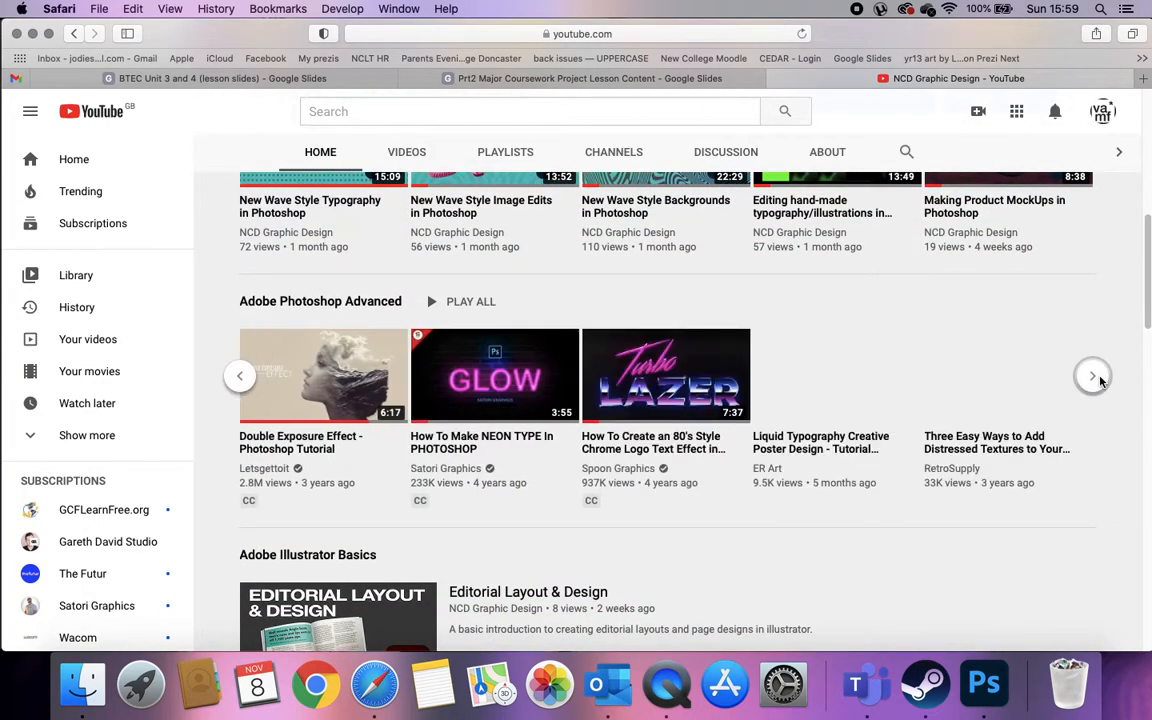
click(1093, 378)
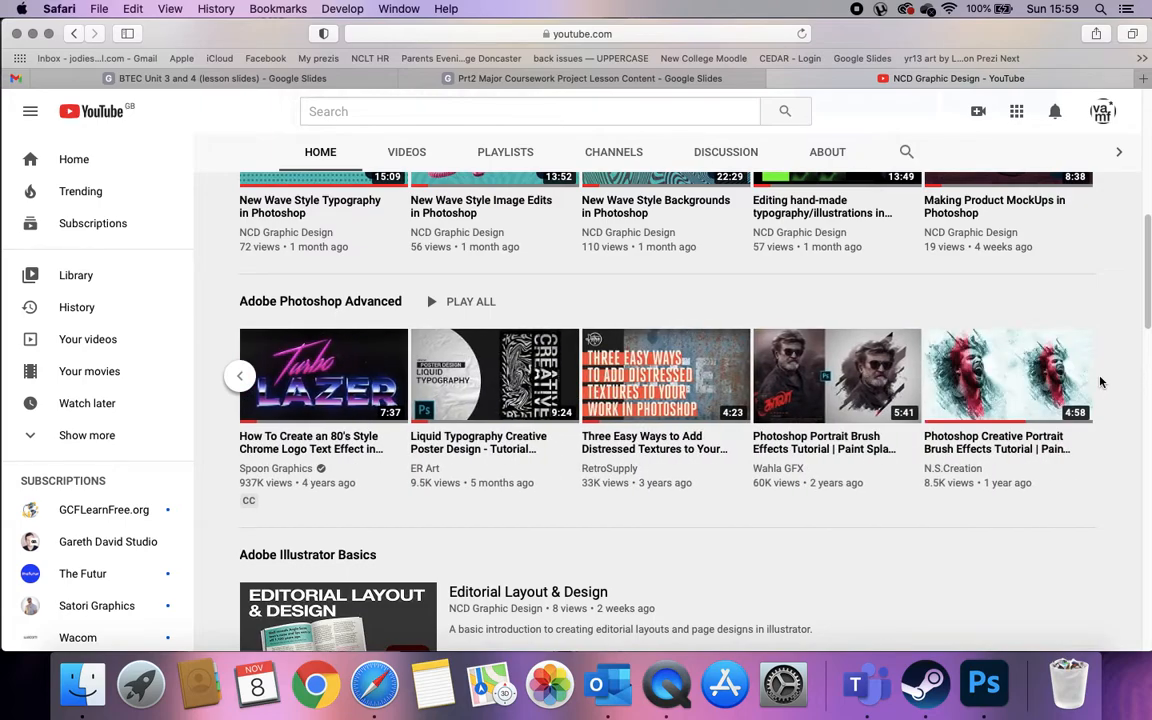
click(333, 304)
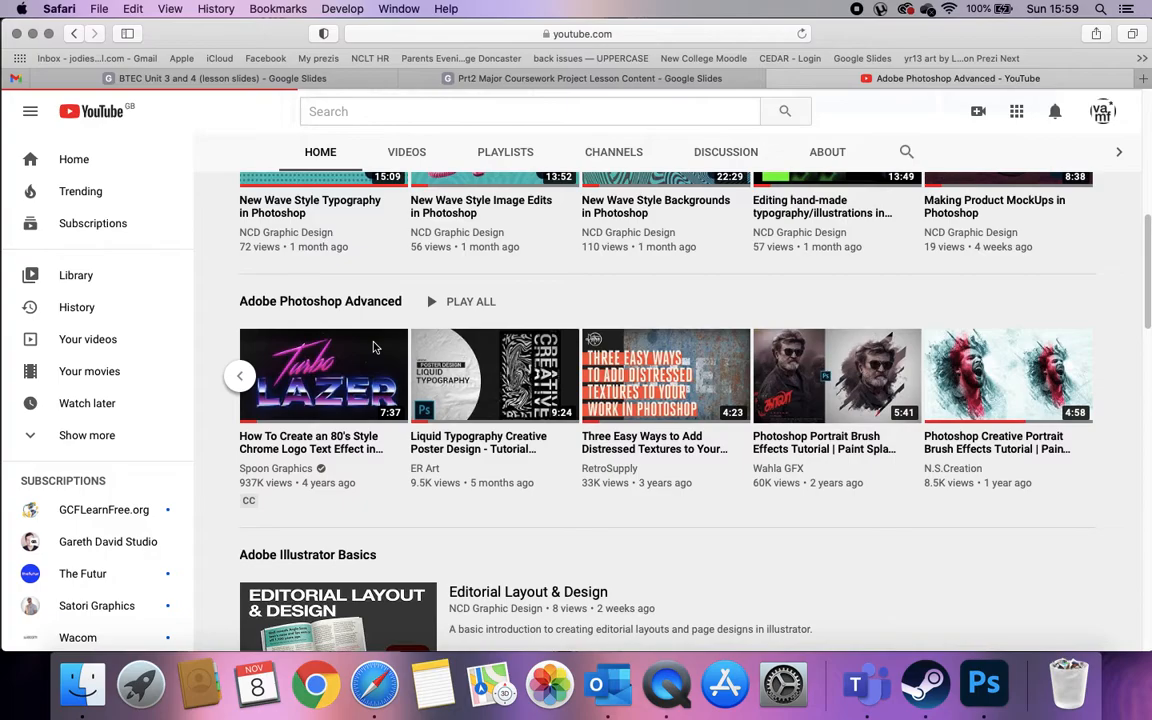
- Look through the Adobe Photoshop Advanced playlist for stop motion, animated GIF and other effect tutorials
scroll(686, 530, down, 8)
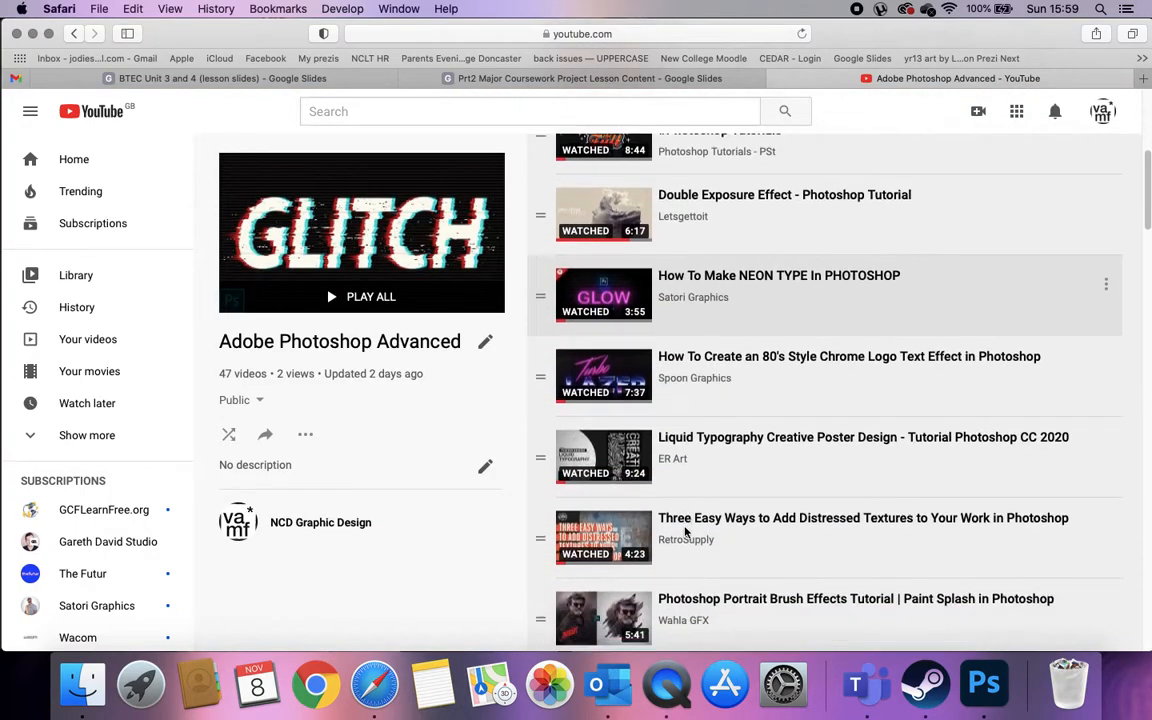
scroll(686, 530, down, 8)
scroll(686, 530, up, 2)
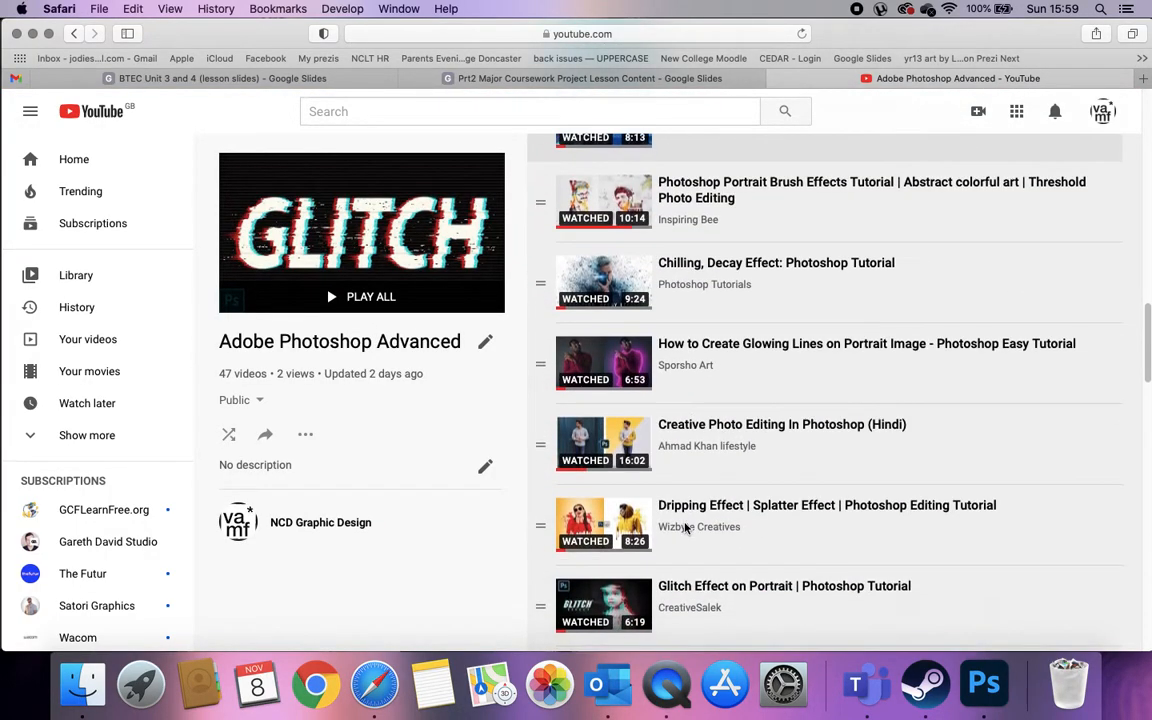
scroll(685, 528, down, 8)
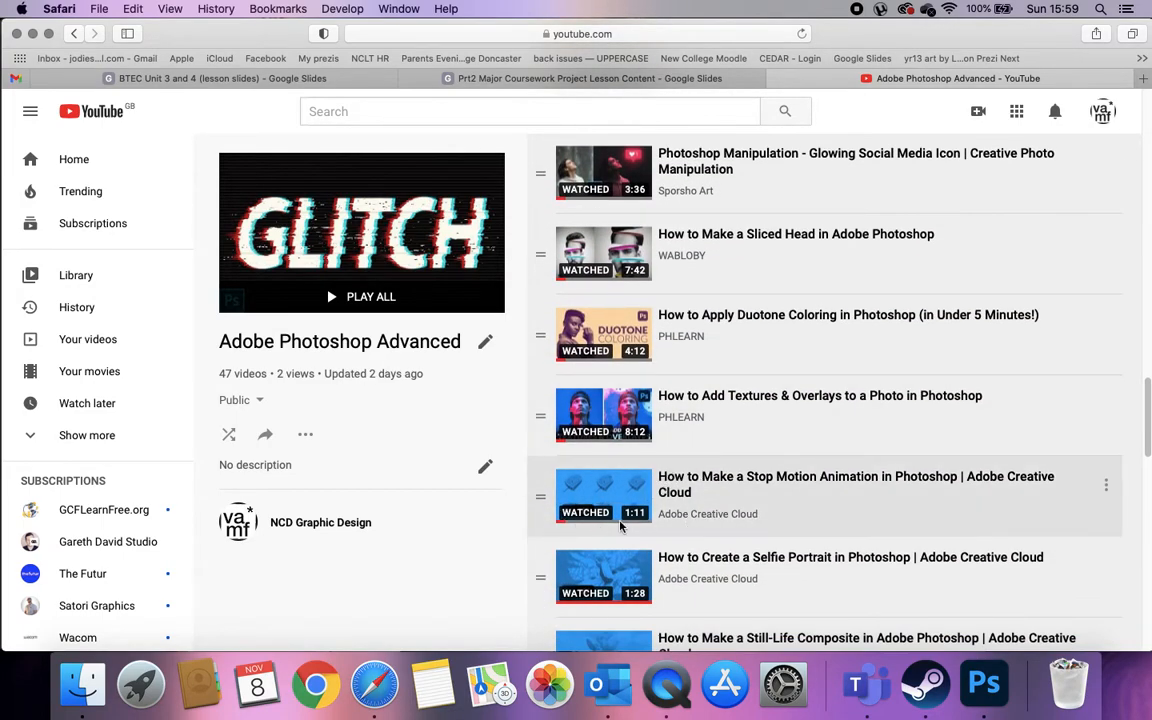
scroll(620, 527, down, 1)
scroll(664, 433, down, 4)
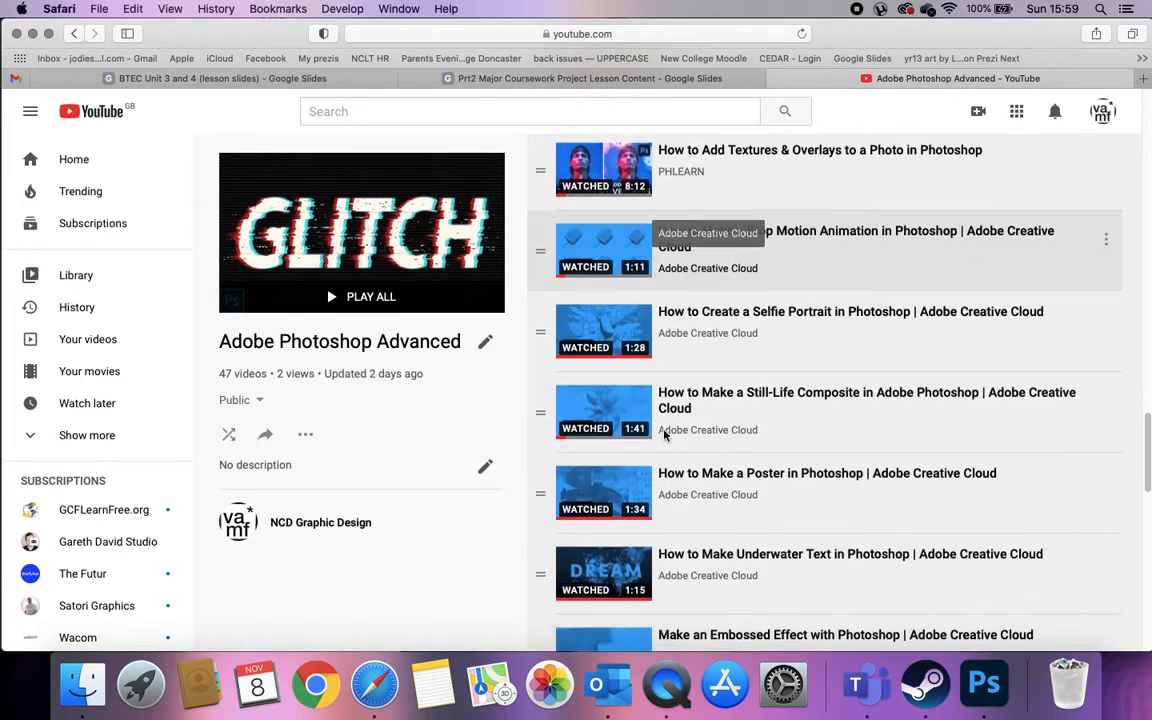
scroll(595, 568, down, 12)
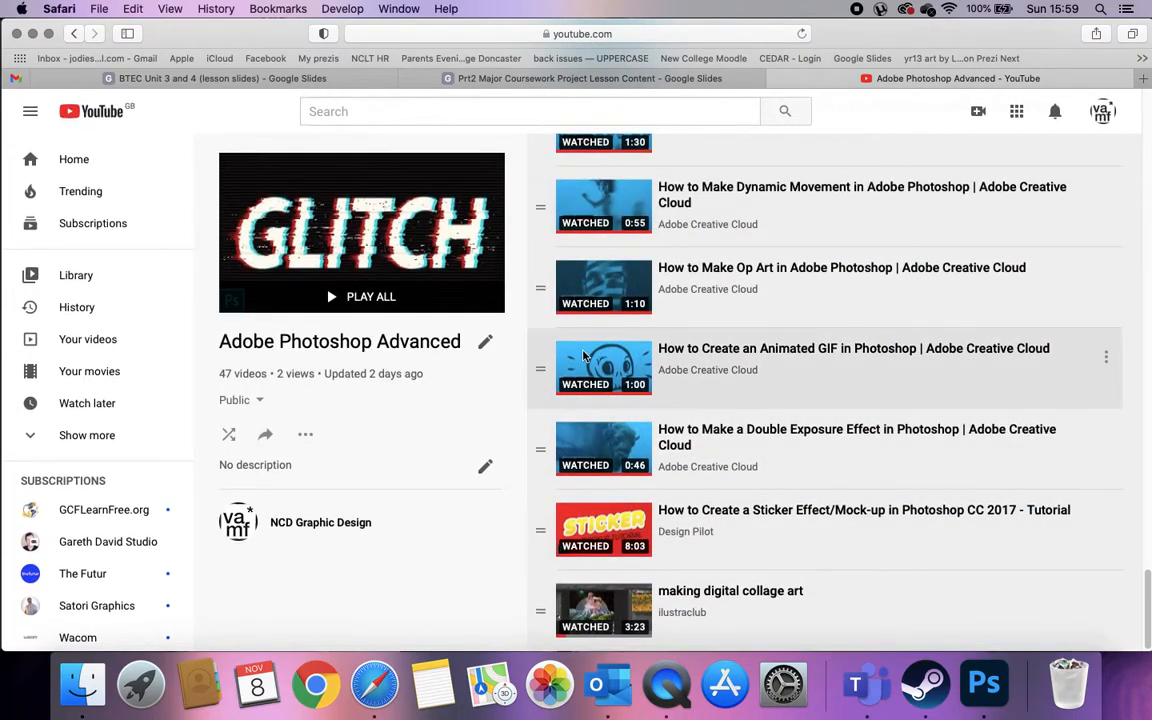
scroll(737, 369, up, 4)
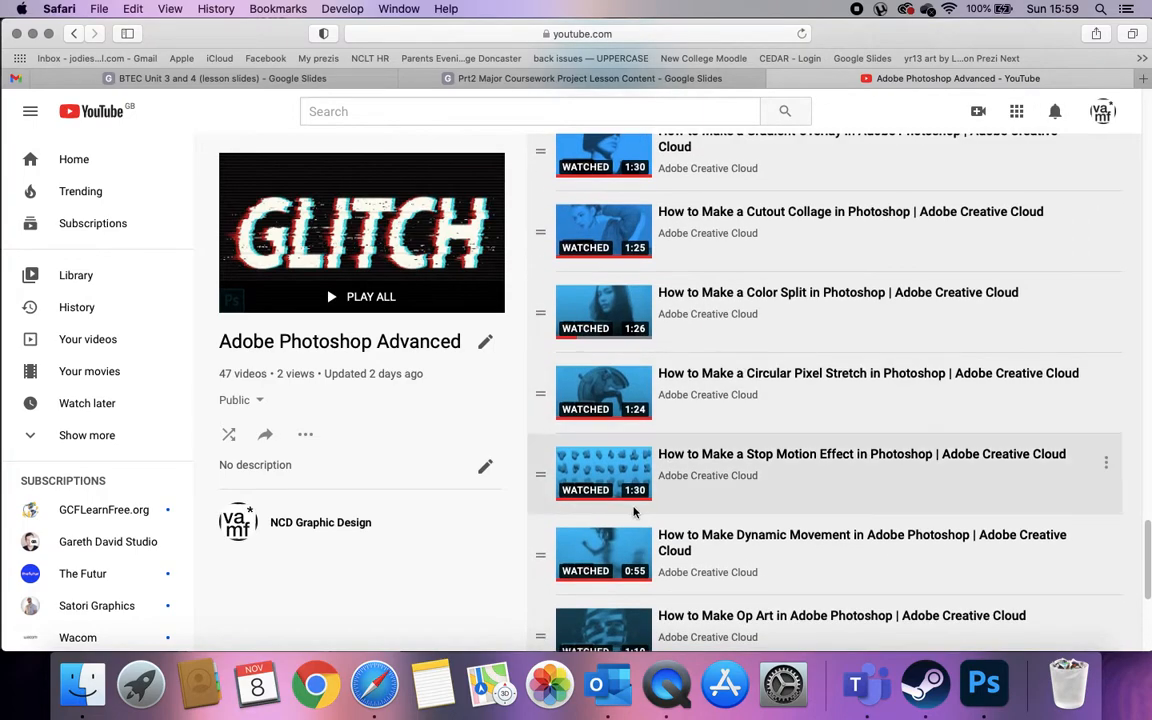
scroll(840, 467, up, 5)
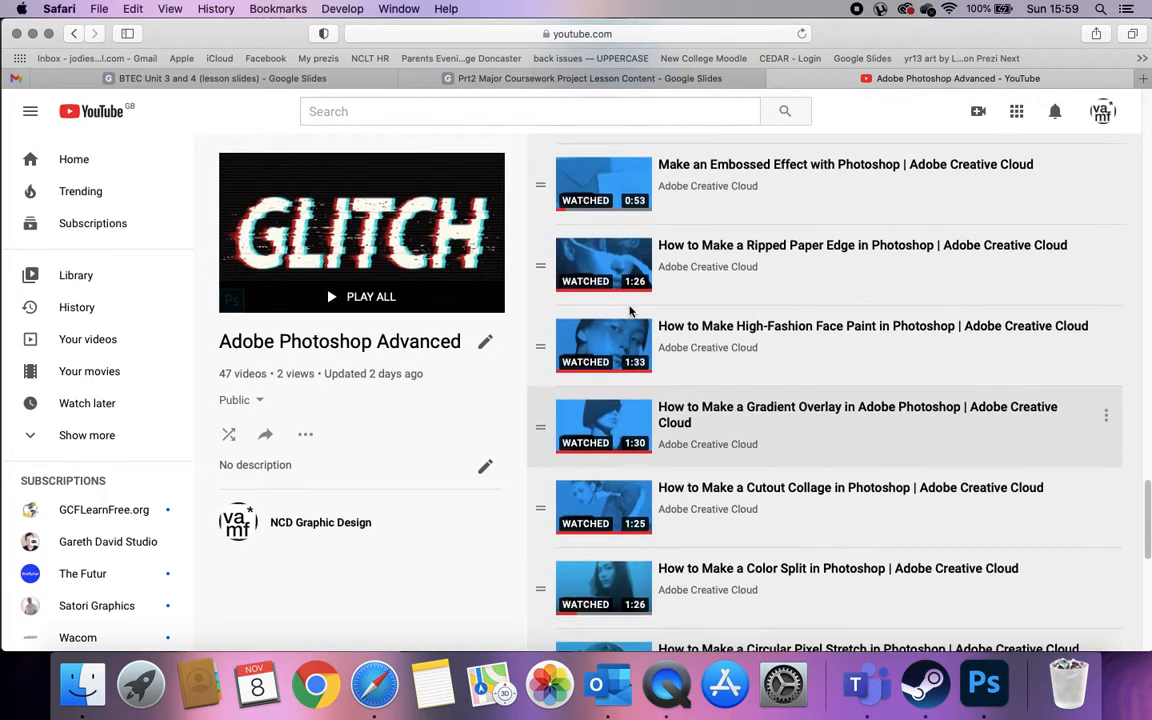
scroll(660, 230, up, 6)
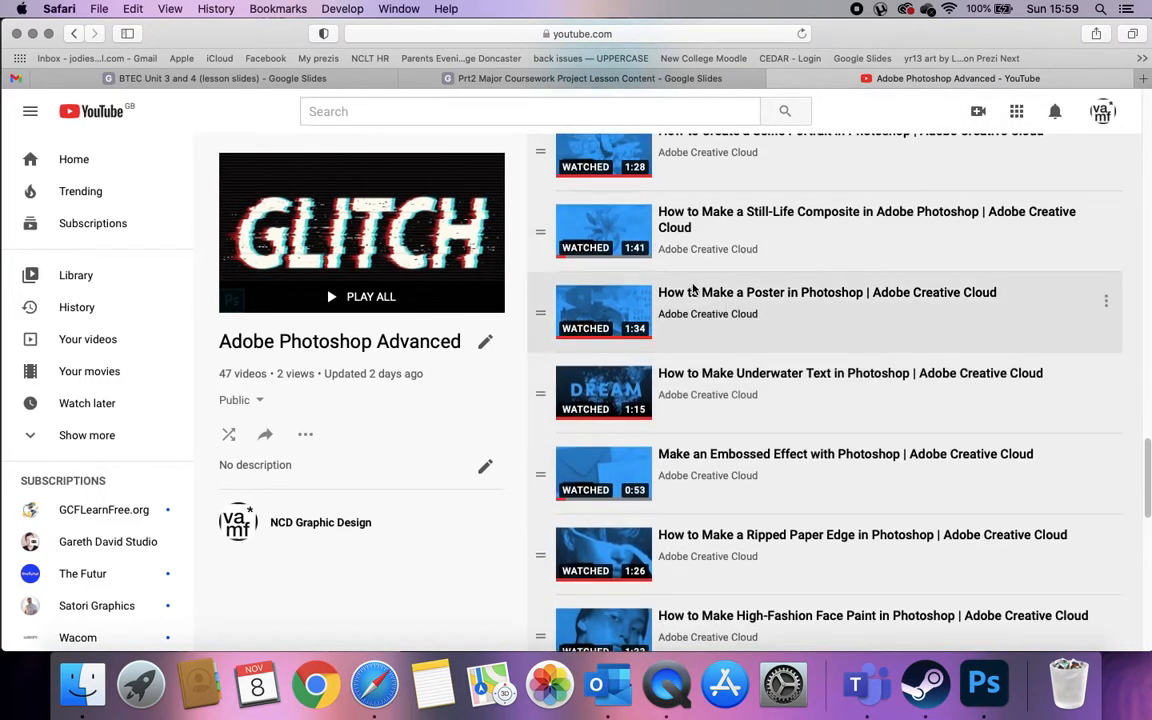
scroll(650, 300, down, 1)
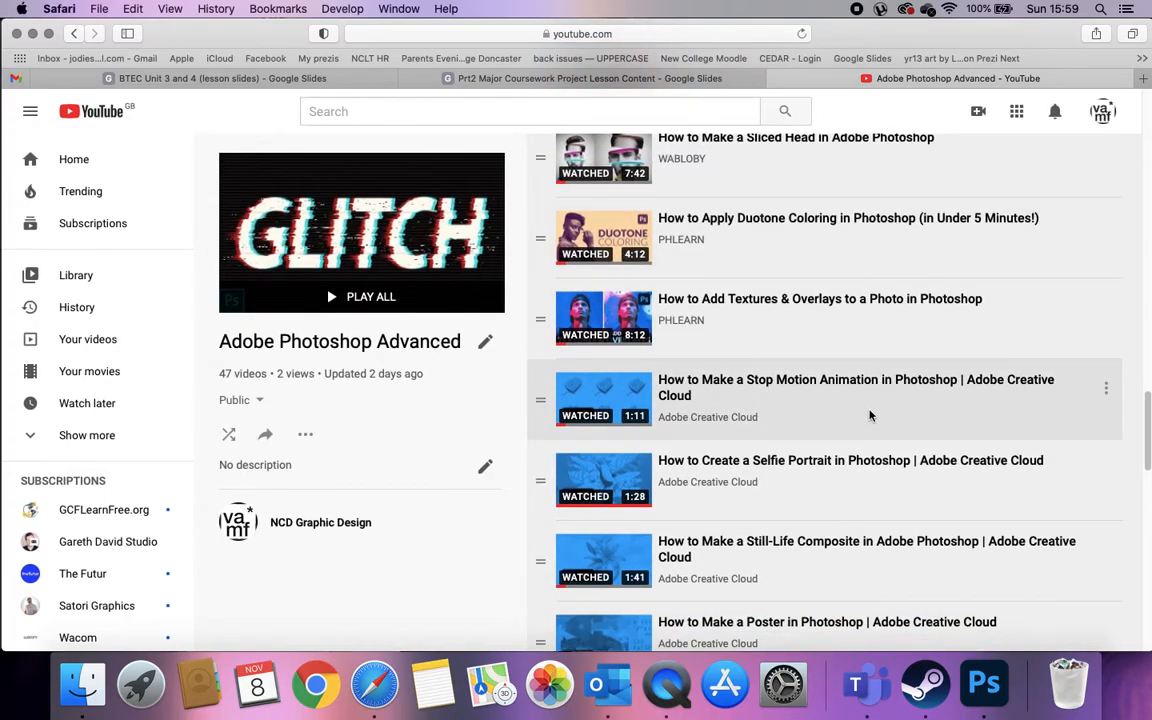
- Switch to Photoshop, select the cyan camera image layer in Group 4, then hide it and show it again
click(984, 685)
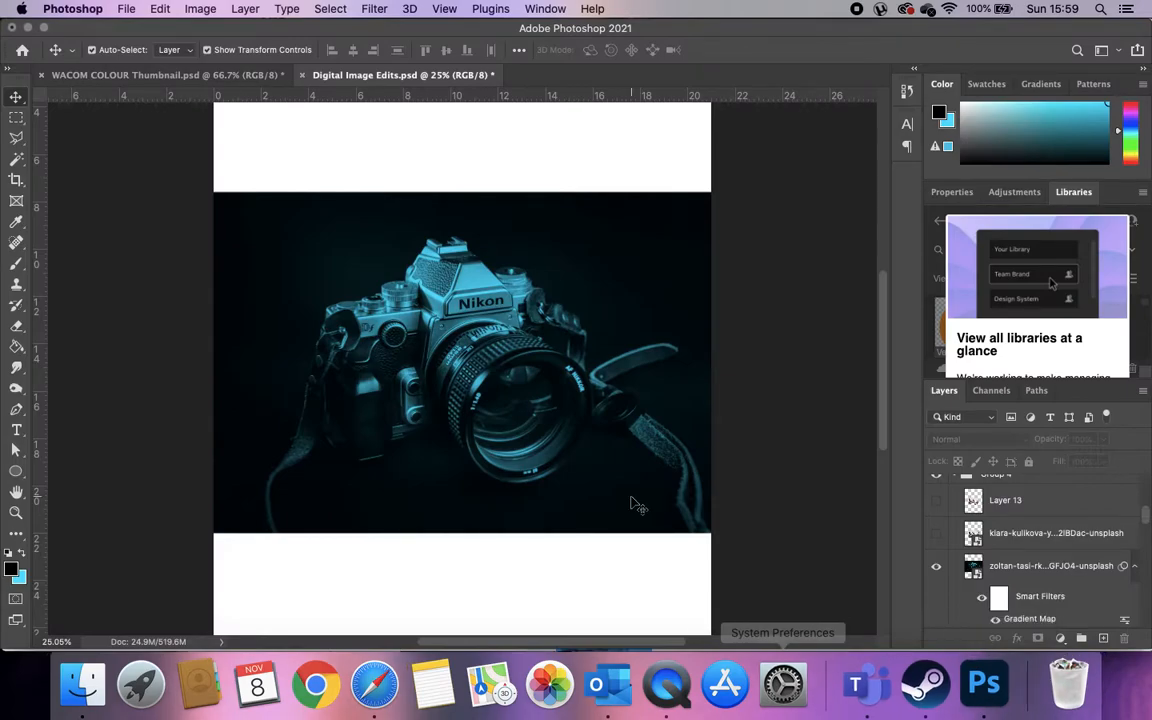
click(524, 416)
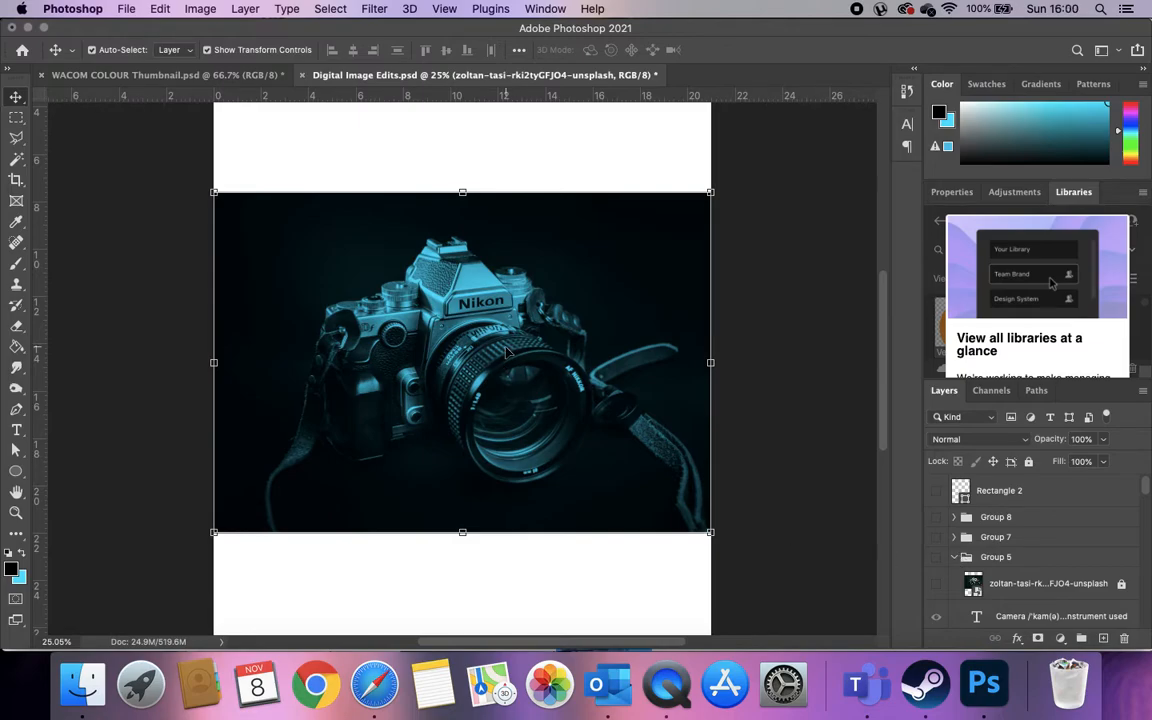
scroll(872, 473, up, 5)
scroll(966, 516, down, 3)
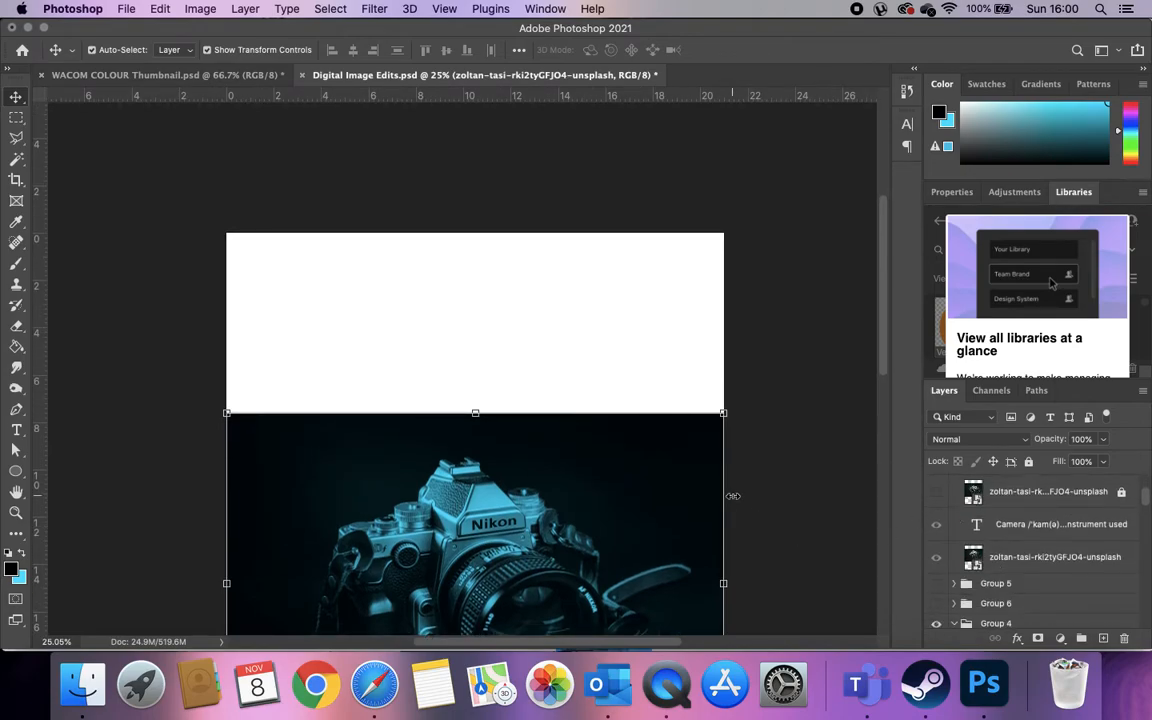
scroll(733, 496, down, 5)
scroll(975, 590, down, 3)
scroll(975, 560, up, 2)
click(936, 522)
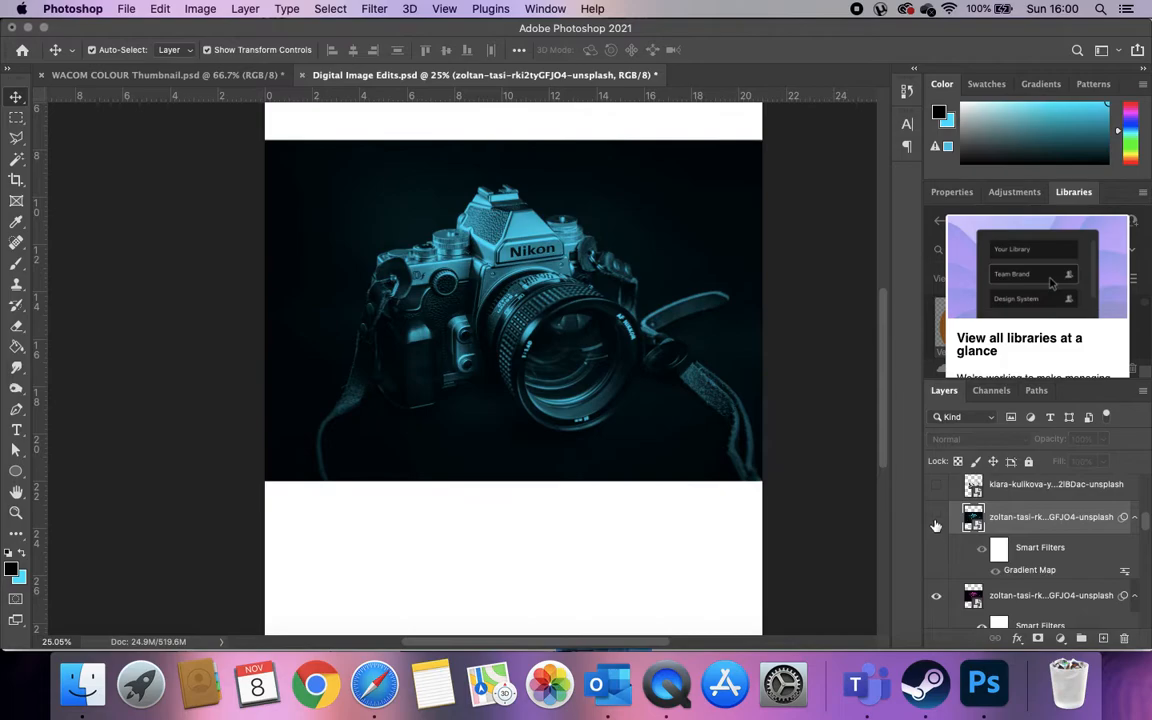
click(936, 517)
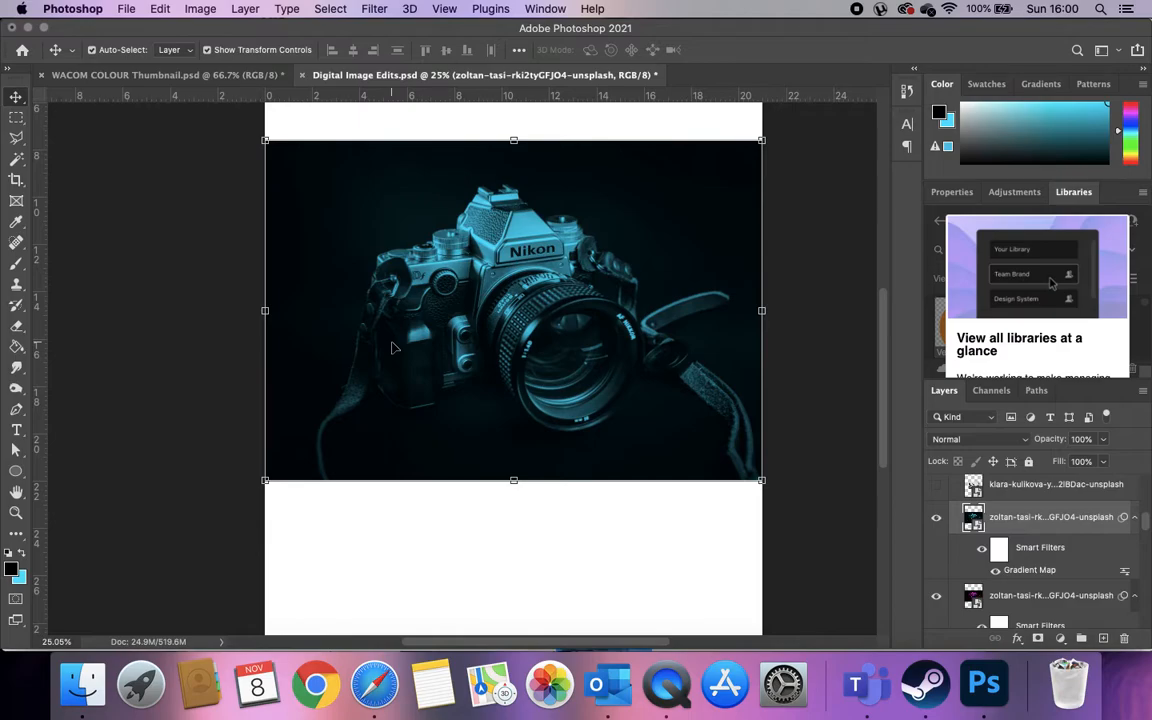
scroll(393, 347, up, 3)
scroll(393, 347, down, 5)
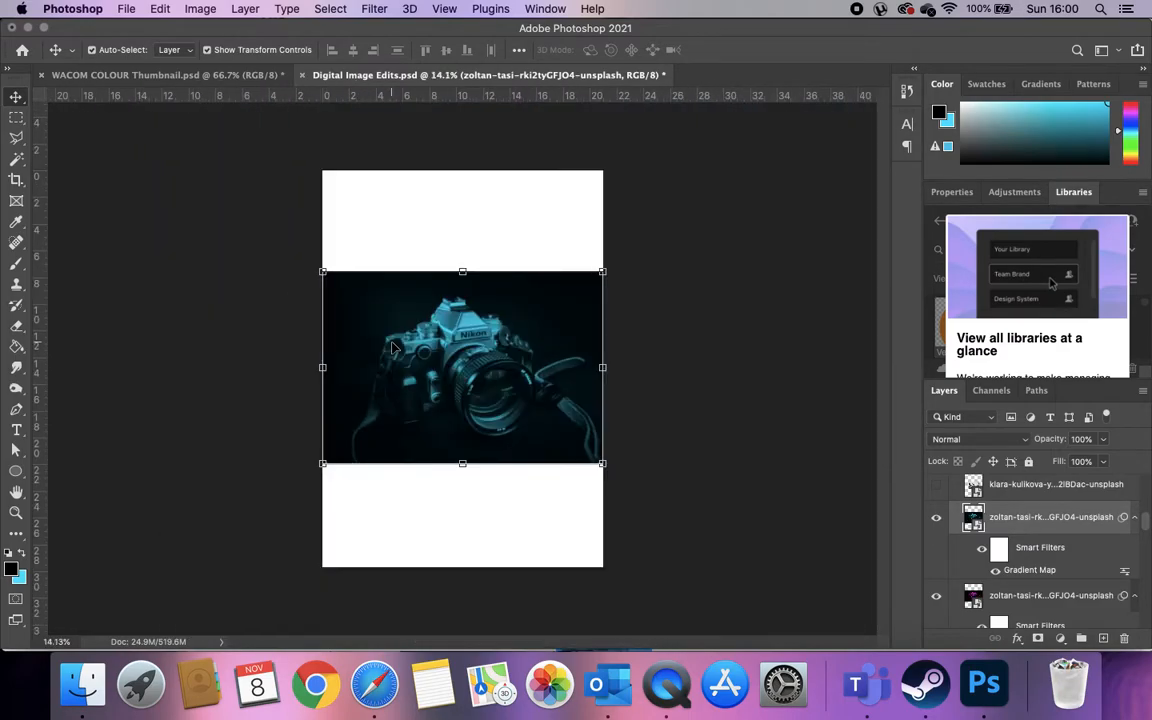
scroll(393, 347, up, 4)
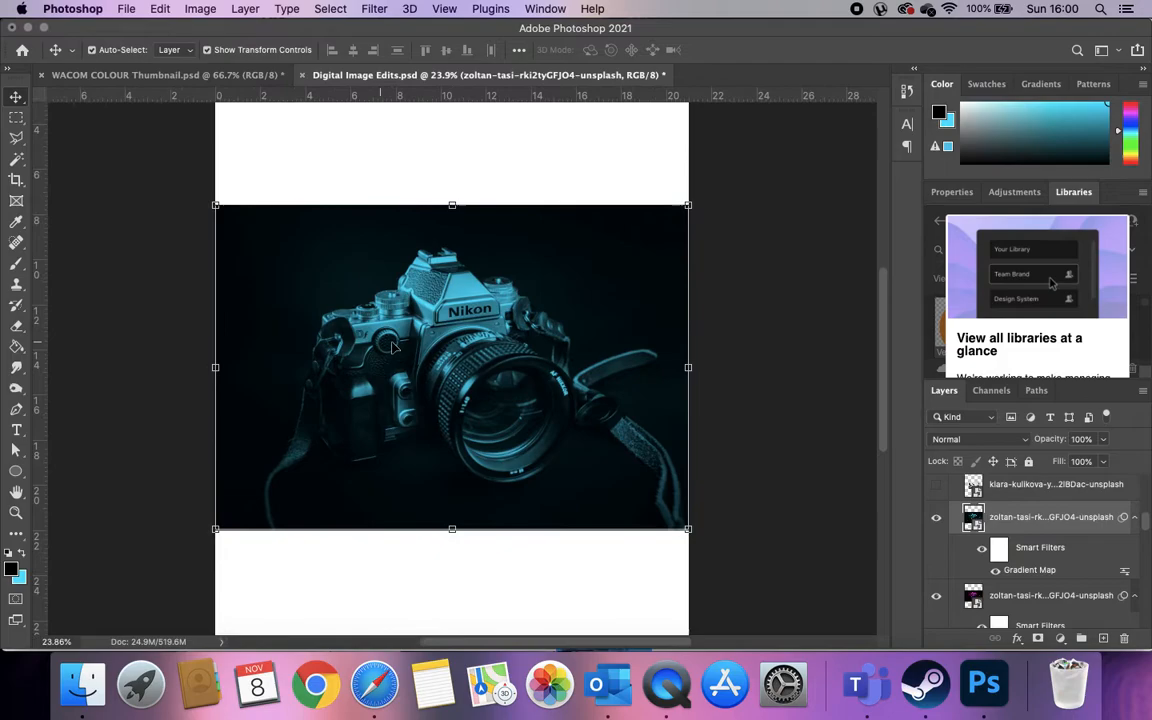
scroll(393, 349, left, 3)
scroll(393, 349, right, 4)
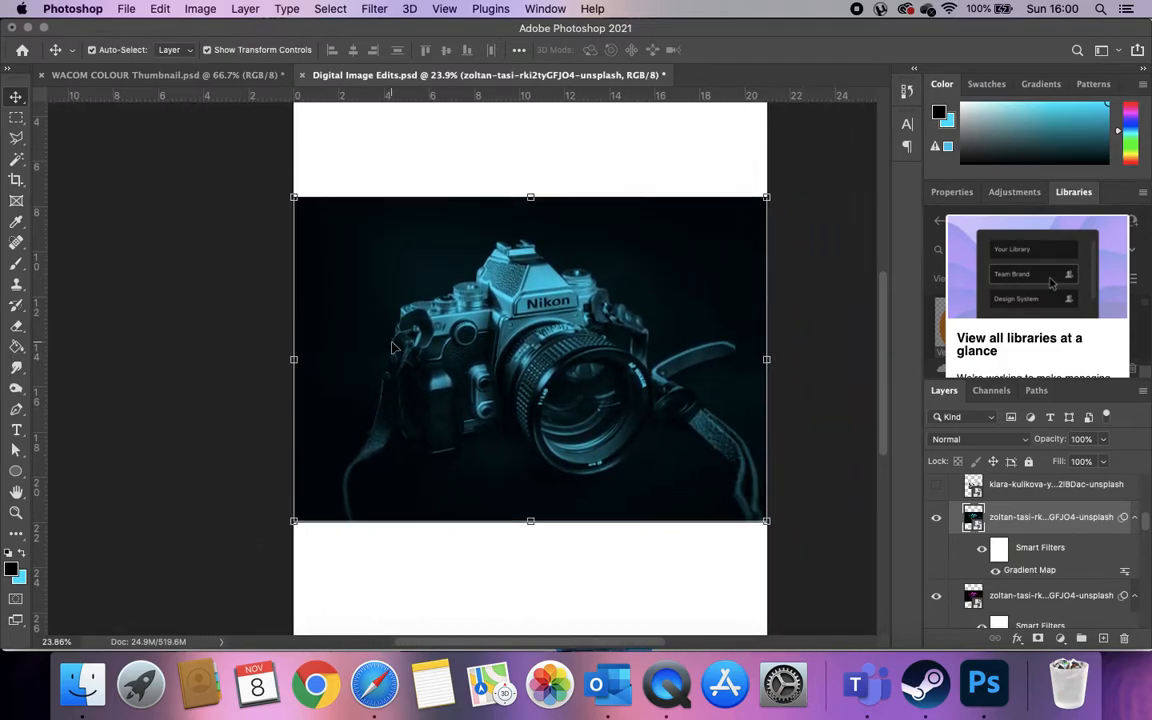
scroll(393, 347, up, 1)
scroll(393, 347, up, 2)
scroll(393, 347, right, 3)
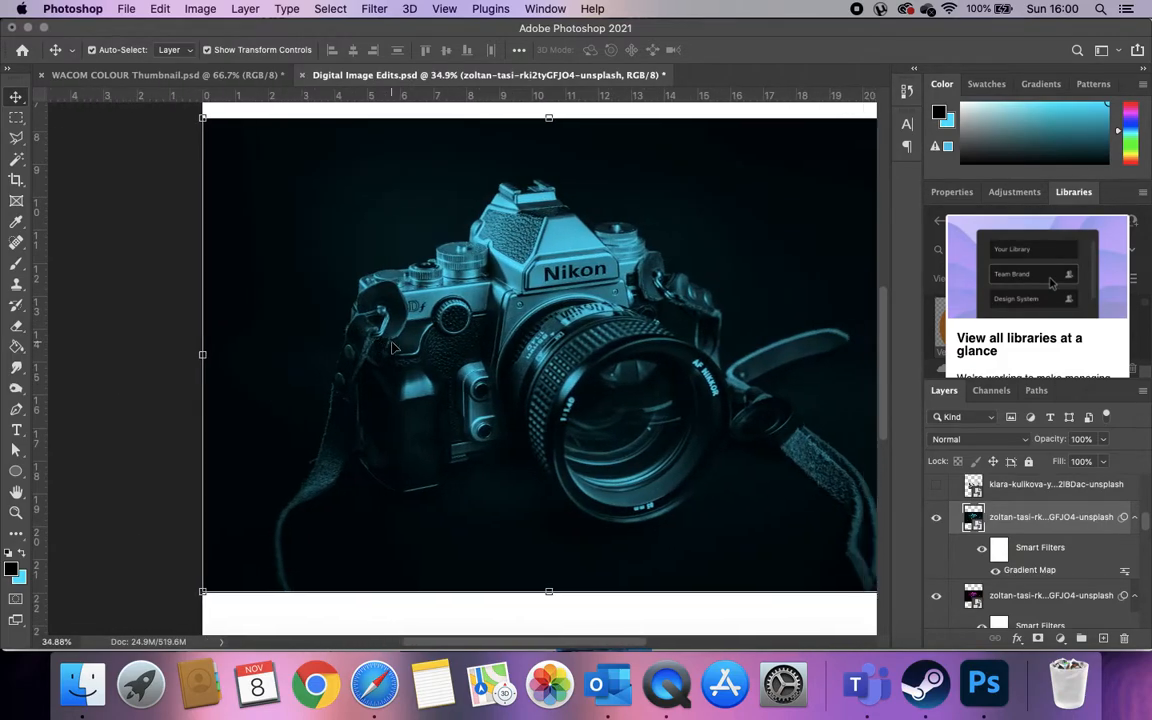
- Open the magenta camera image Screenshot 2020-11-08 at 15.55.35 from the Desktop folder in Photoshop as its own document
click(68, 661)
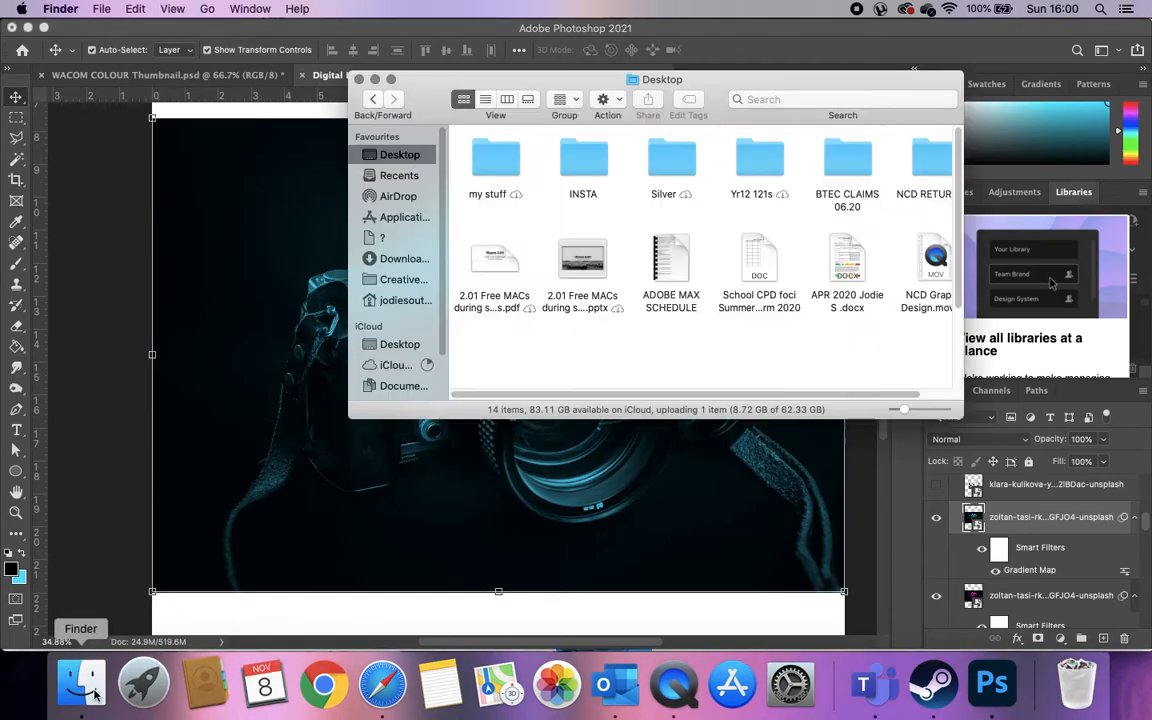
scroll(636, 342, down, 4)
drag(532, 283, 752, 330)
click(760, 340)
click(578, 316)
right_click(572, 318)
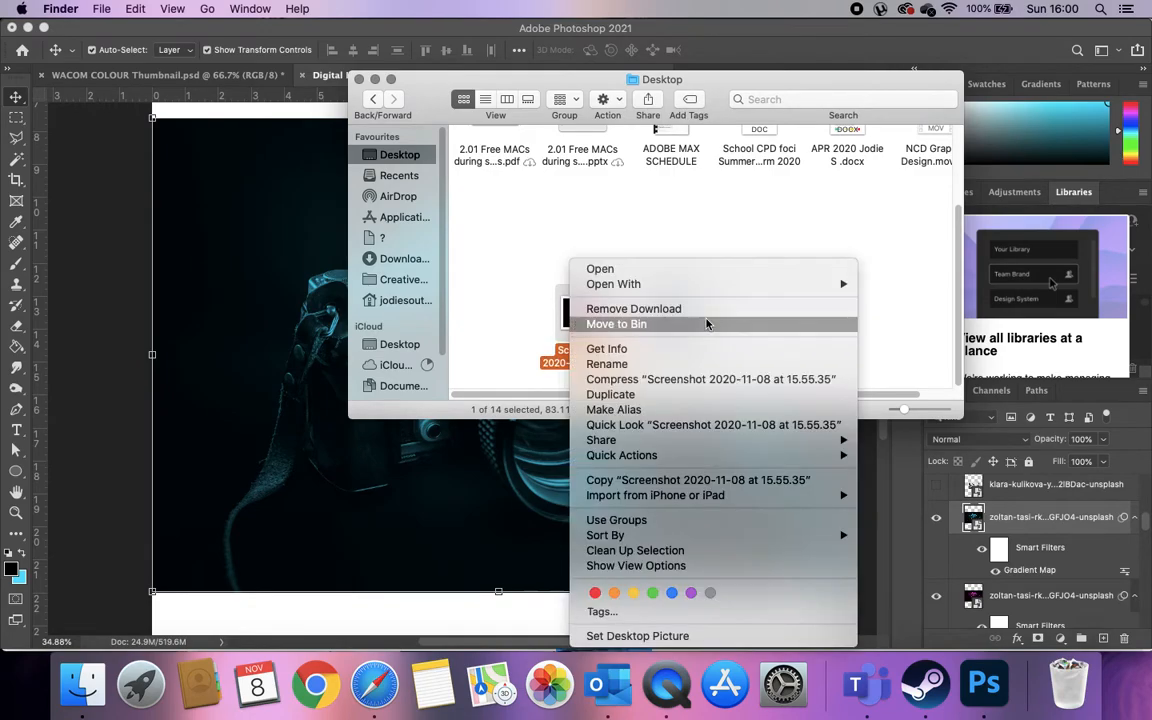
mouse_move(640, 284)
click(925, 345)
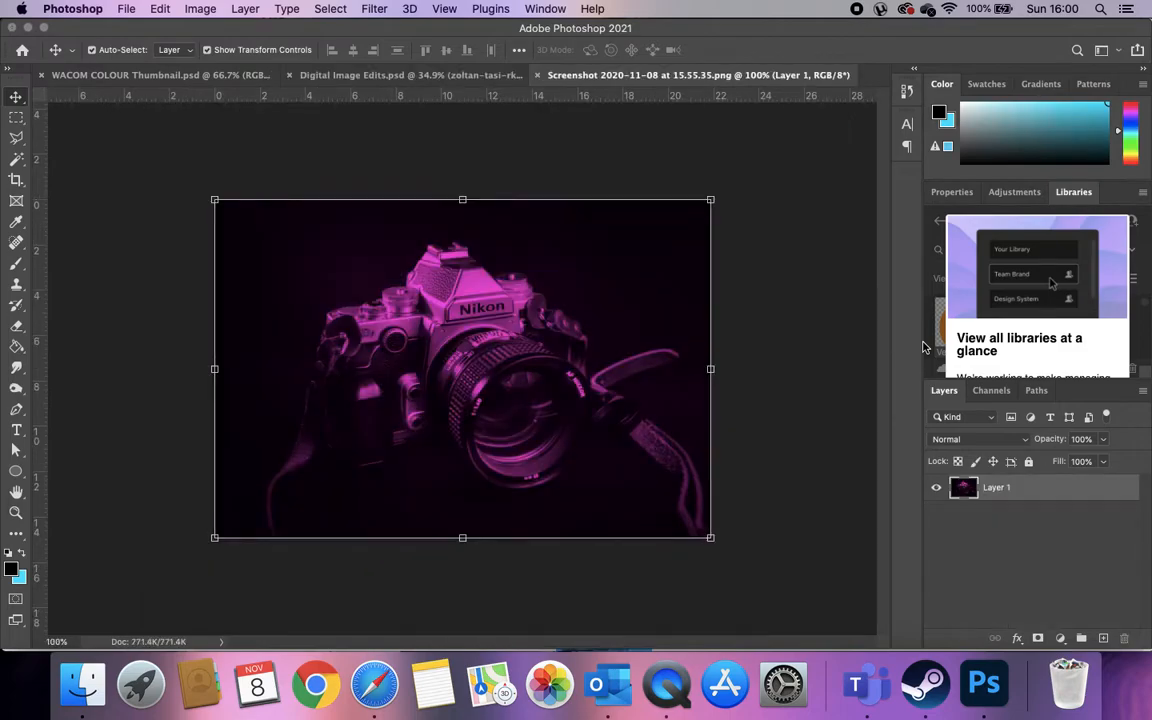
- Place the cyan camera image Screenshot 2020-11-08 at 15.56.36 from the Desktop folder as a new layer above Layer 1
click(759, 363)
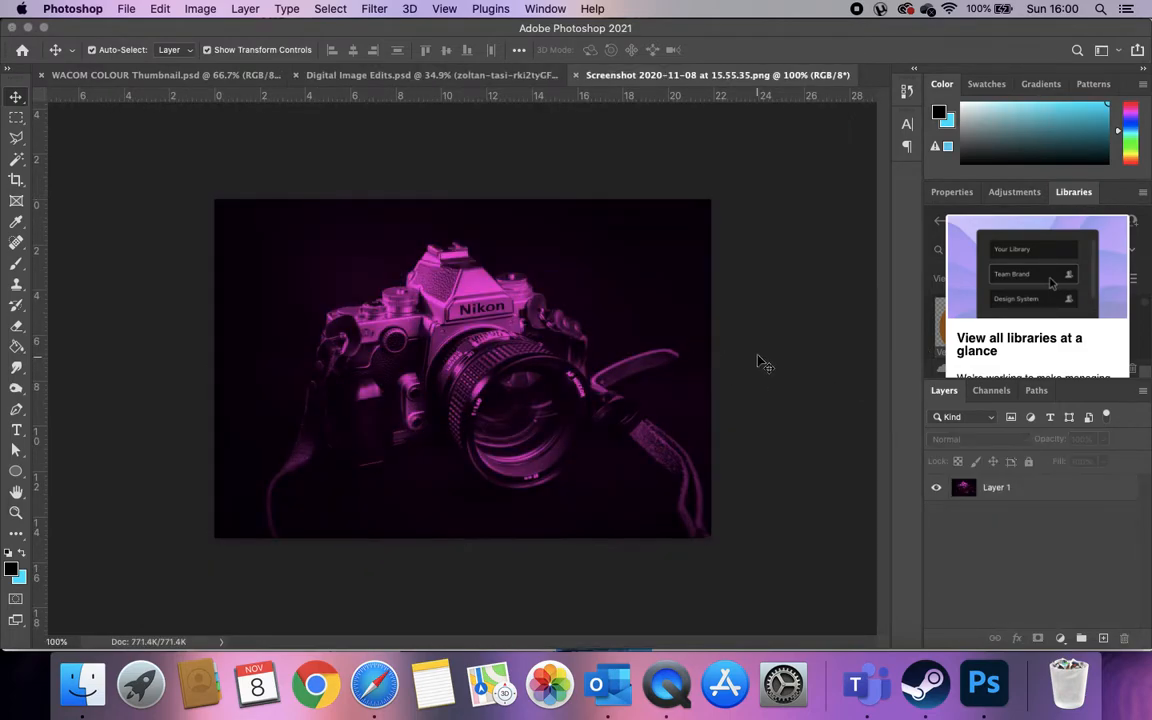
key(super+plus)
key(super+plus)
key(super+minus)
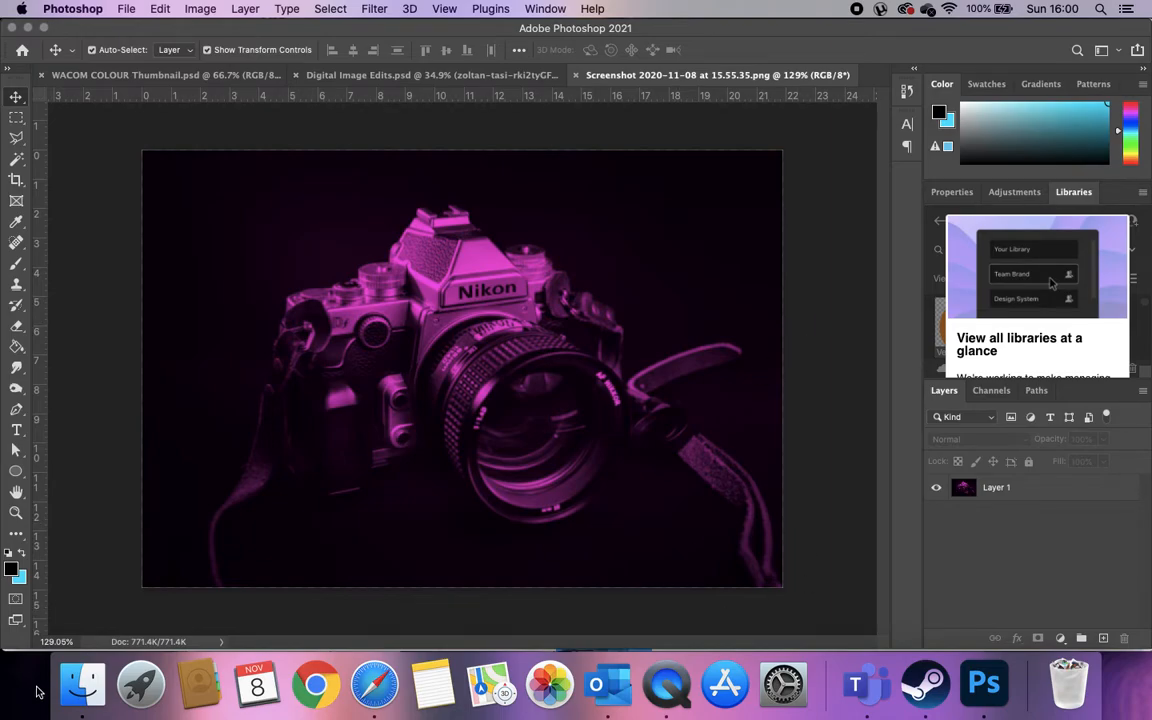
click(82, 685)
drag(676, 318, 476, 531)
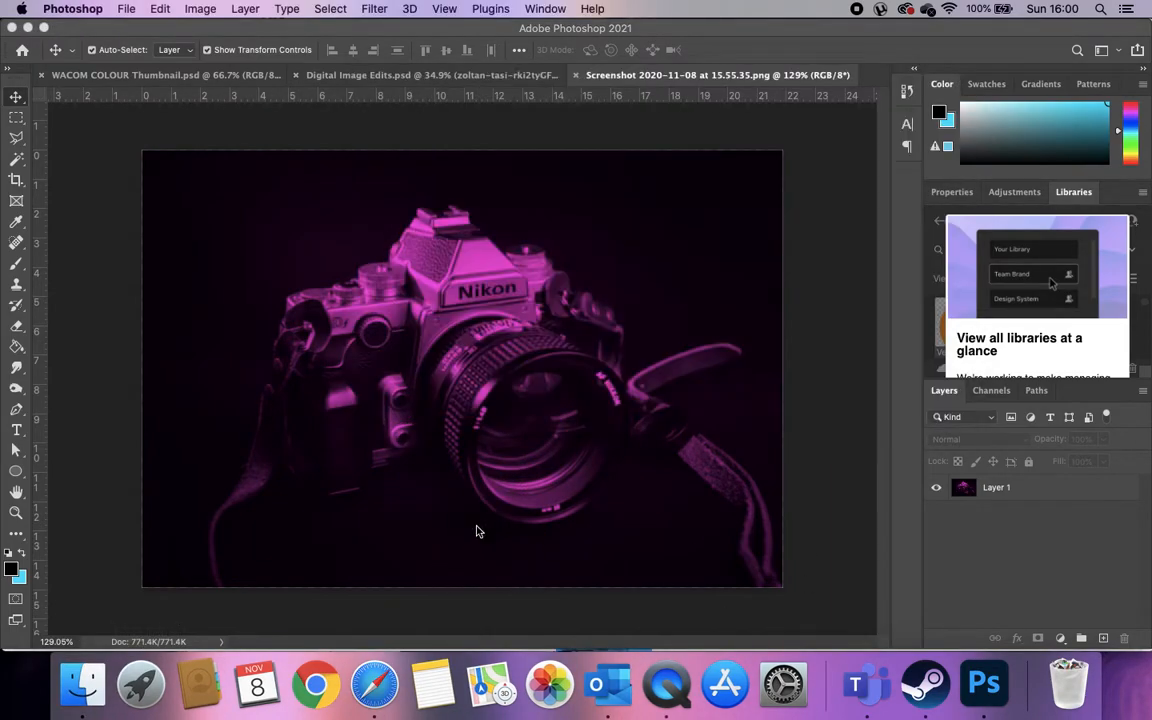
click(1043, 516)
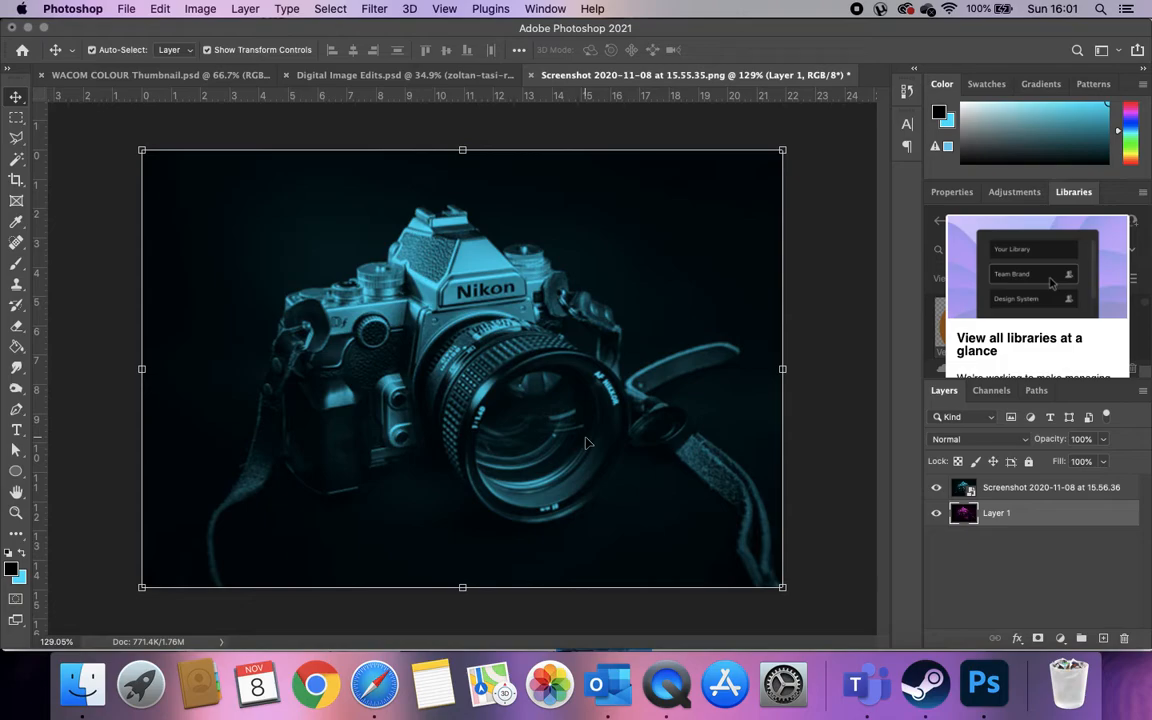
- Flash the cyan image layer on and off to preview the colour change, then select that layer
click(937, 488)
click(938, 488)
click(938, 488)
click(938, 488)
click(938, 488)
click(938, 488)
click(1049, 491)
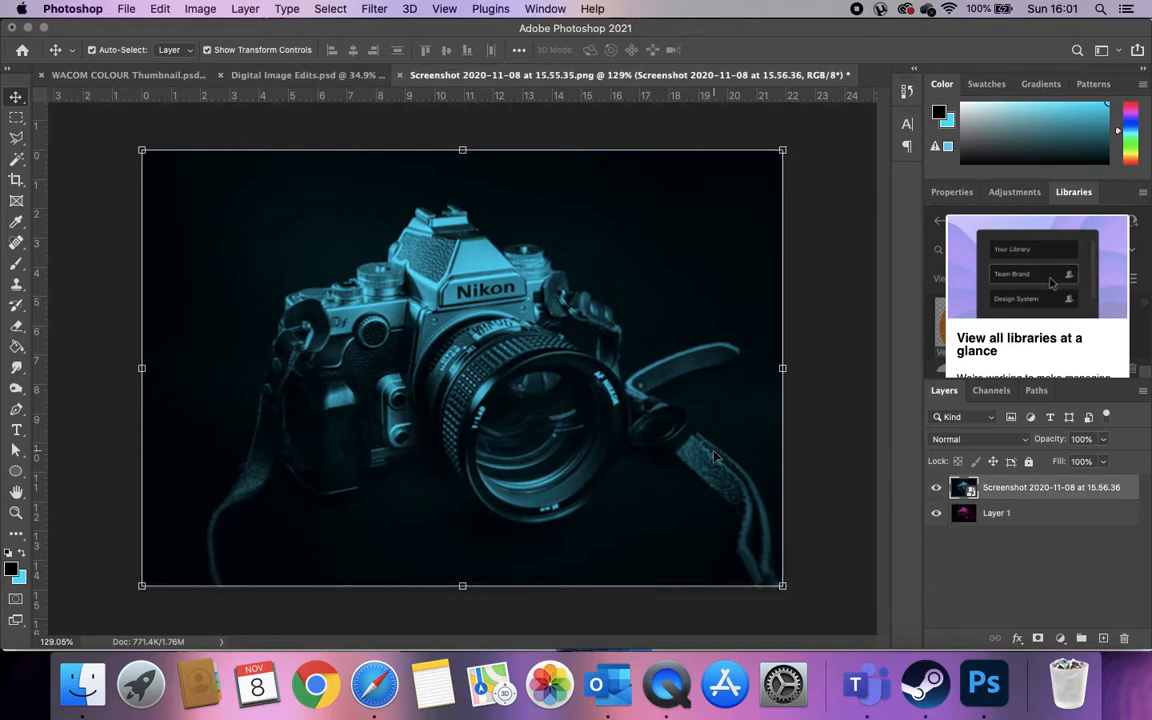
- Nudge the cyan image layer sideways to line it up with the magenta image, toggling its visibility to compare them
key(Left)
click(937, 488)
click(937, 488)
key(Right)
key(Right)
click(937, 488)
click(937, 488)
click(937, 488)
click(937, 488)
click(937, 488)
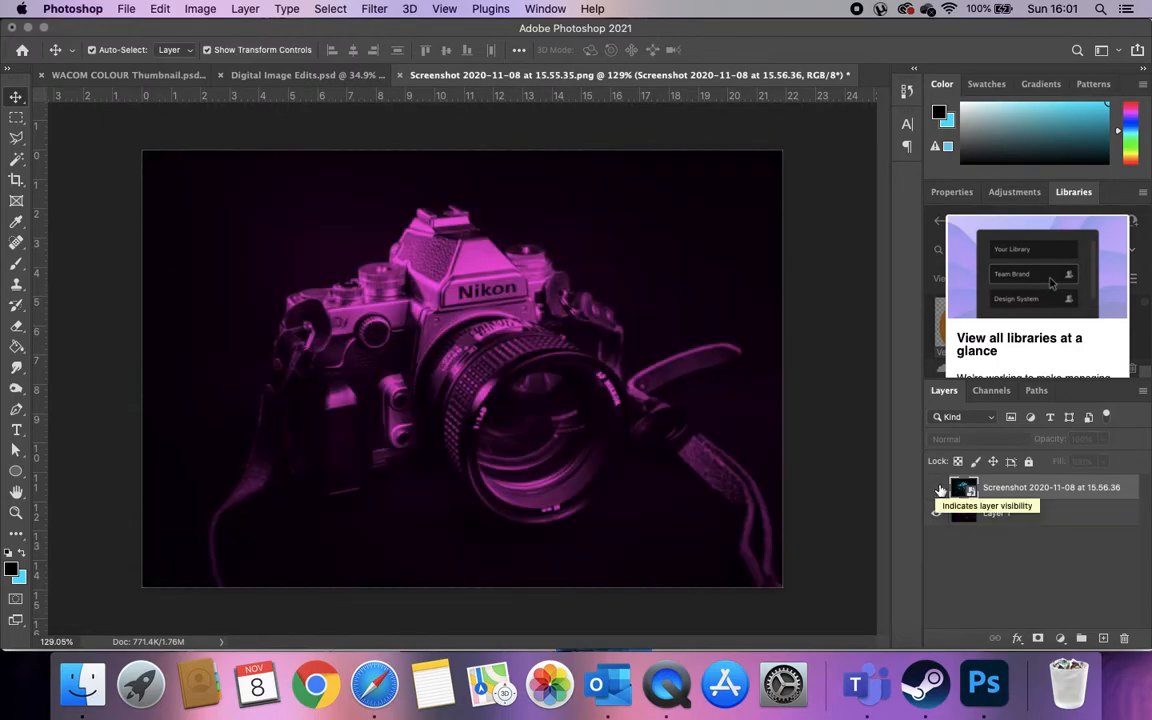
click(937, 488)
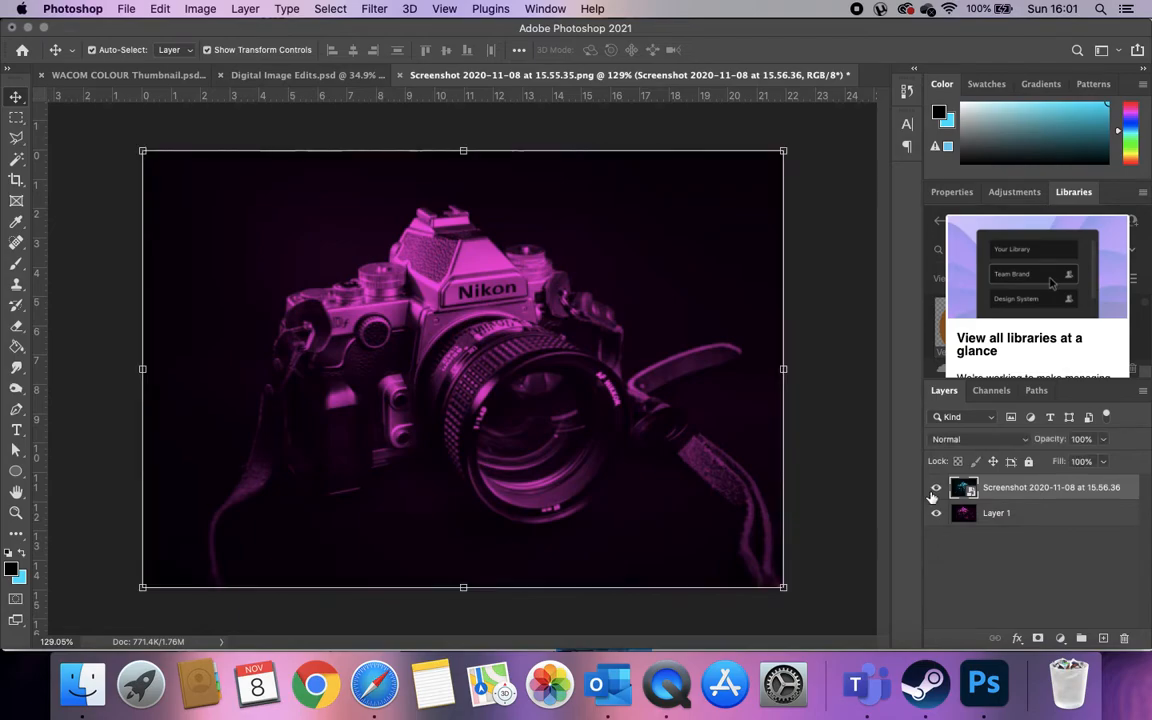
- Duplicate the cyan and magenta image layers together, and set the top cyan copy's blend mode to Lighter Color
shift+click(1029, 516)
key(super+j)
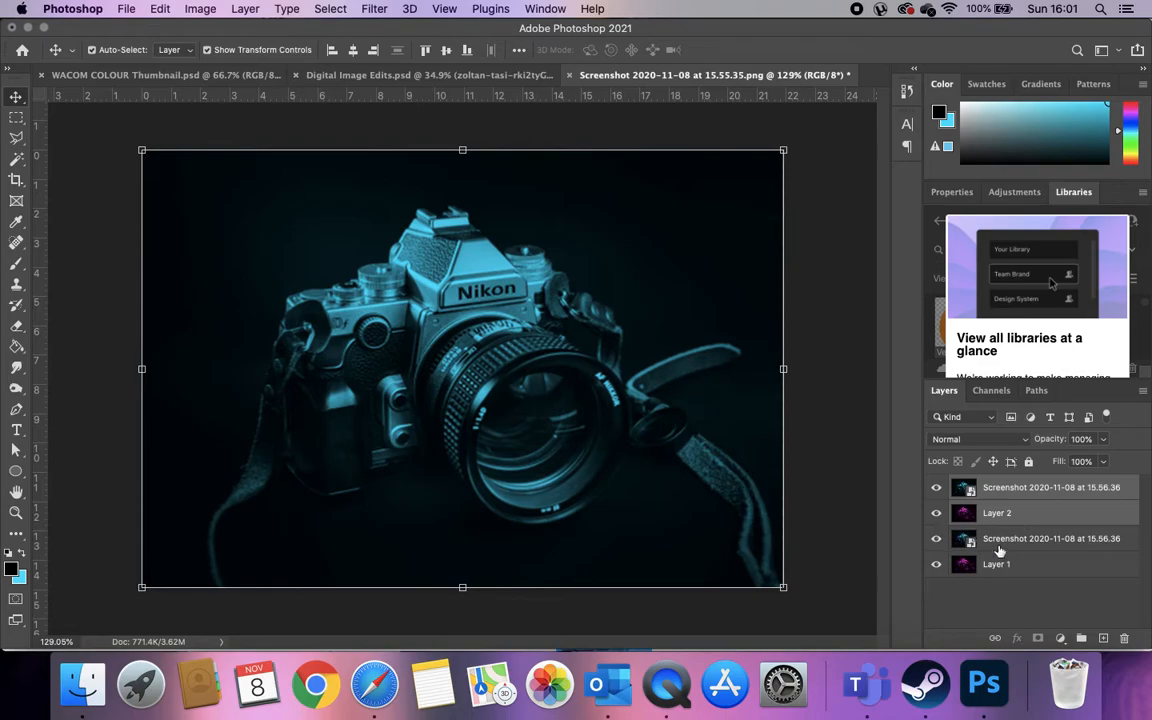
click(1024, 487)
click(975, 440)
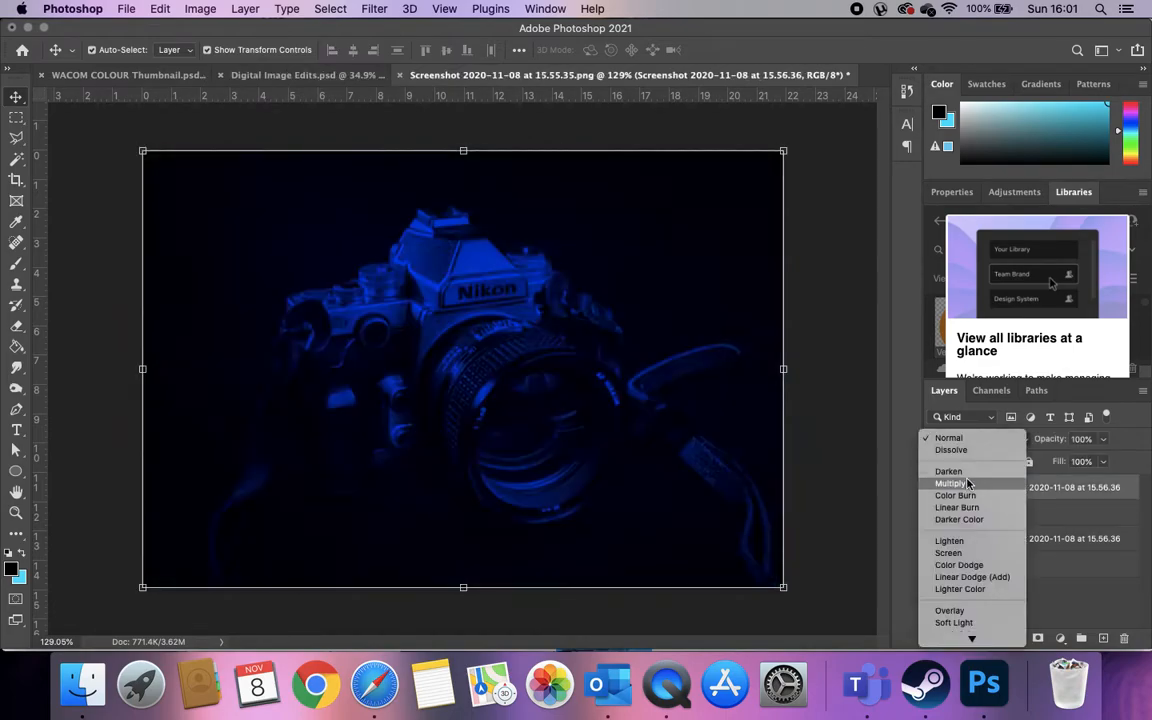
click(952, 590)
- Offset the top cyan copy slightly to the right and down from the magenta copy beneath it
key(Right)
key(Right)
key(Right)
key(Down)
key(Down)
key(Down)
key(Down)
key(Right)
key(Right)
key(Down)
key(Down)
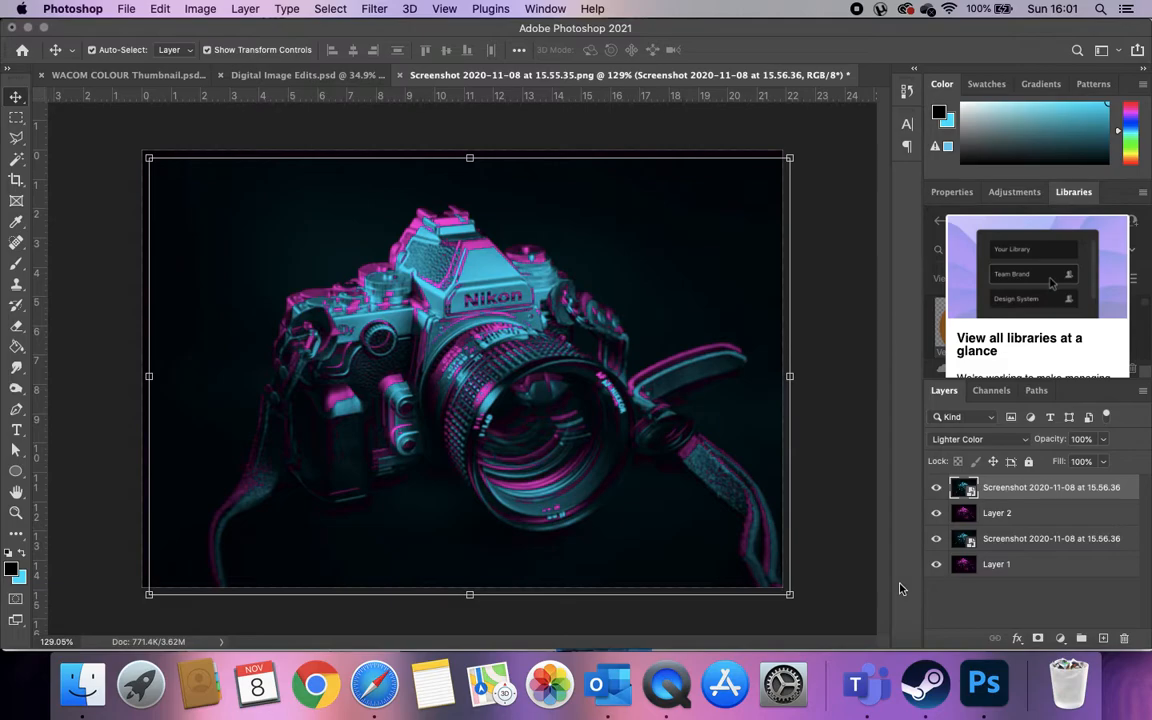
- Toggle the offset cyan copy to check the effect, then hide it and Layer 2
click(937, 488)
click(937, 488)
click(937, 488)
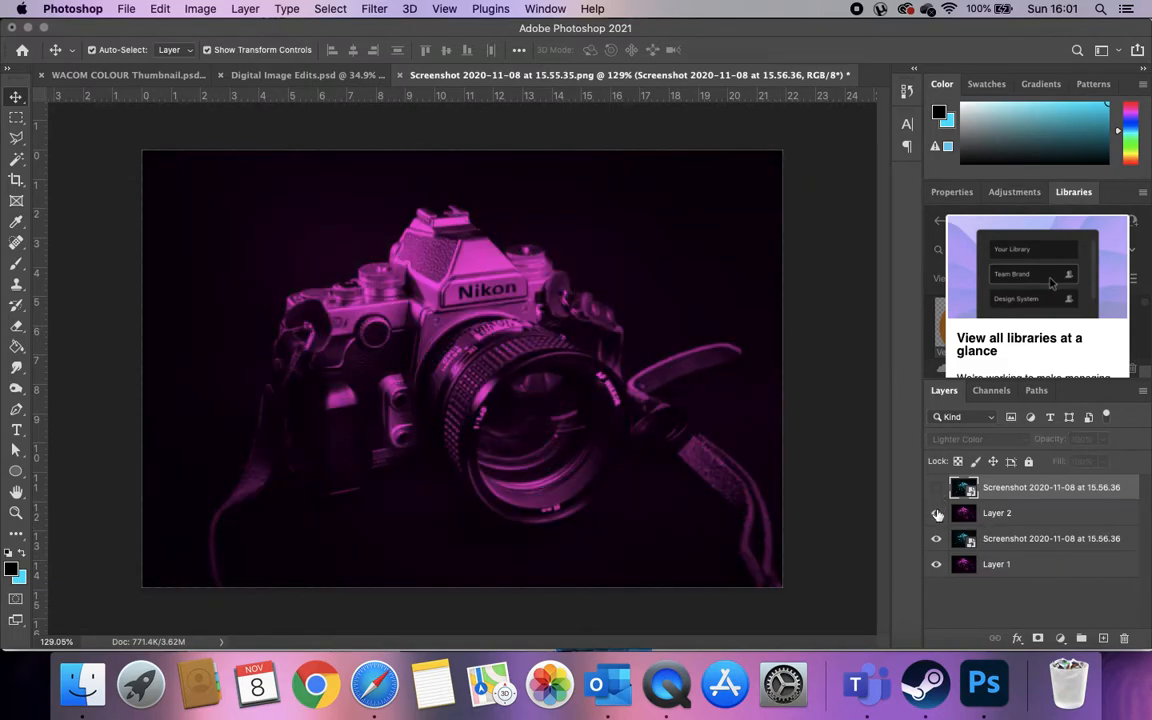
click(937, 513)
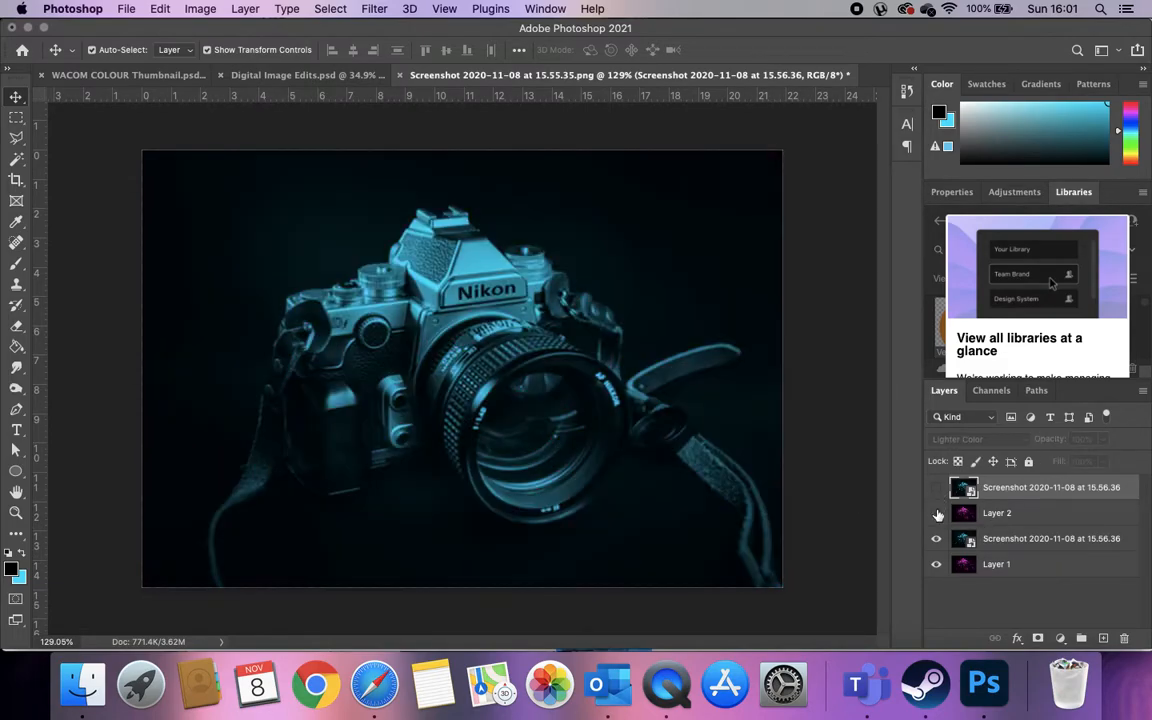
- Duplicate the original cyan layer and Layer 1 together, and set the new cyan copy to Lighter Color blending
click(1027, 513)
click(1025, 541)
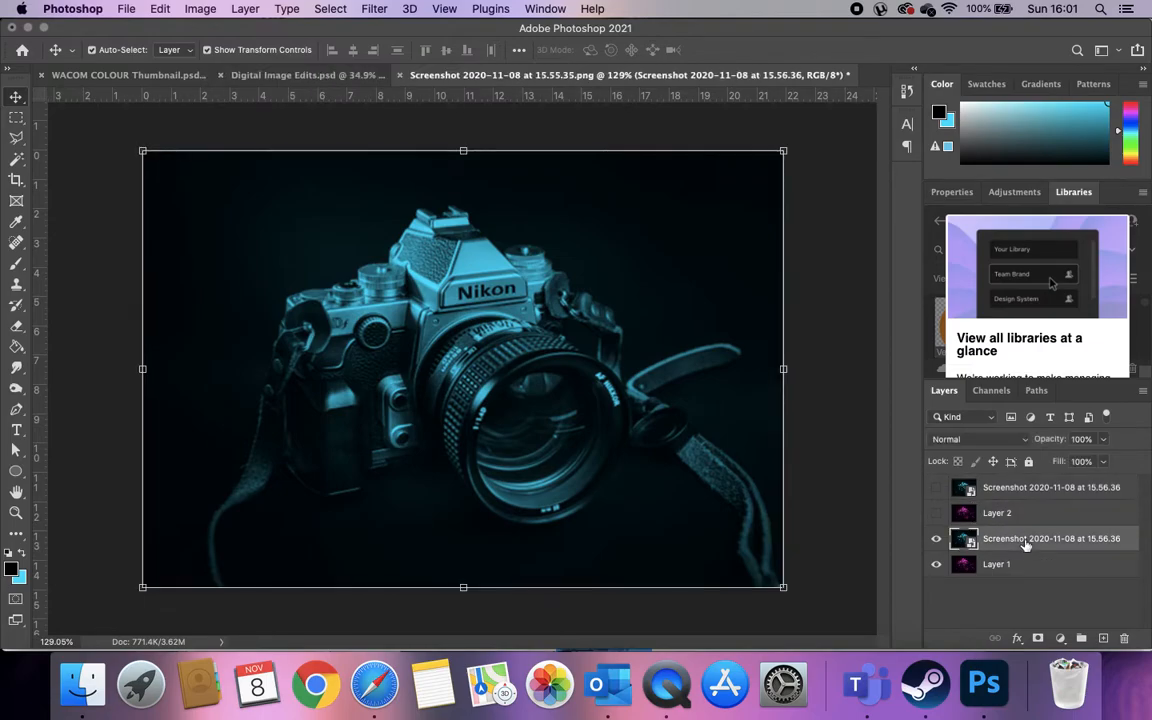
shift+click(1025, 564)
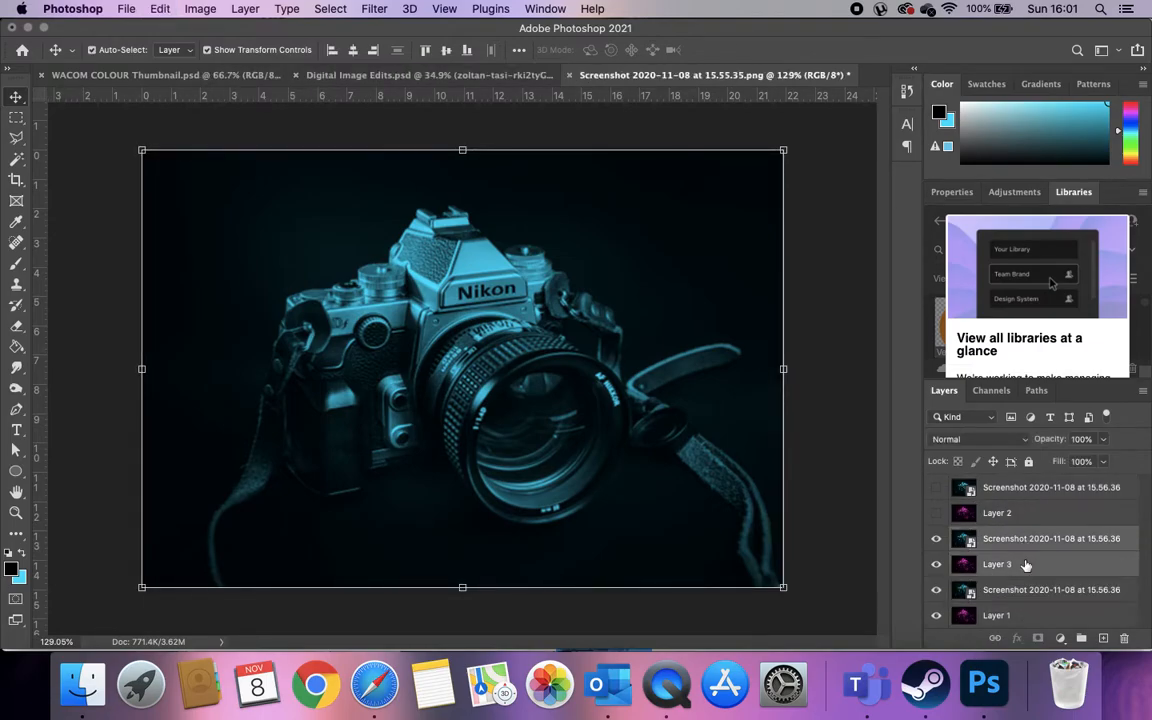
key(super+j)
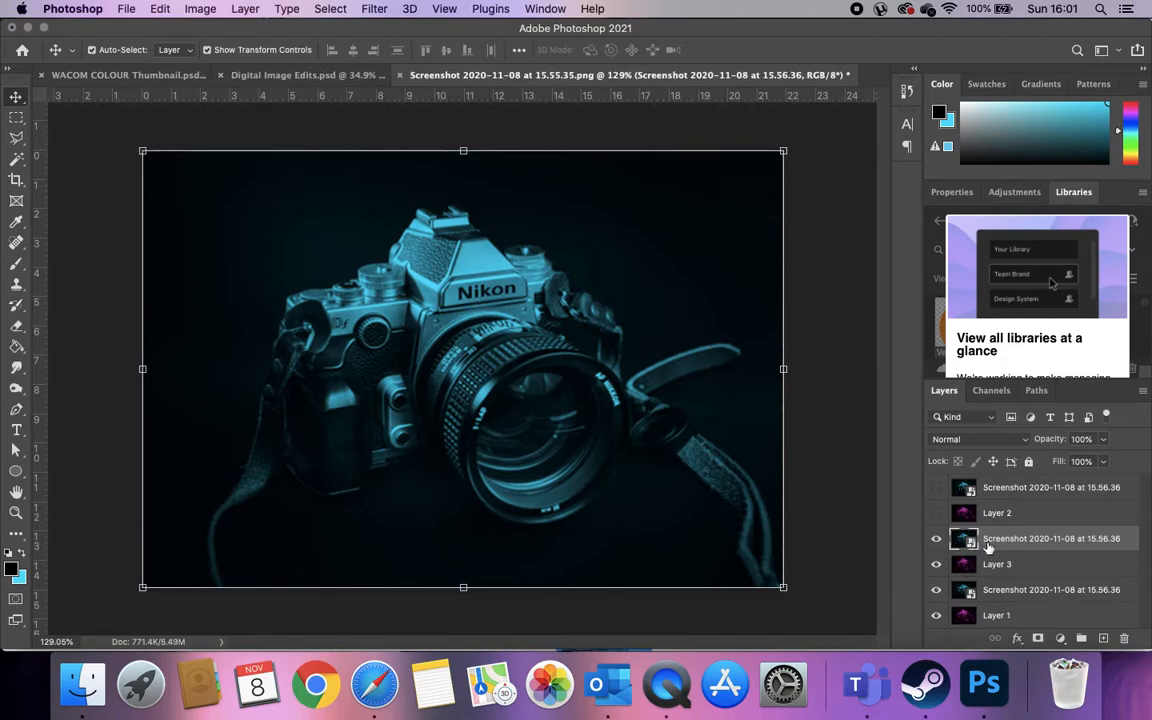
click(978, 439)
click(961, 590)
- Offset the new cyan copy up and to the left of Layer 3, then deselect it
key(Left)
key(Left)
key(Up)
key(Up)
key(Up)
key(Left)
key(Left)
key(Left)
key(Left)
key(Left)
key(Left)
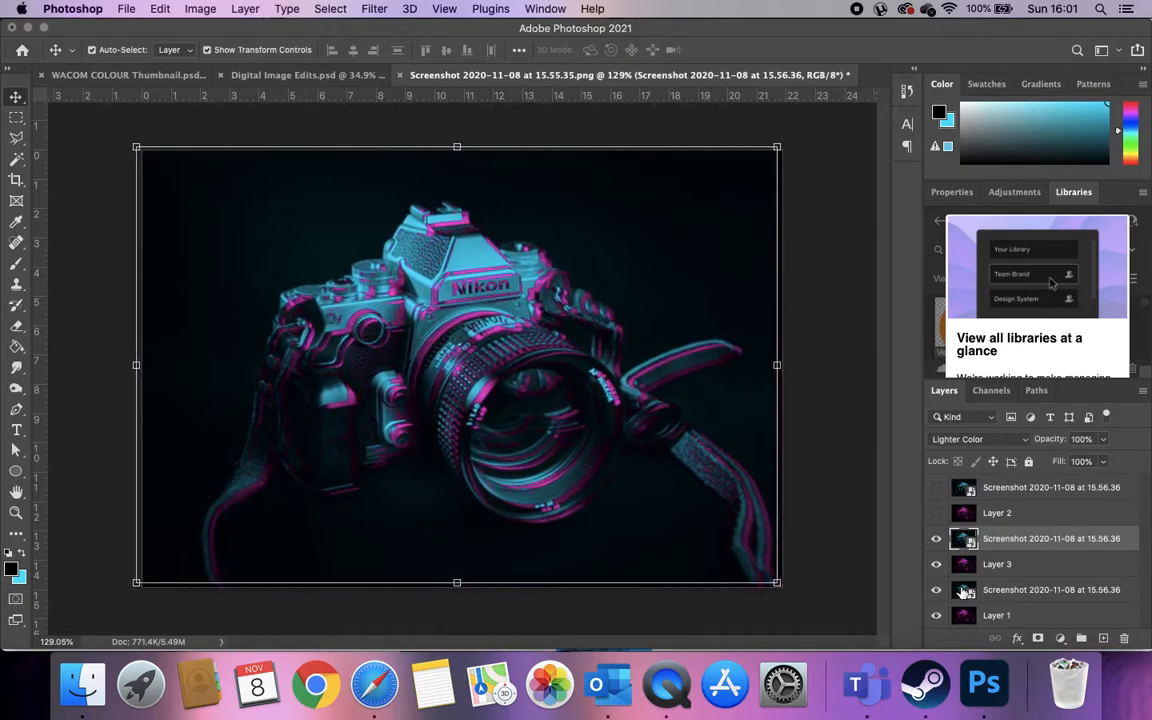
key(Up)
key(Up)
key(Up)
key(Up)
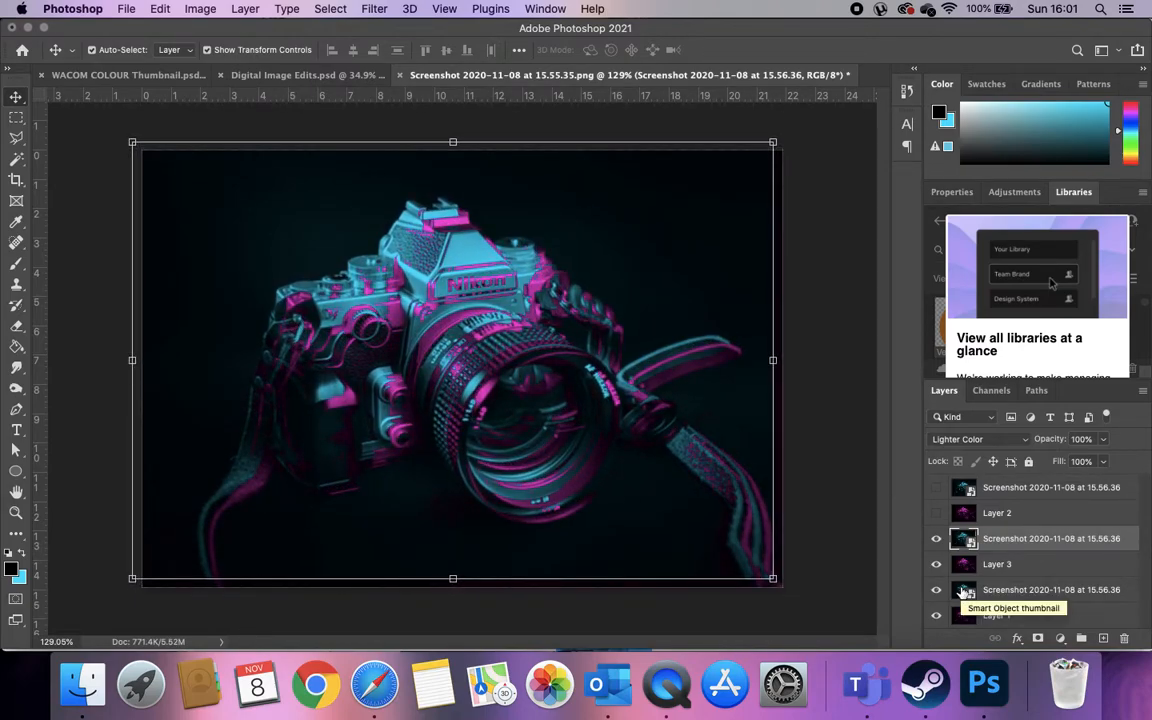
click(857, 357)
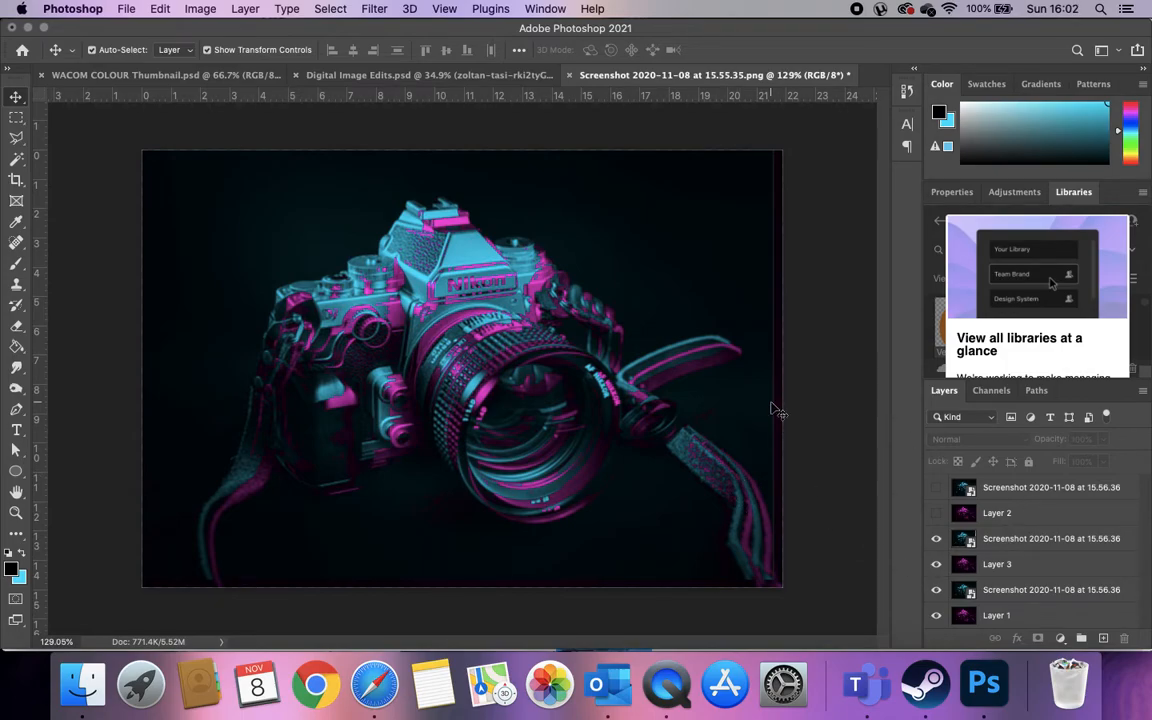
- Show the Timeline and create a frame animation for the document
click(543, 10)
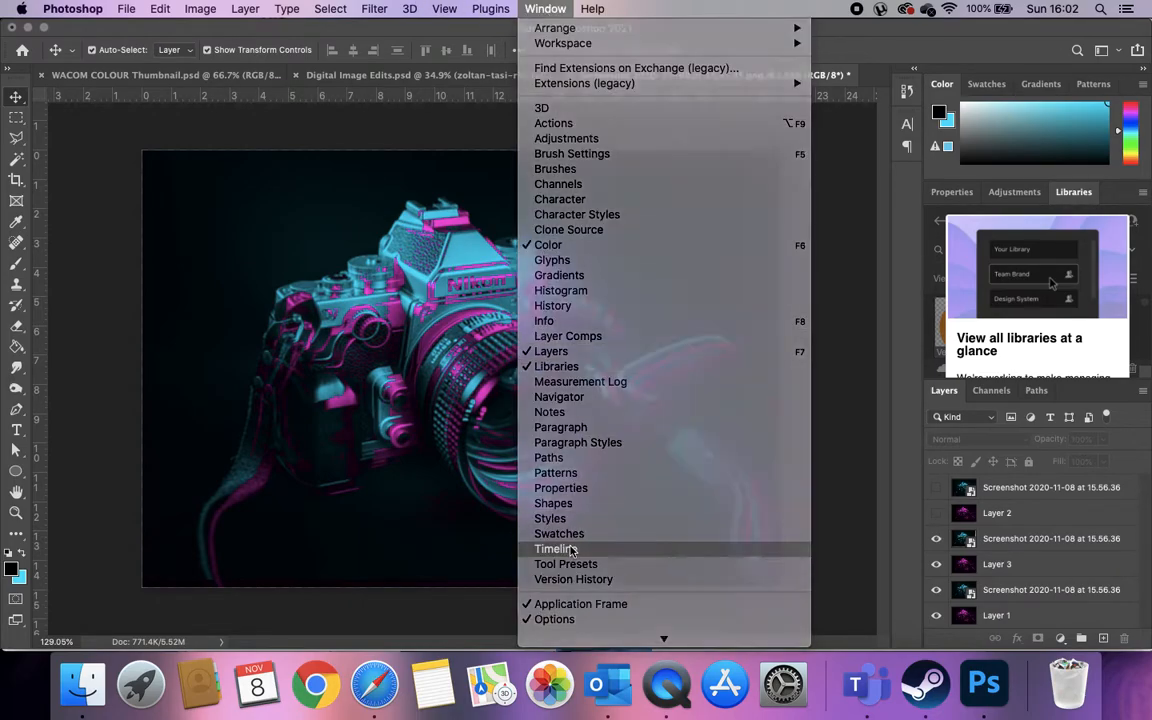
click(556, 549)
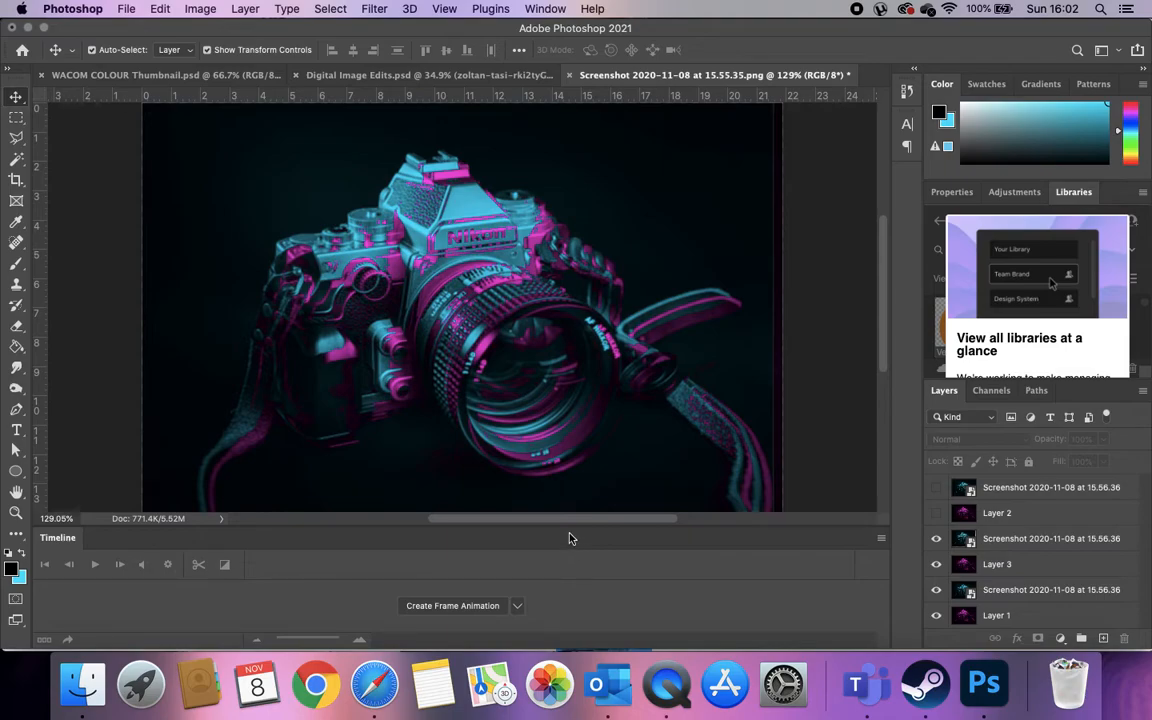
click(516, 609)
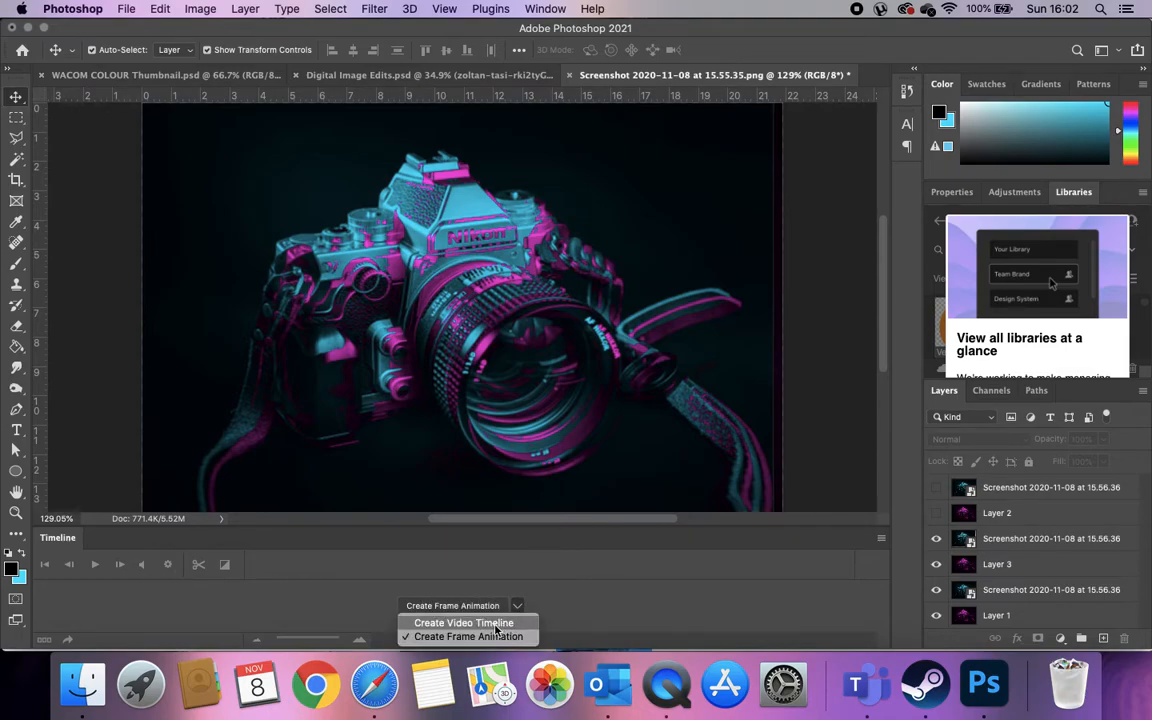
click(477, 607)
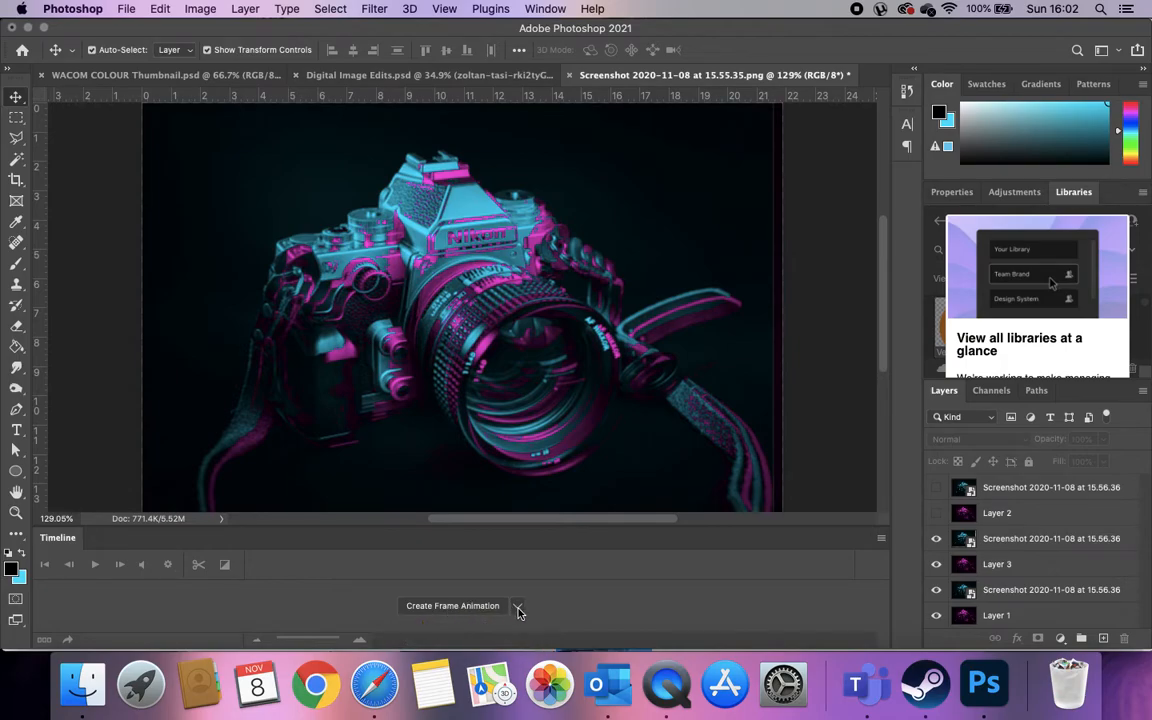
click(517, 607)
click(502, 637)
click(464, 608)
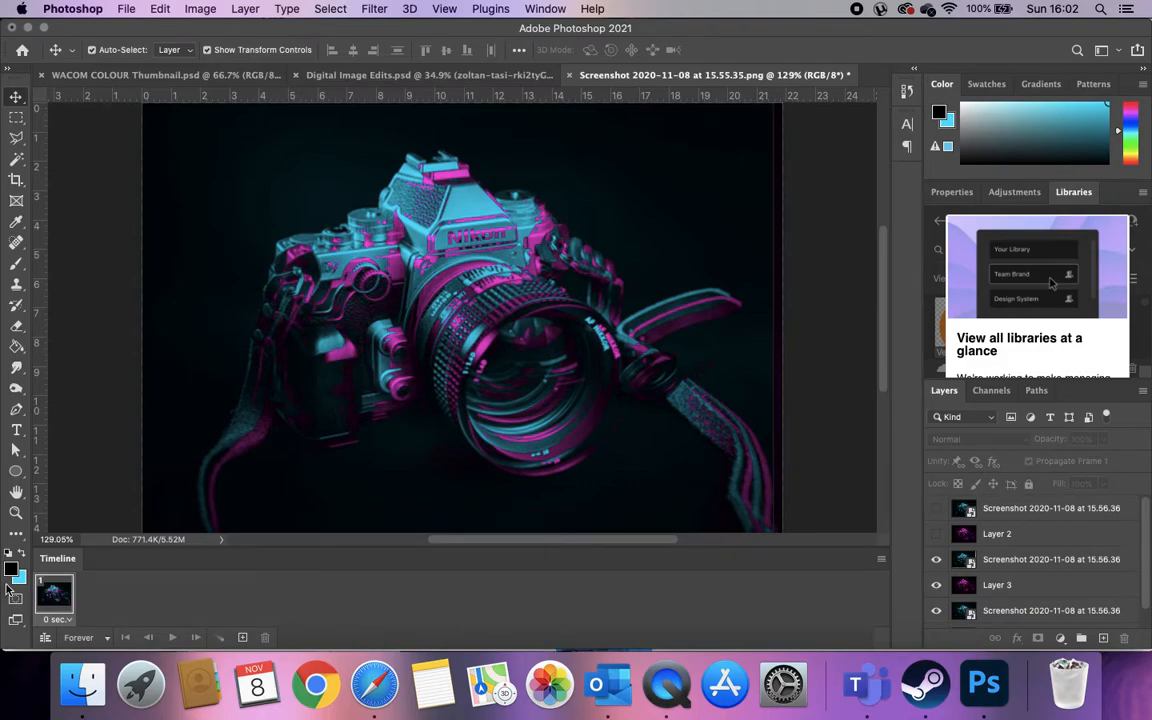
- View the first frame's delay choices and set the animation's looping to Forever
click(58, 620)
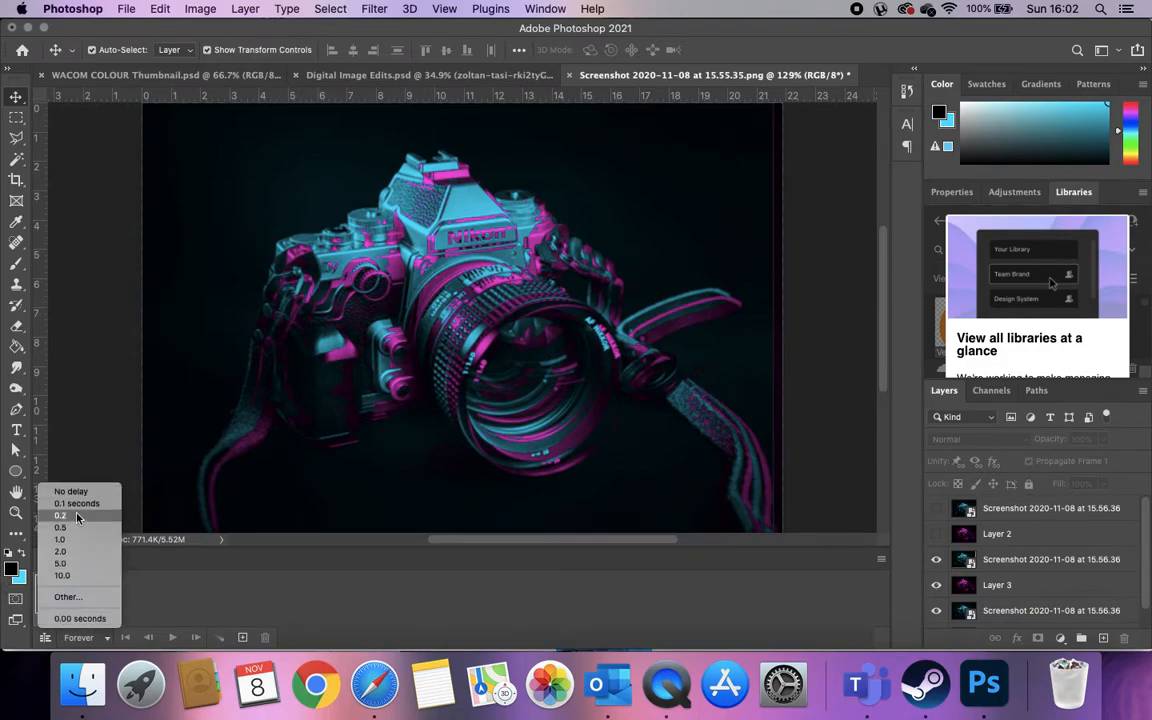
click(206, 607)
click(88, 641)
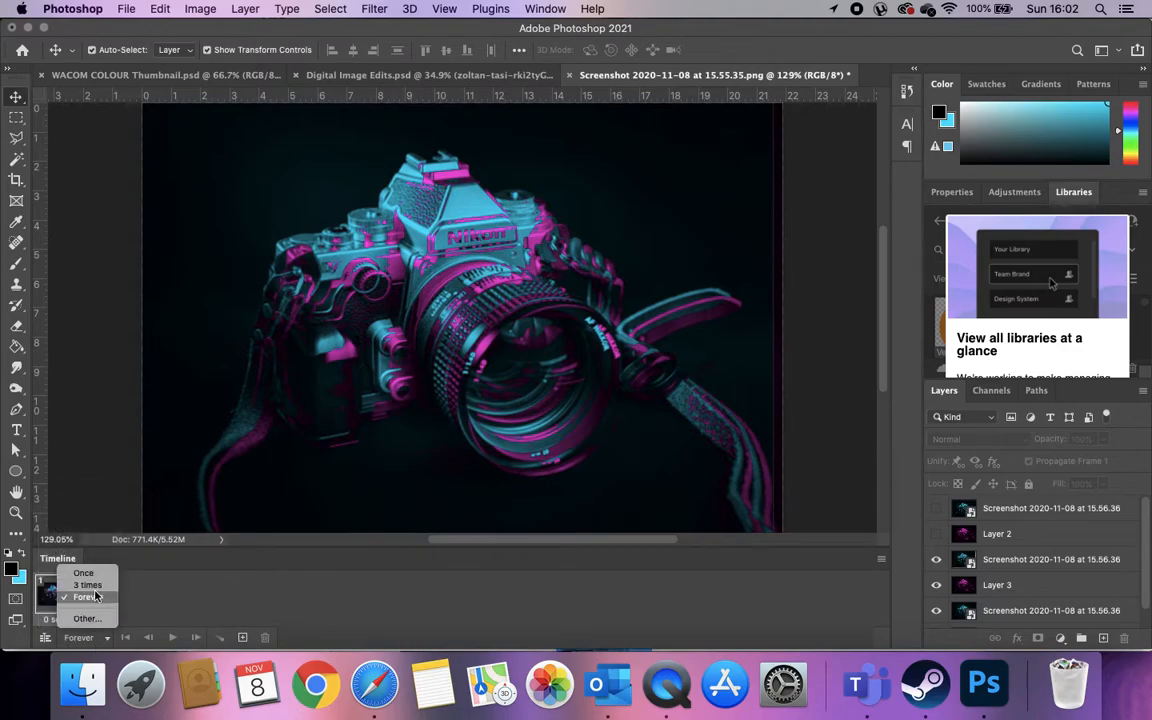
click(93, 600)
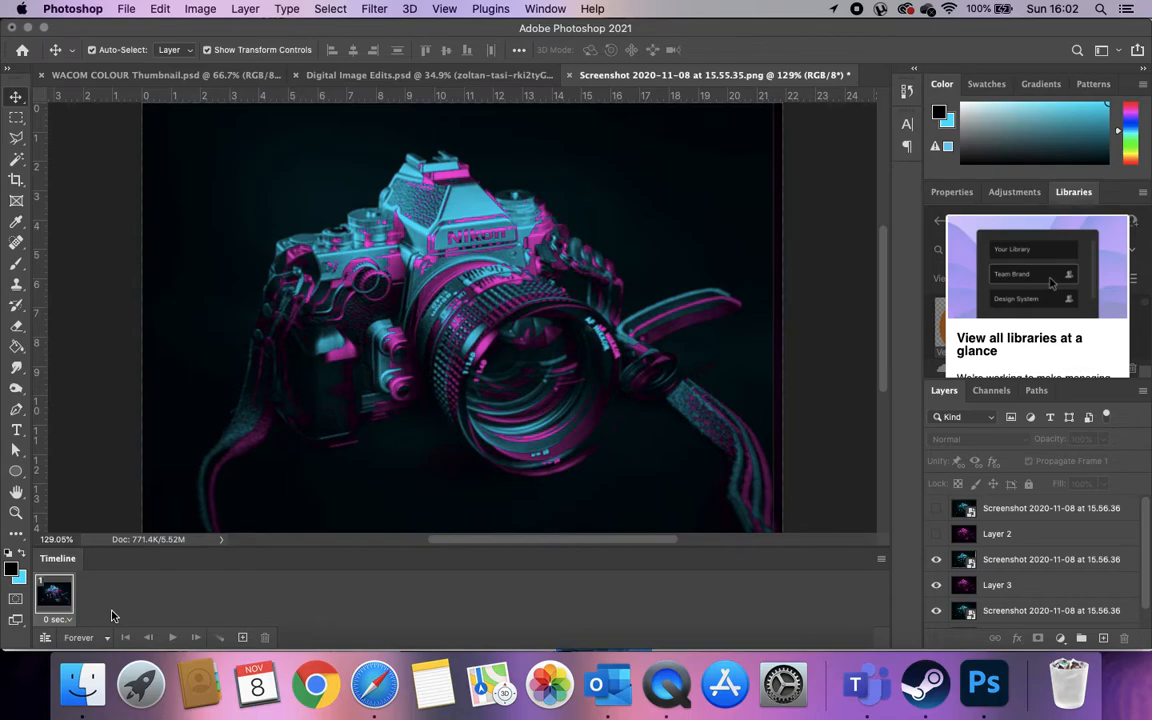
- Hide both visible cyan layers and Layer 3 so that frame 1 shows only the magenta Layer 1
scroll(925, 555, down, 1)
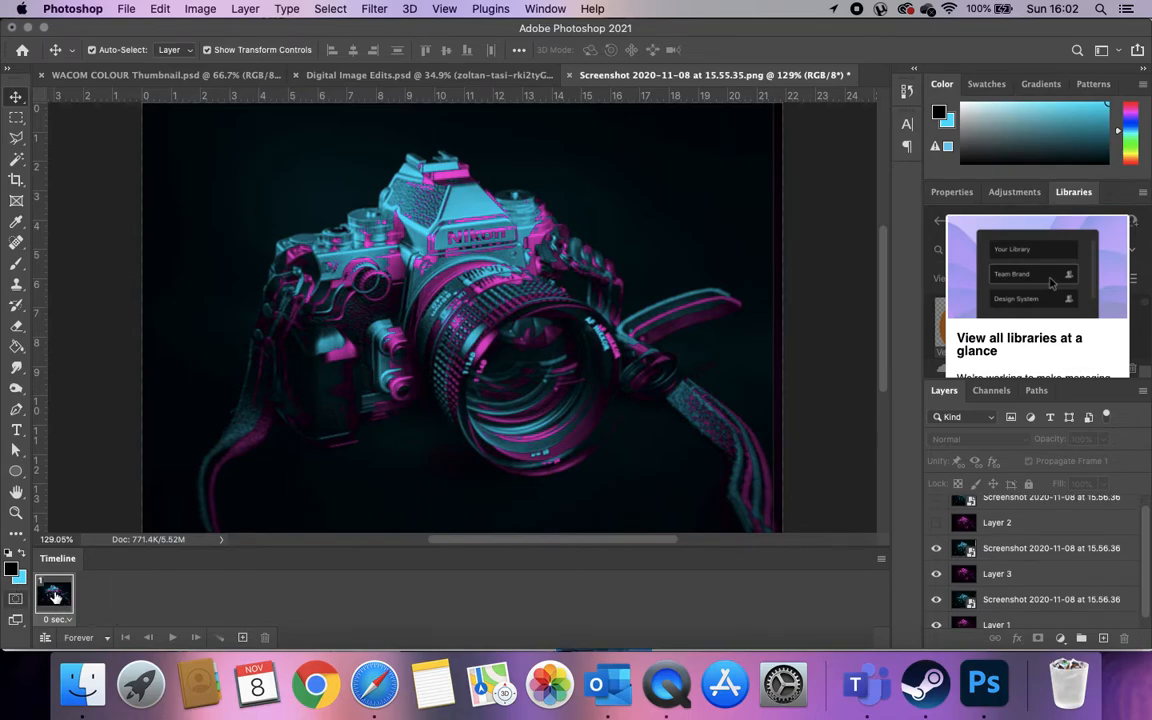
click(936, 549)
click(936, 574)
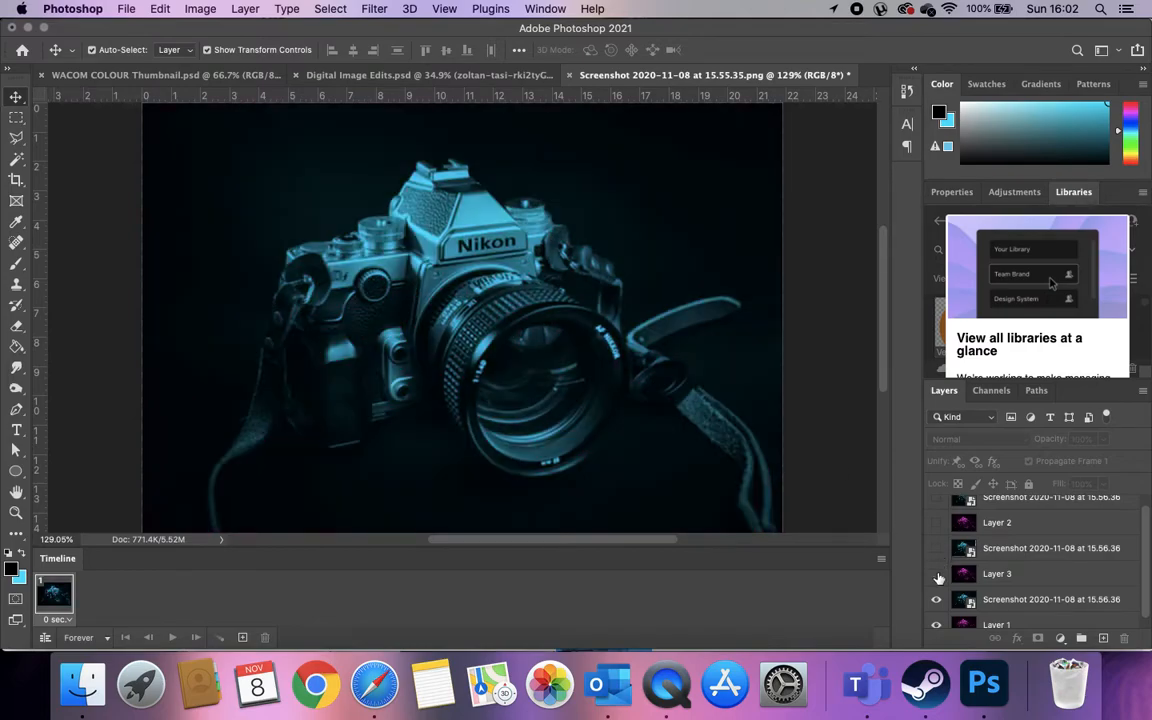
scroll(936, 580, down, 1)
click(936, 590)
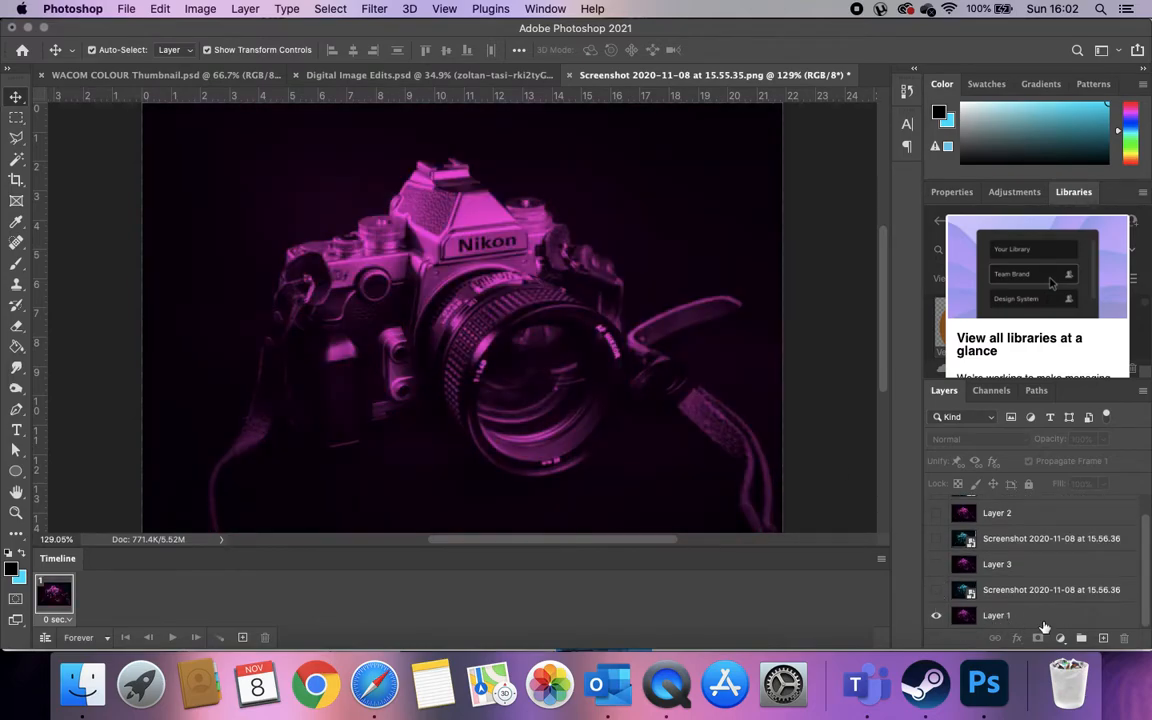
- Add a second frame that shows the cyan layer directly above Layer 1, and play the animation
click(241, 638)
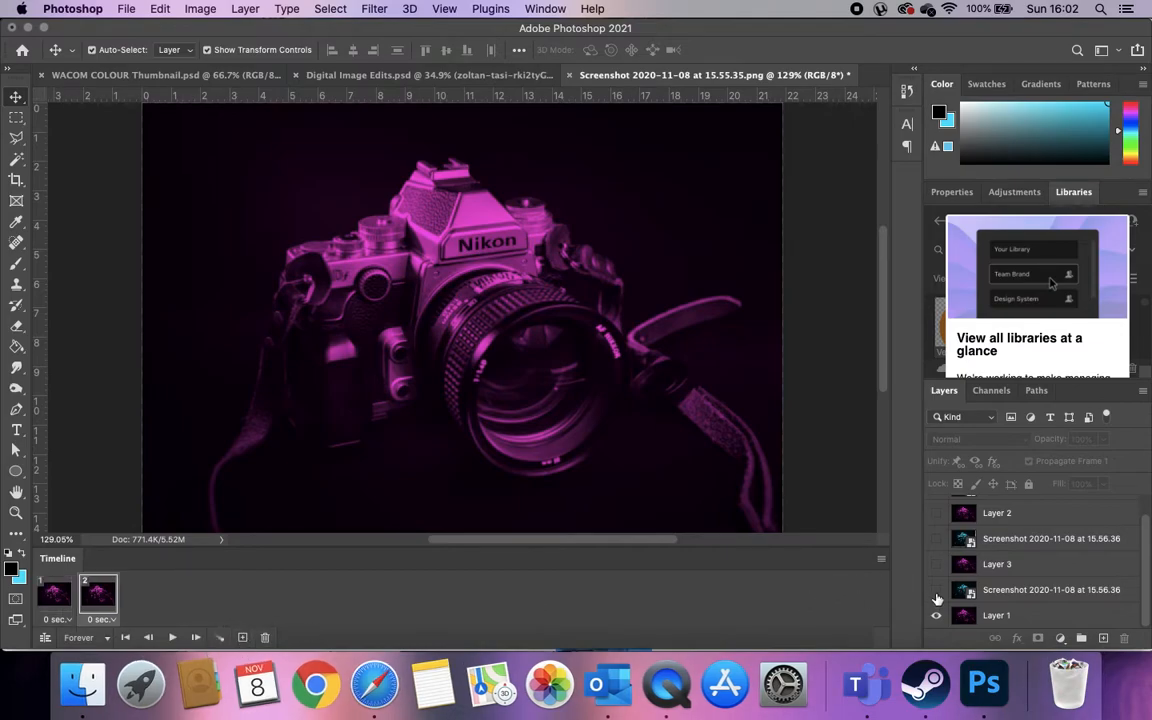
click(936, 592)
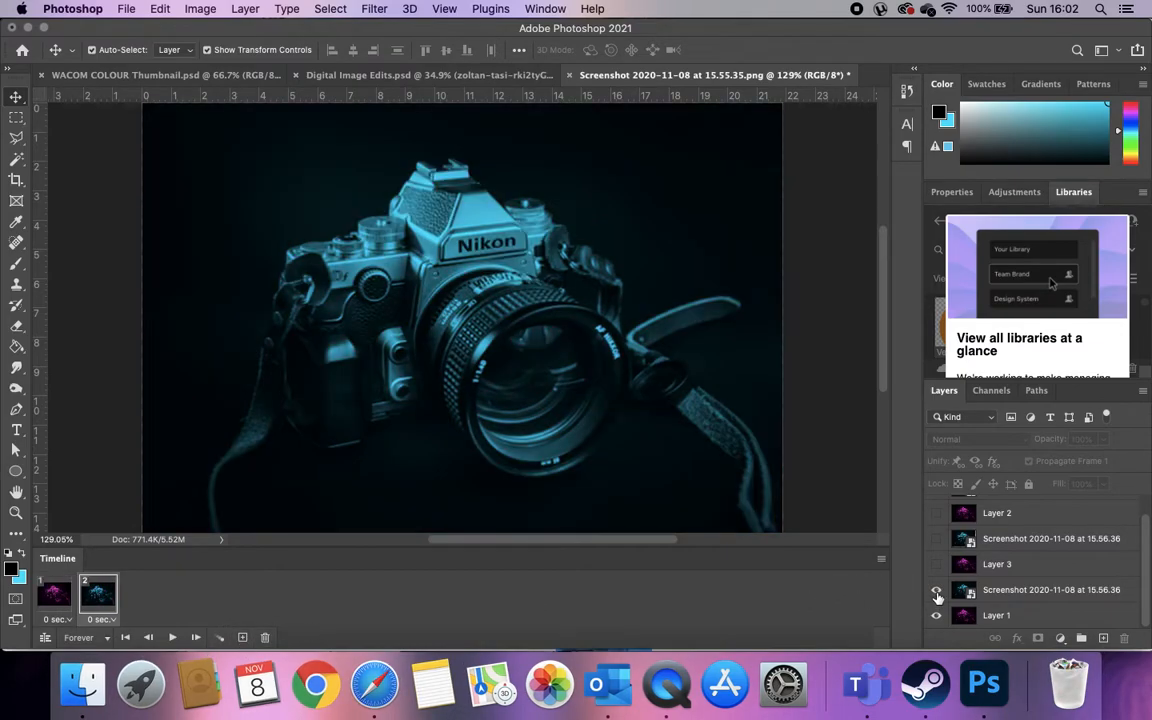
click(172, 638)
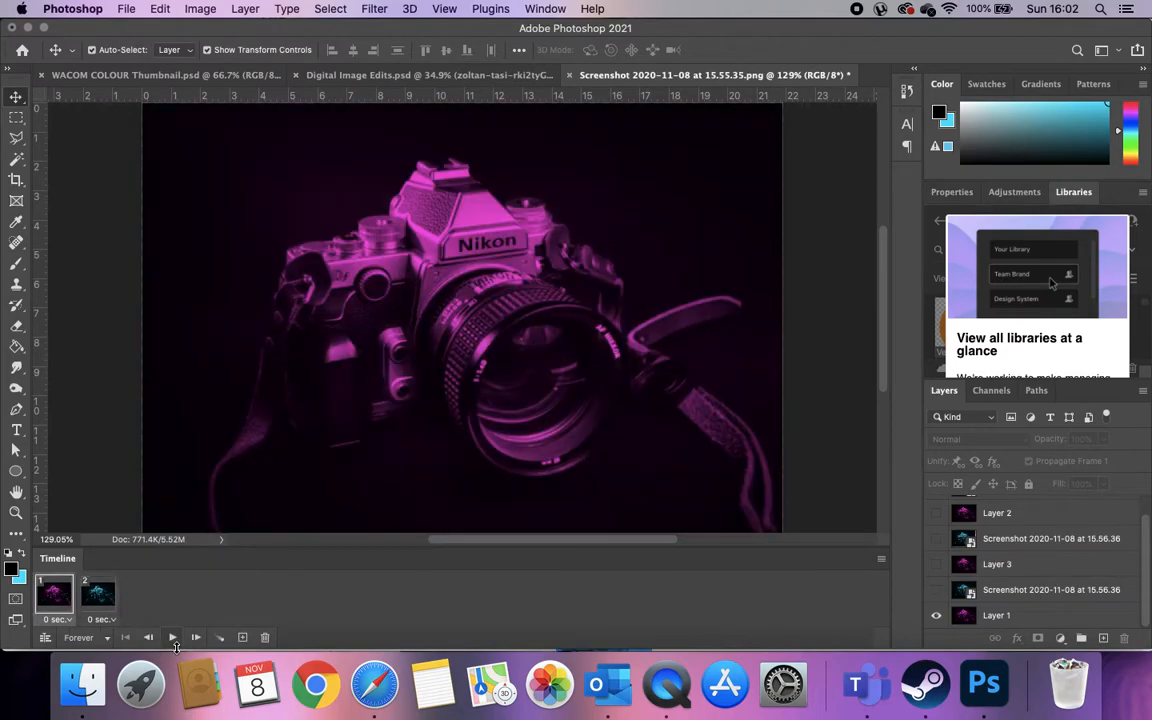
- Set the delay of frames 1 and 2 to 0.5 seconds and preview the animation
click(75, 620)
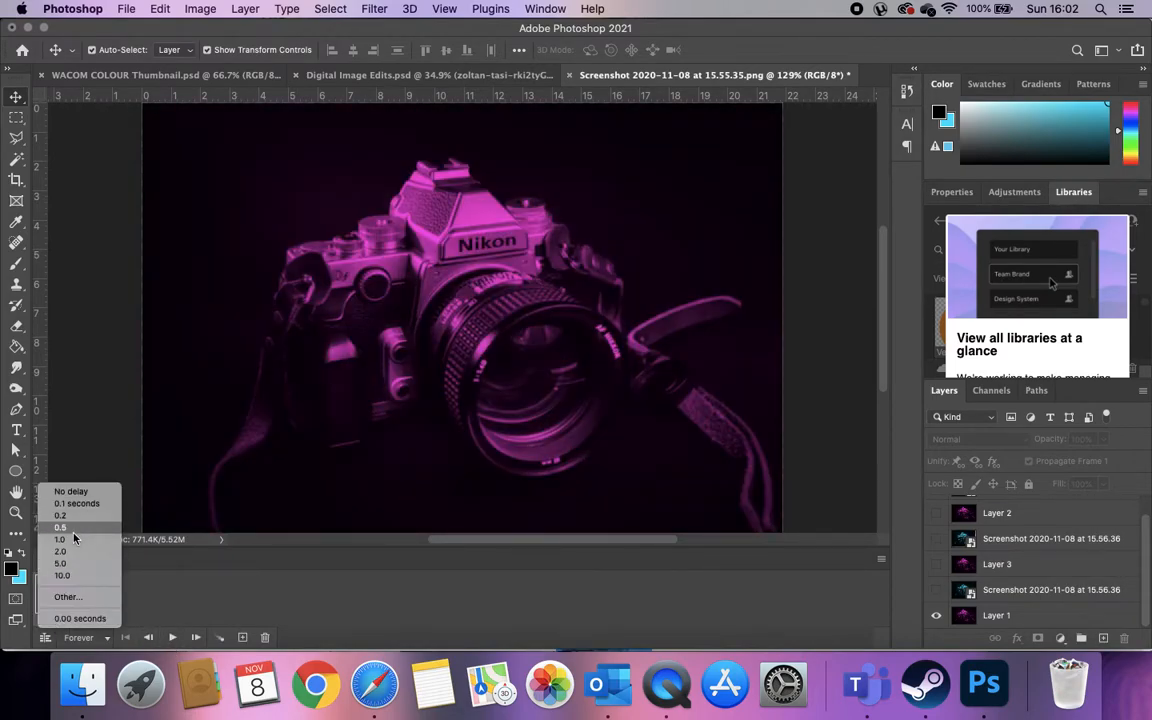
click(66, 480)
click(90, 620)
click(112, 476)
click(172, 638)
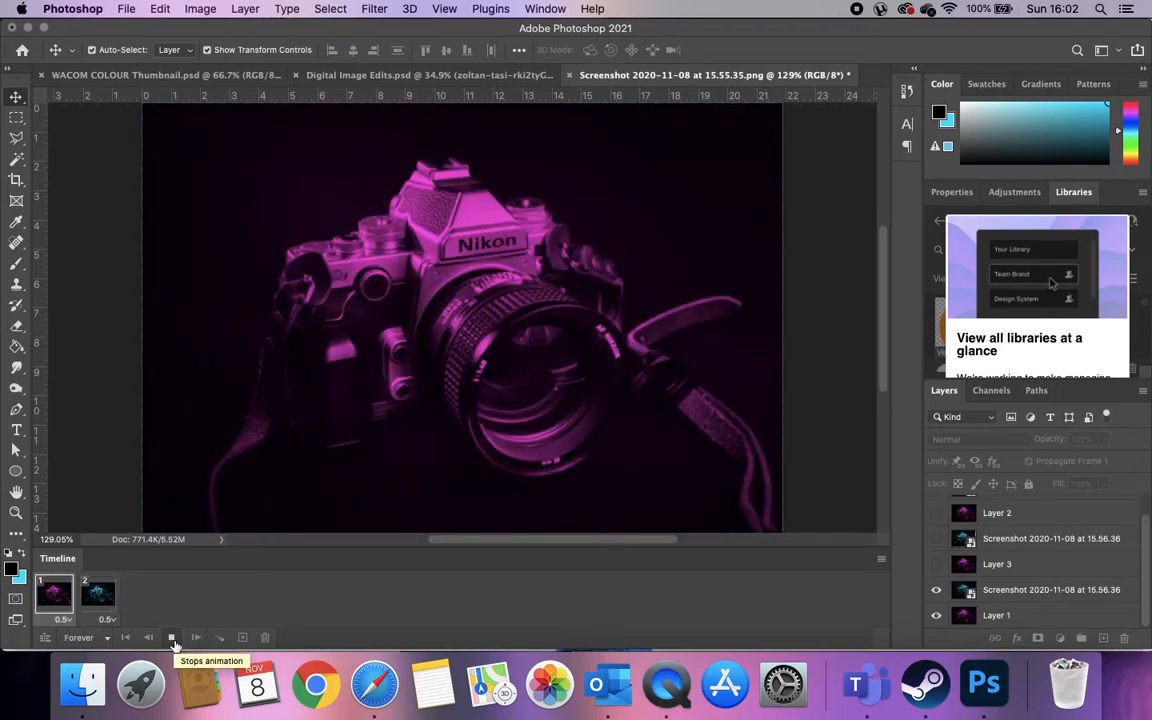
click(172, 638)
- Add a third frame that also shows Layer 3 and the offset cyan copy directly above it
click(242, 638)
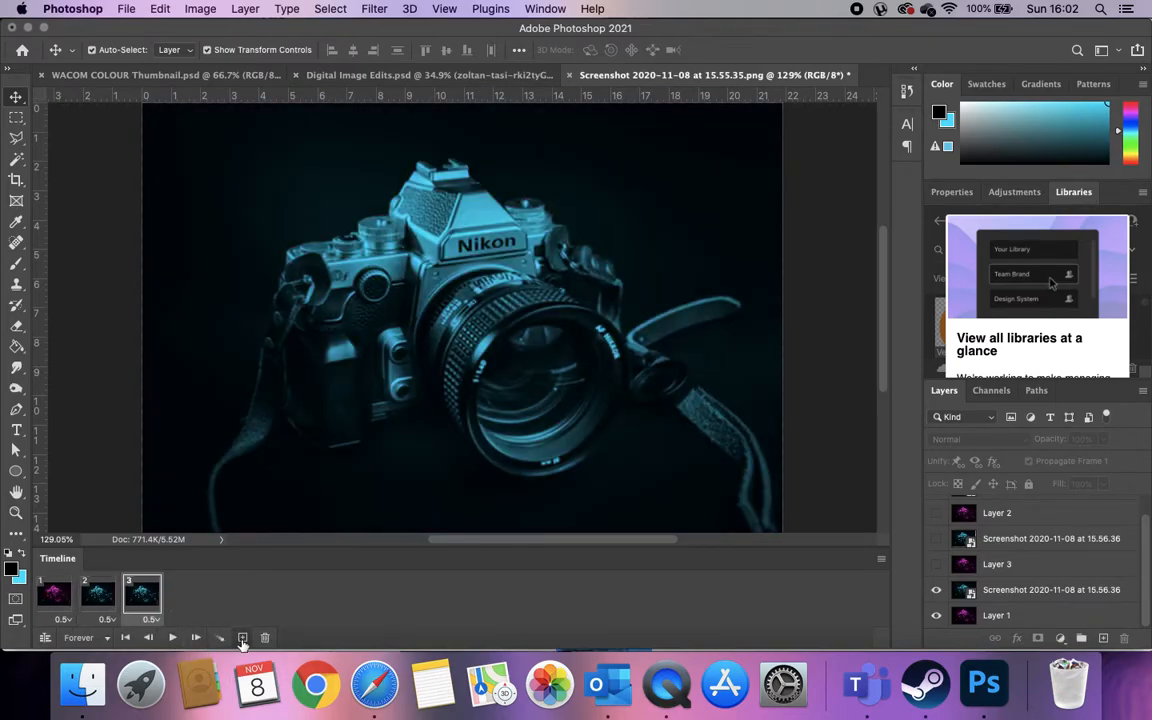
click(937, 564)
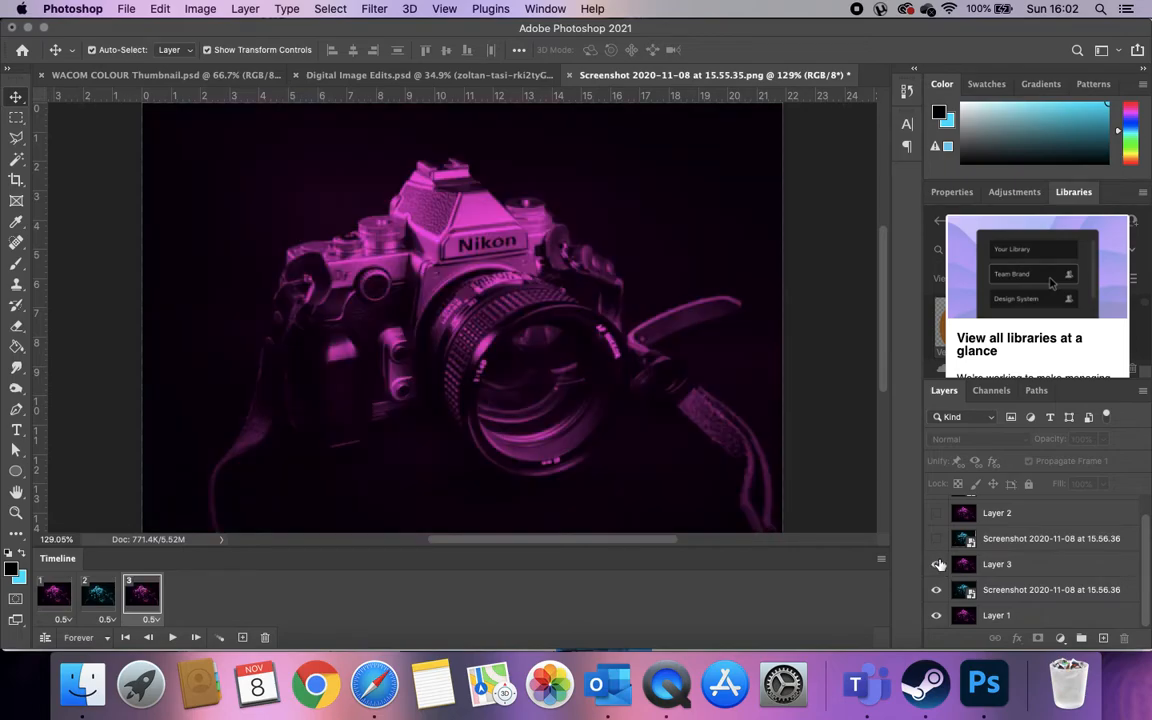
click(936, 540)
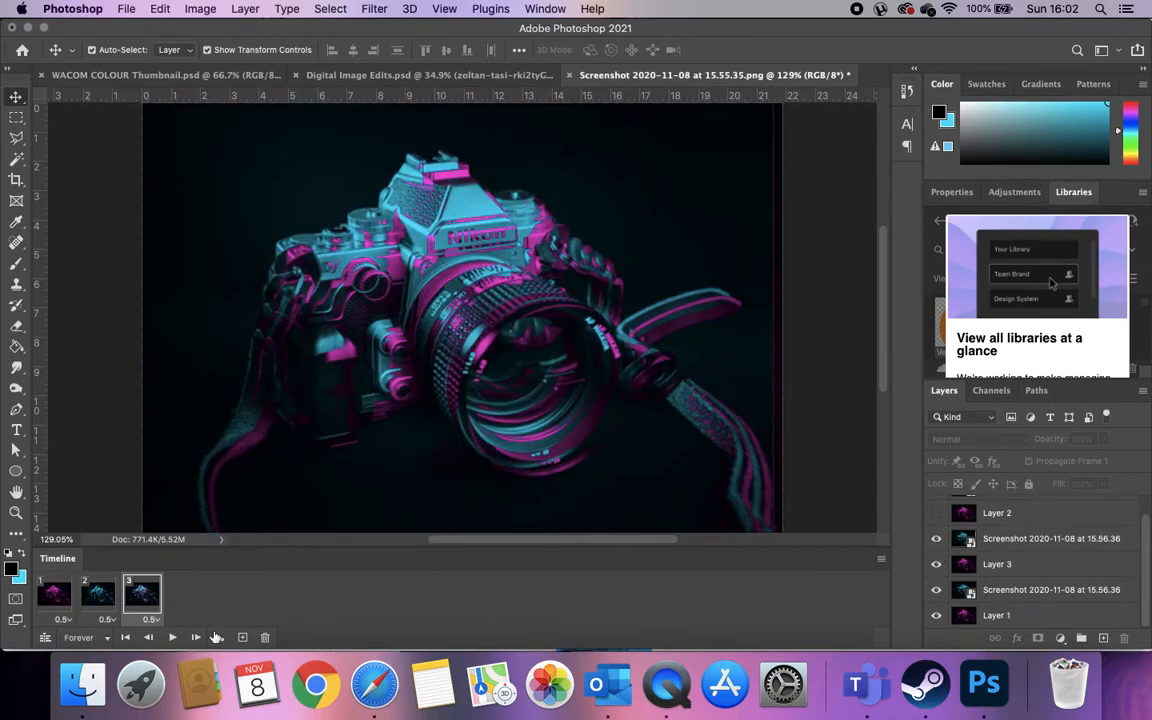
- Play the three-frame animation to preview it, then stop playback
click(172, 641)
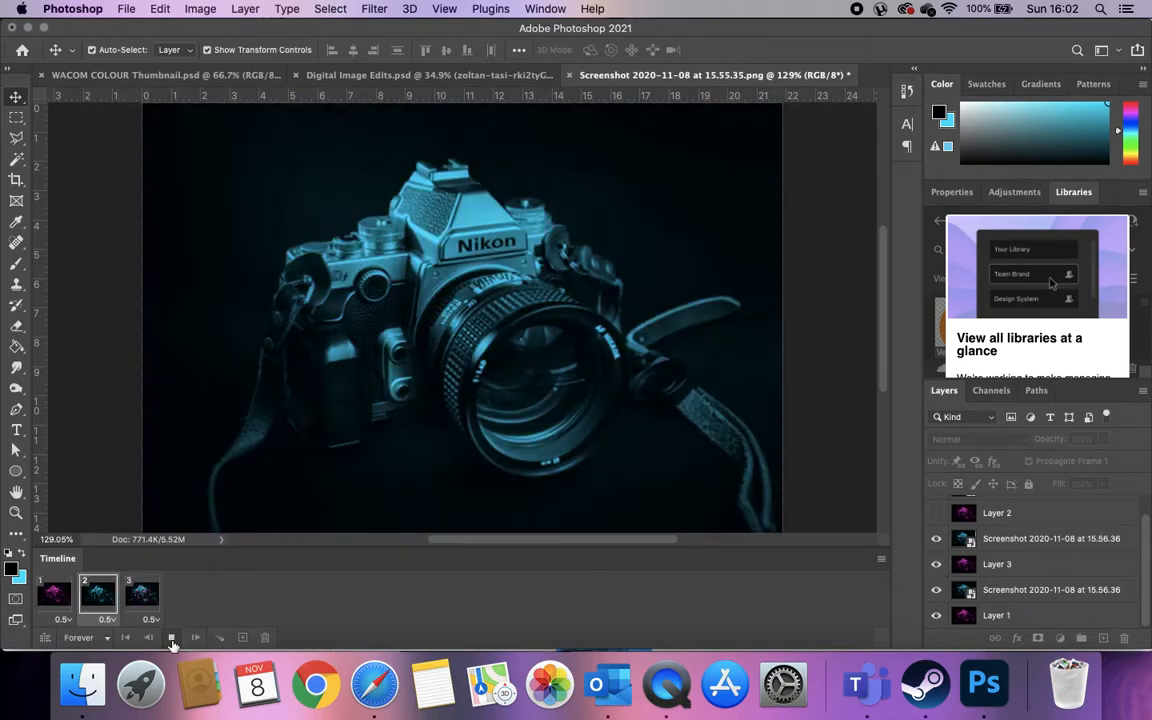
click(172, 641)
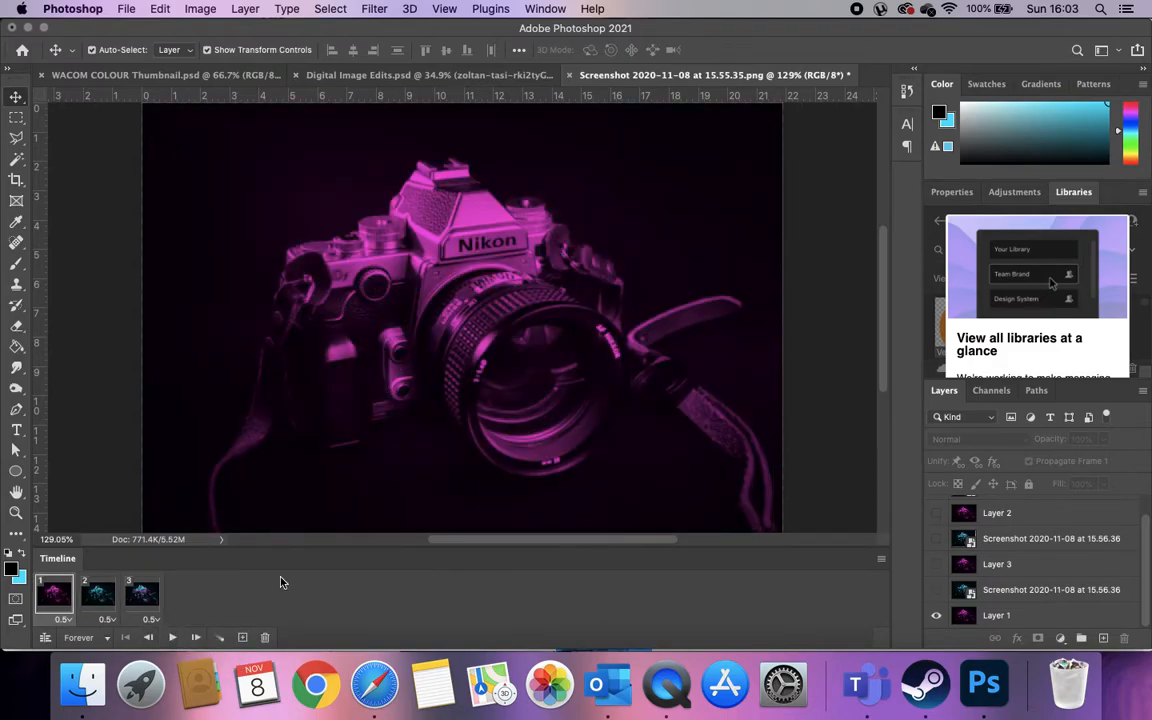
scroll(973, 566, up, 1)
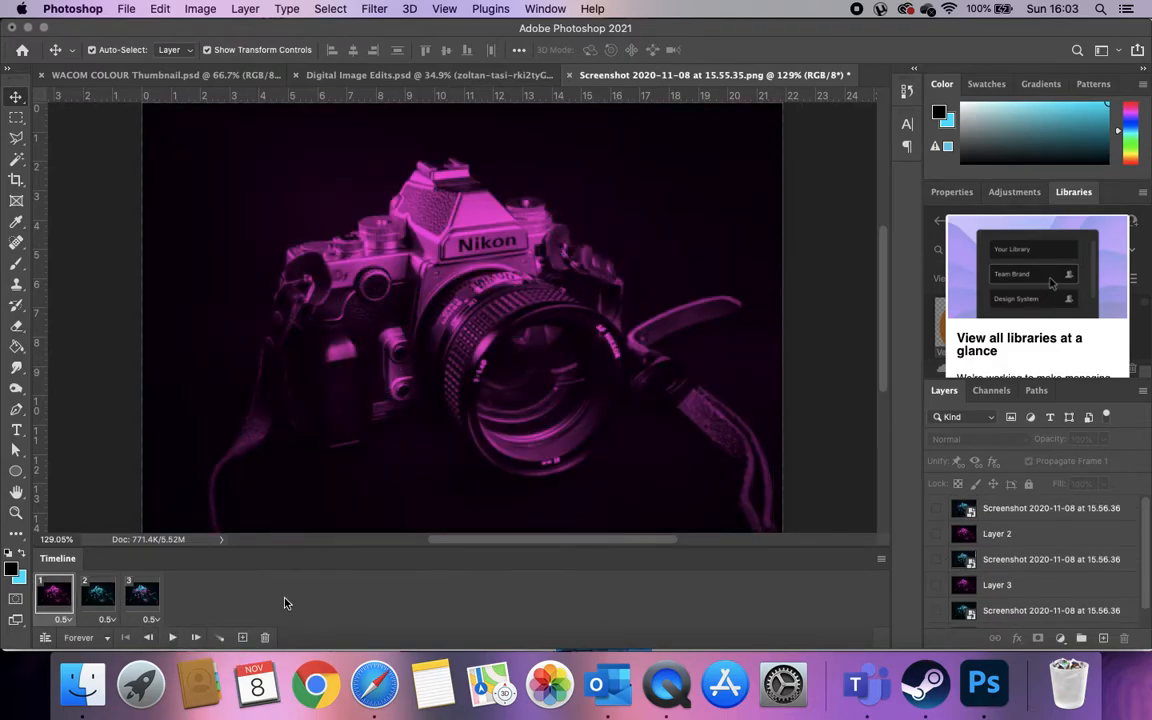
- Add a fourth frame that also shows Layer 2 and the offset cyan copy directly above it
click(173, 639)
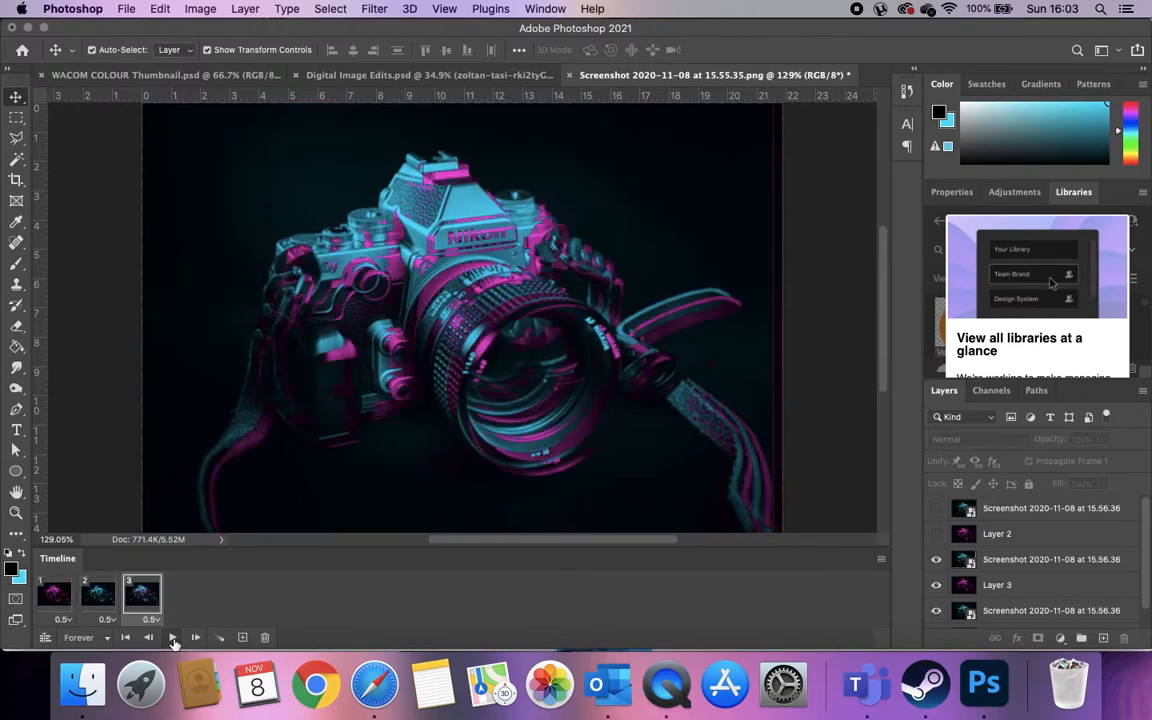
click(242, 637)
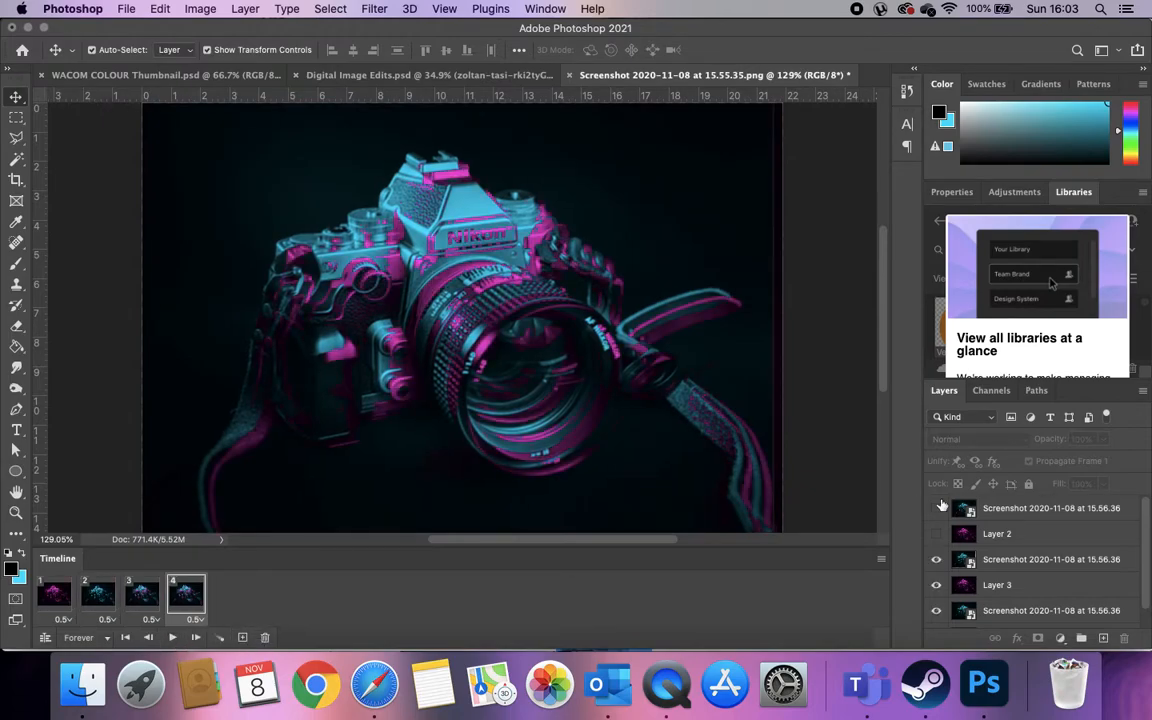
click(938, 512)
click(938, 537)
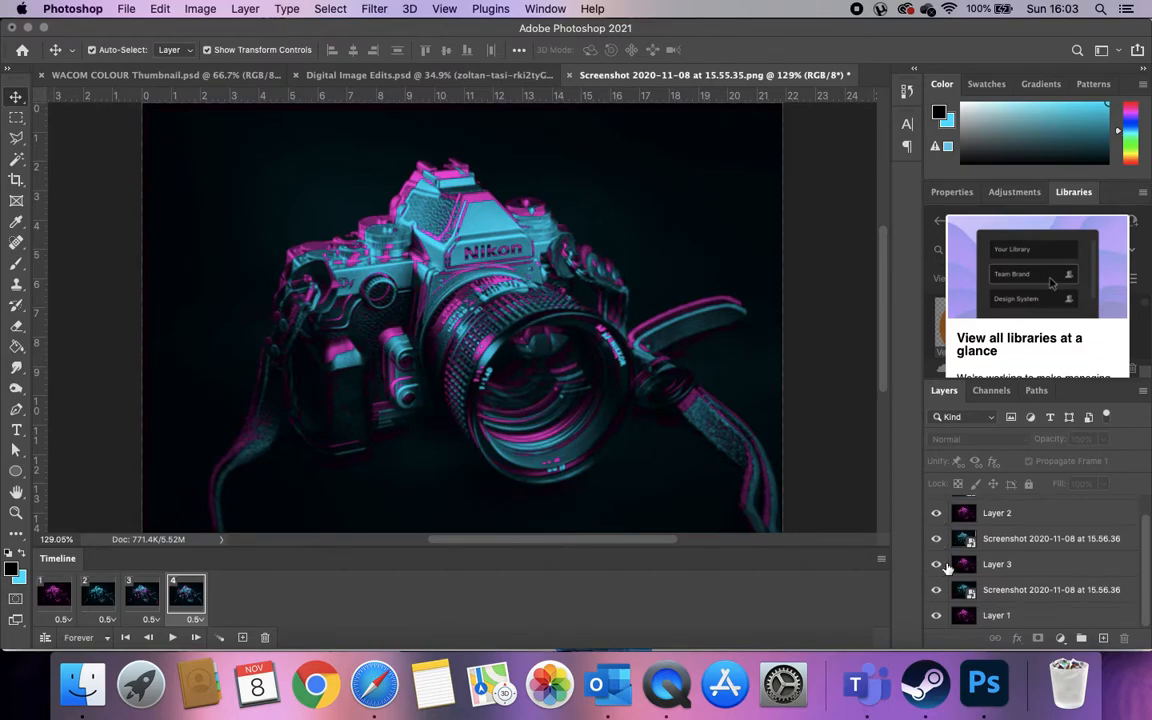
- Preview the four-frame animation, then set the delay of all frames to 0.1 seconds and play it again
click(171, 638)
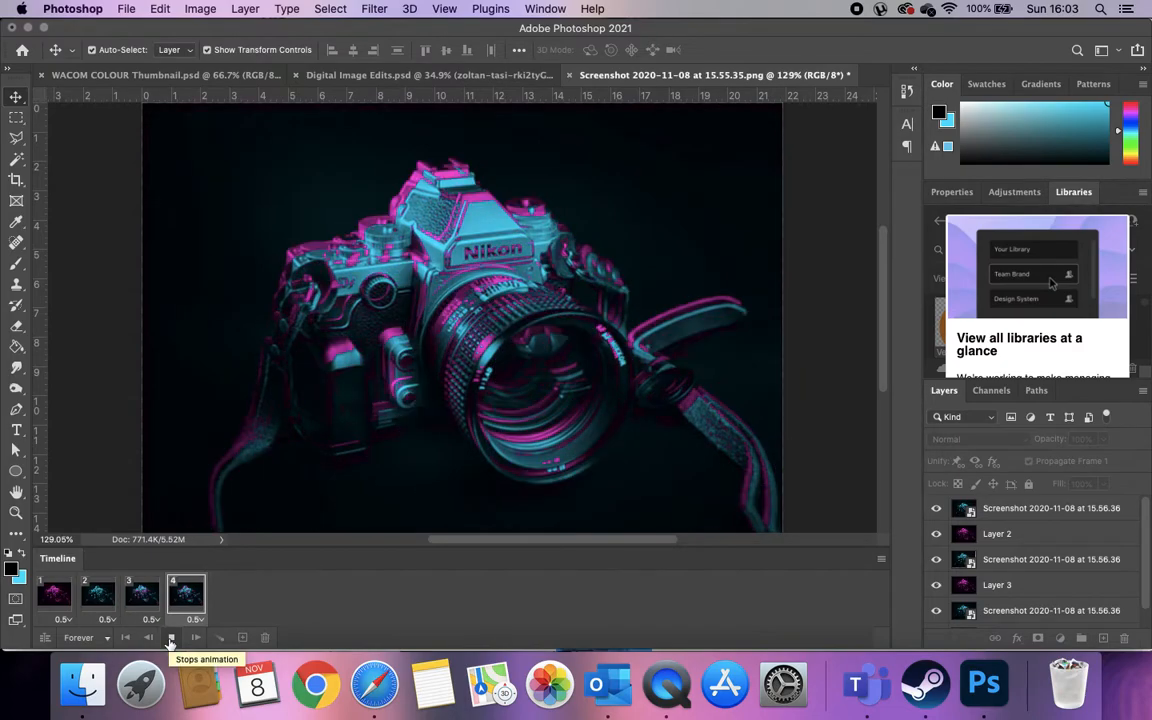
click(171, 638)
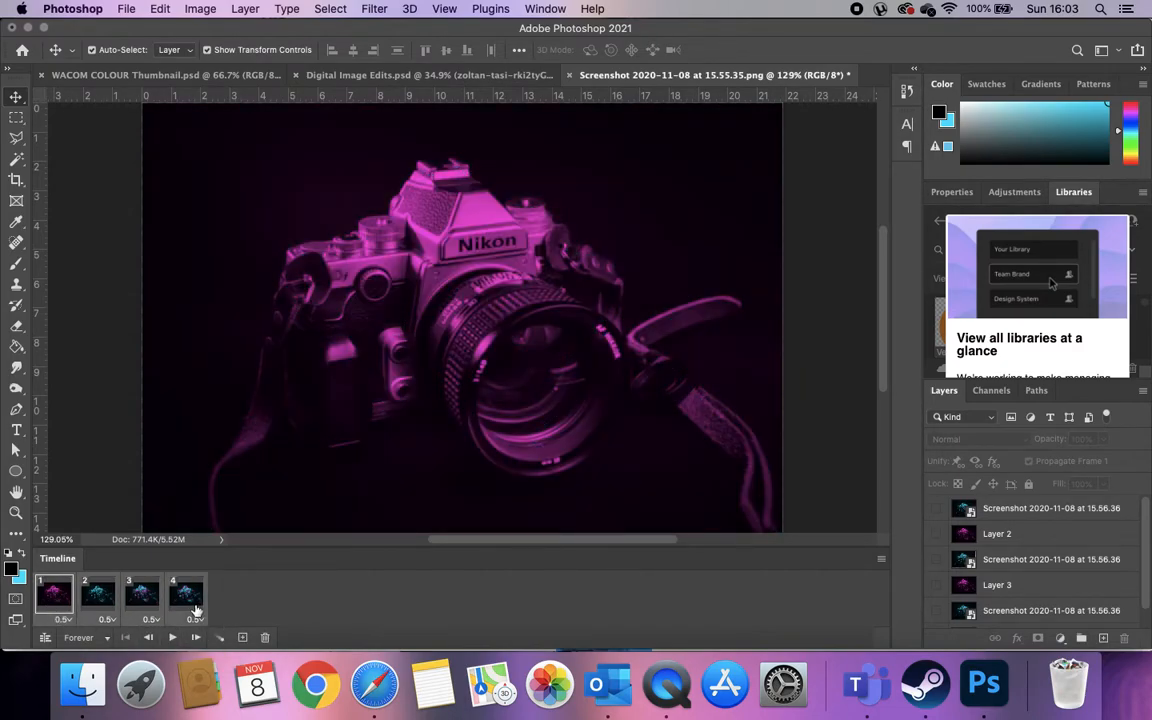
click(198, 617)
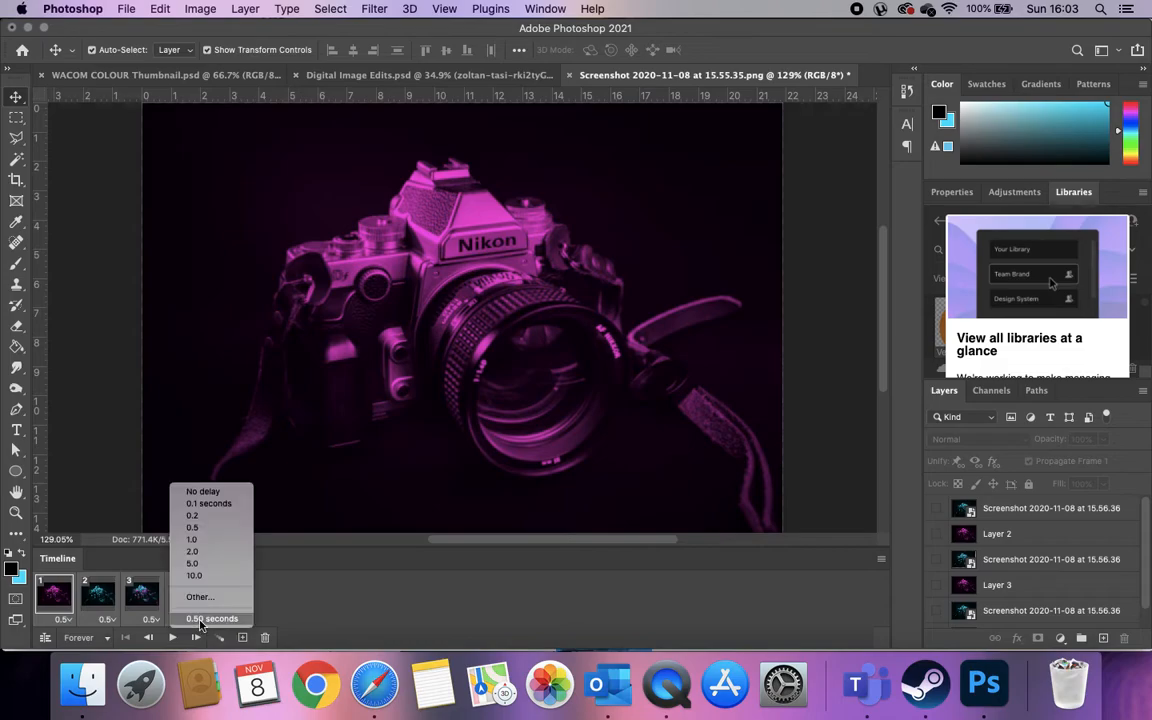
click(203, 510)
click(172, 637)
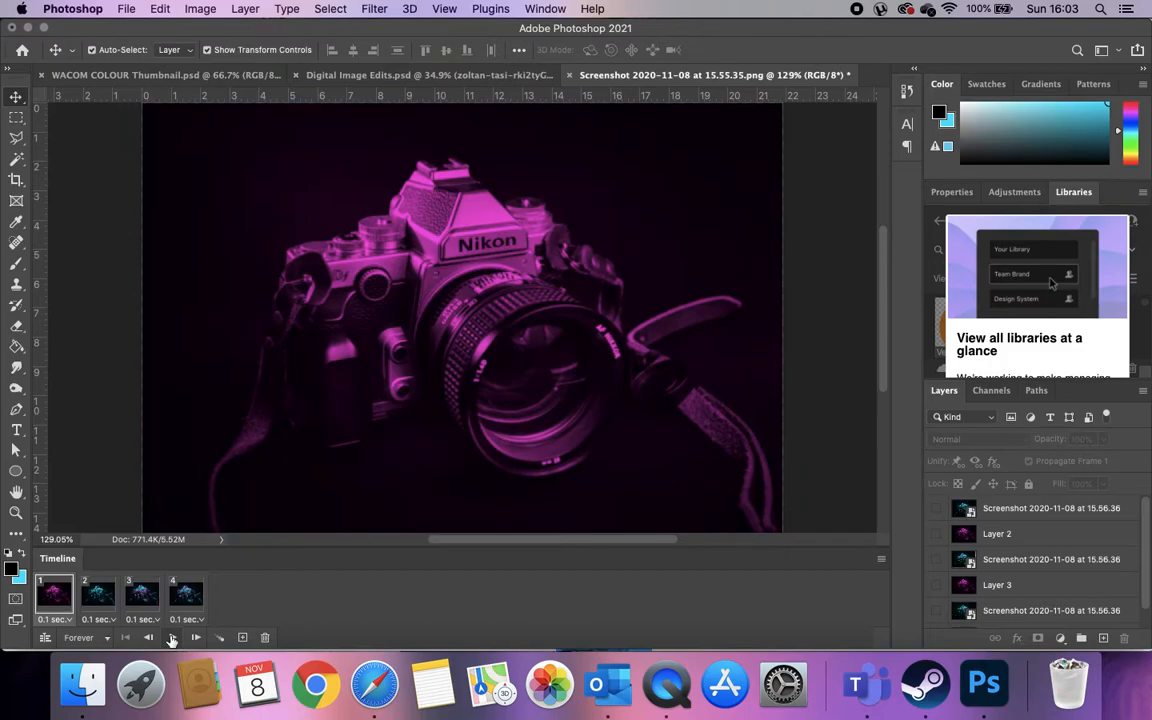
click(184, 600)
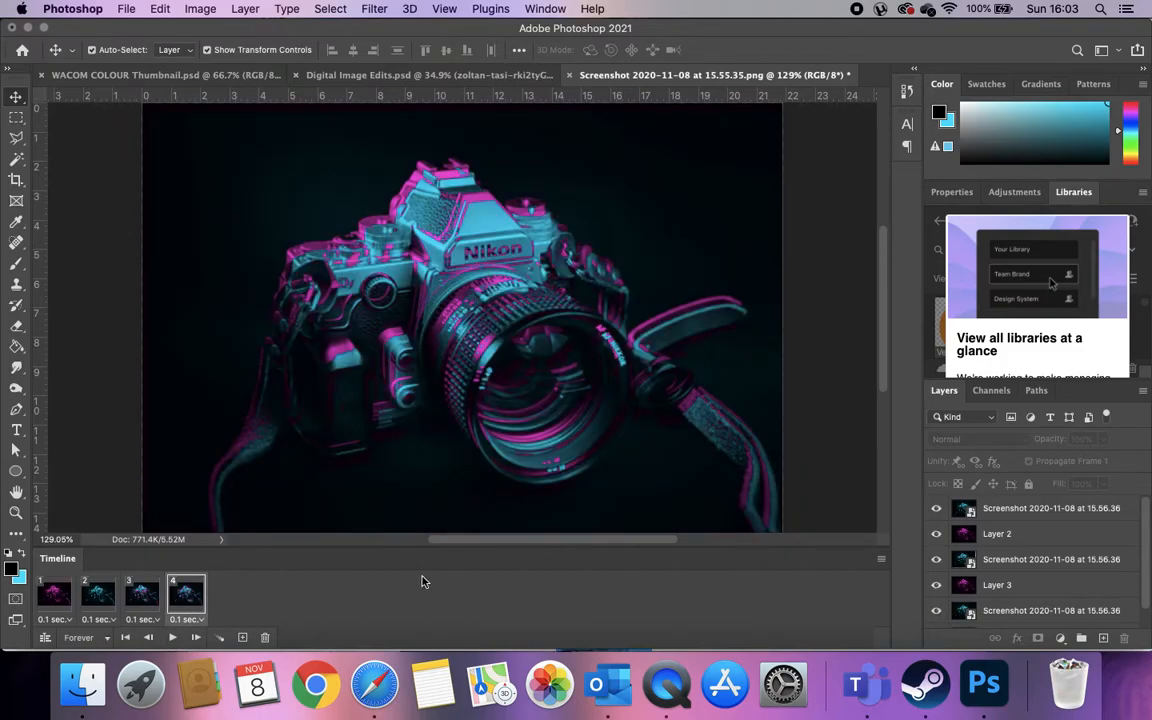
- With frame 1 active, duplicate the topmost cyan layer and make the copy visible
click(44, 608)
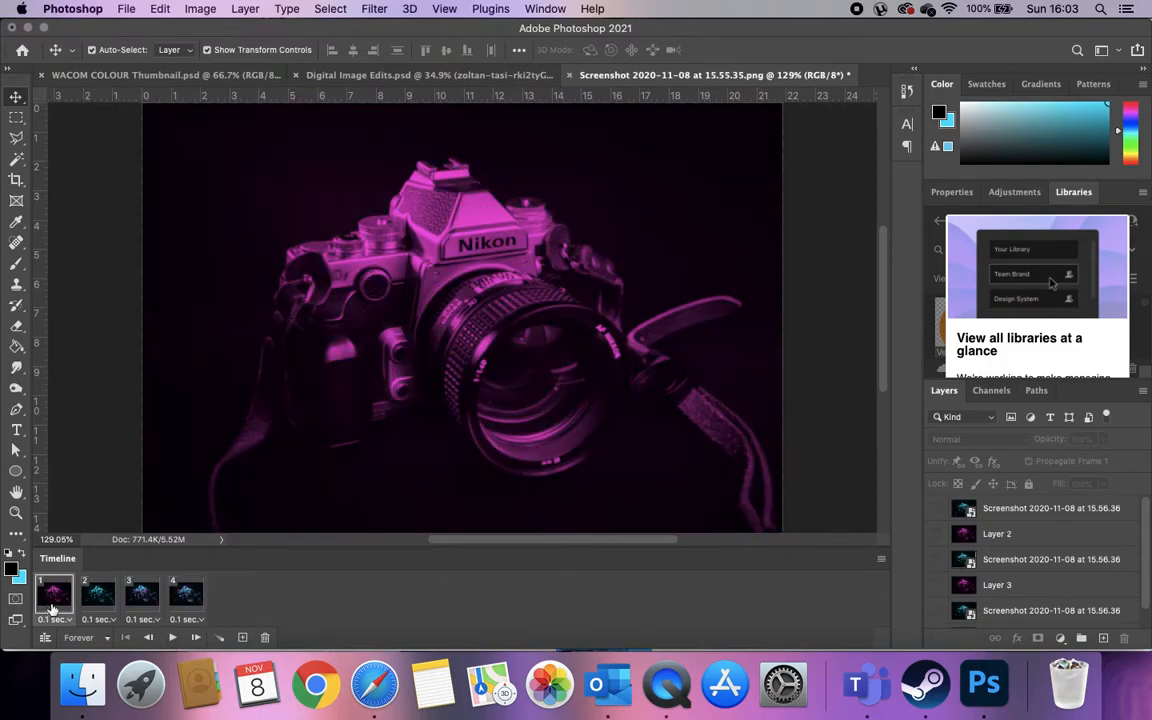
click(1025, 511)
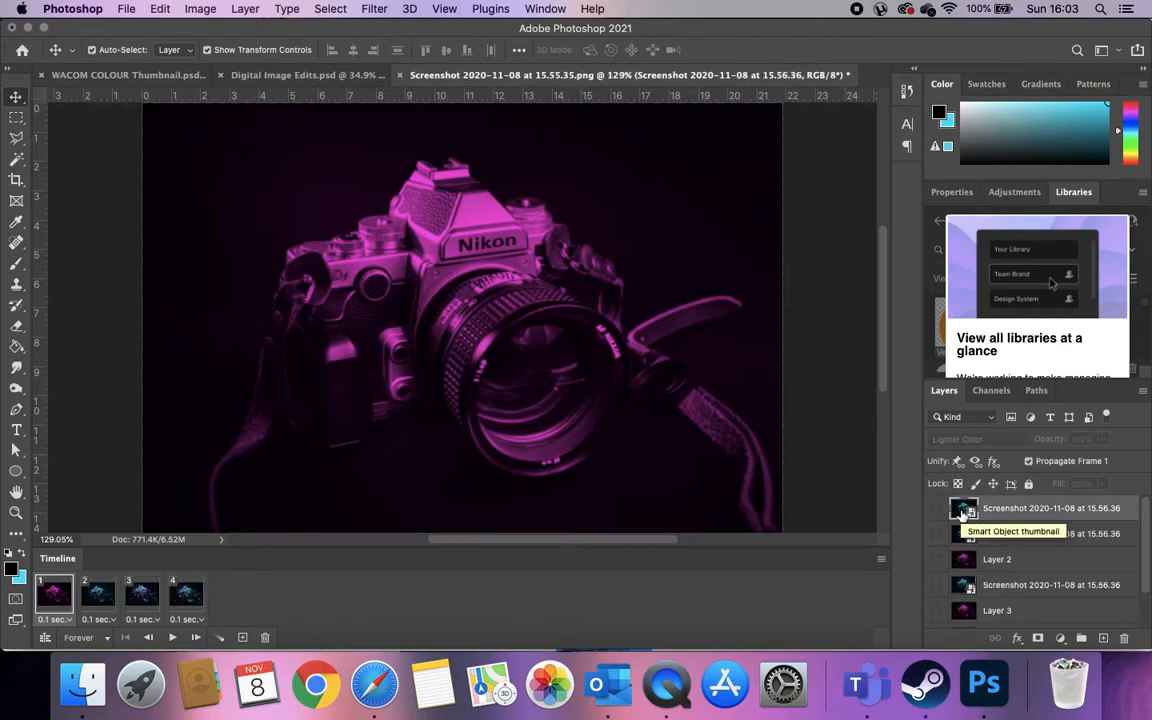
click(937, 509)
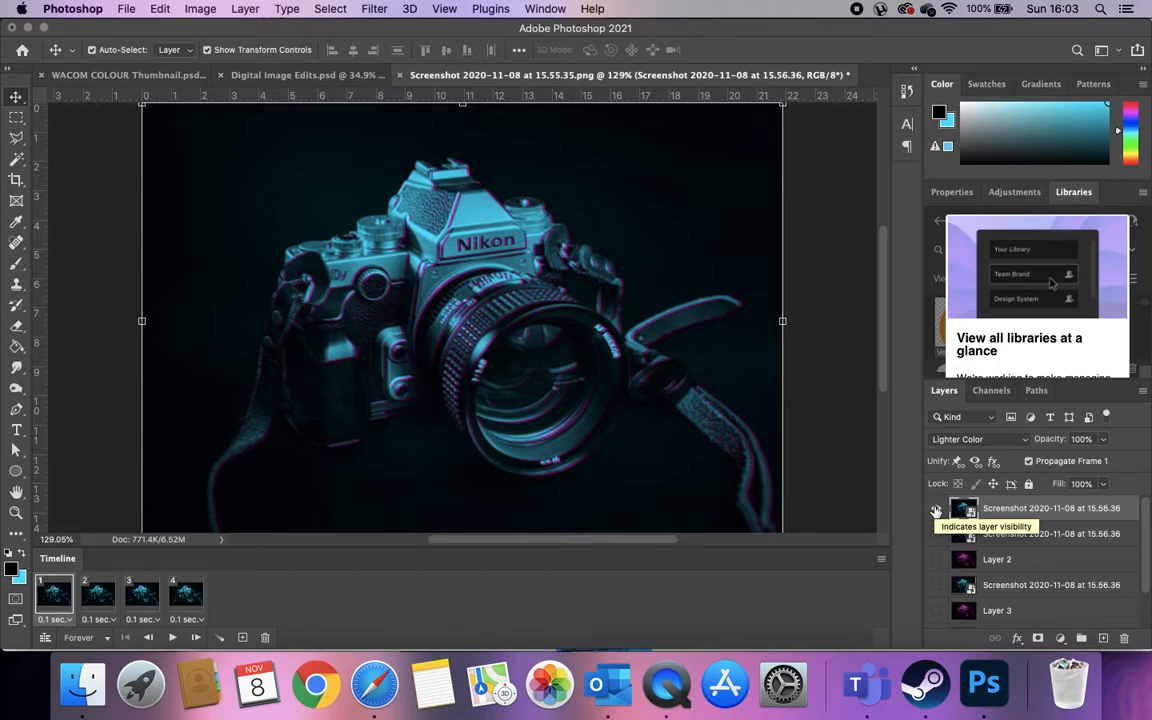
- Select four separate wide horizontal strips across the camera with the Rectangular Marquee tool
click(16, 117)
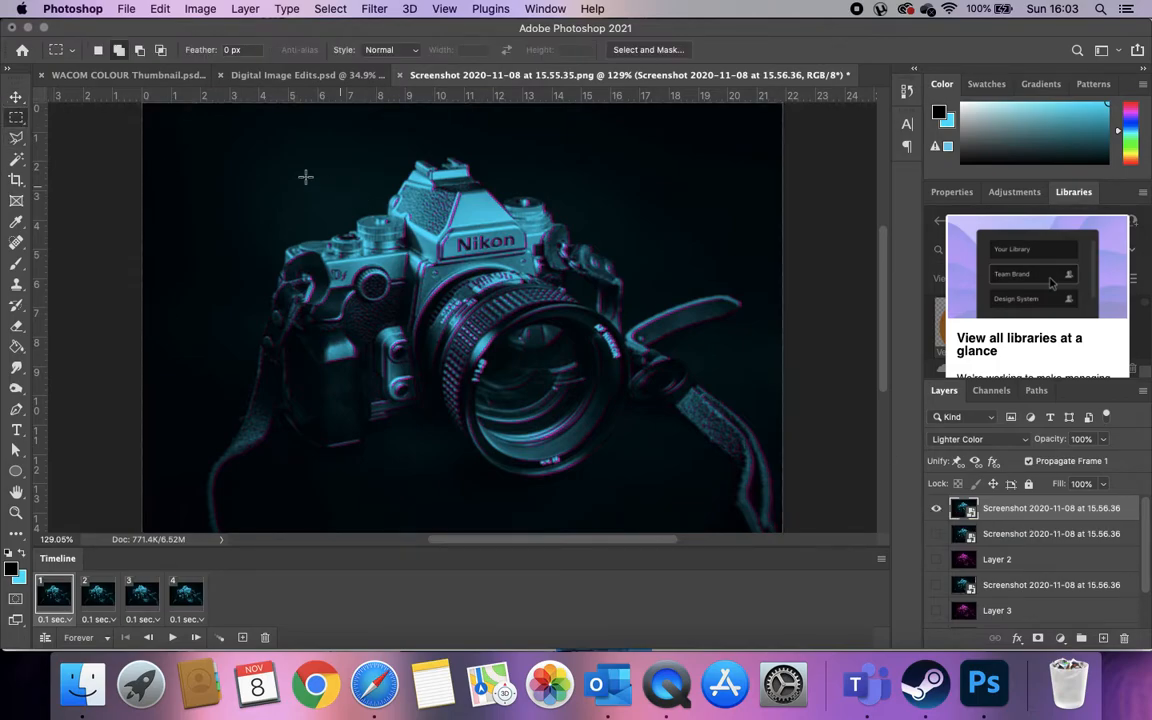
drag(200, 130, 751, 195)
drag(178, 217, 729, 241)
drag(221, 288, 742, 326)
drag(178, 386, 770, 446)
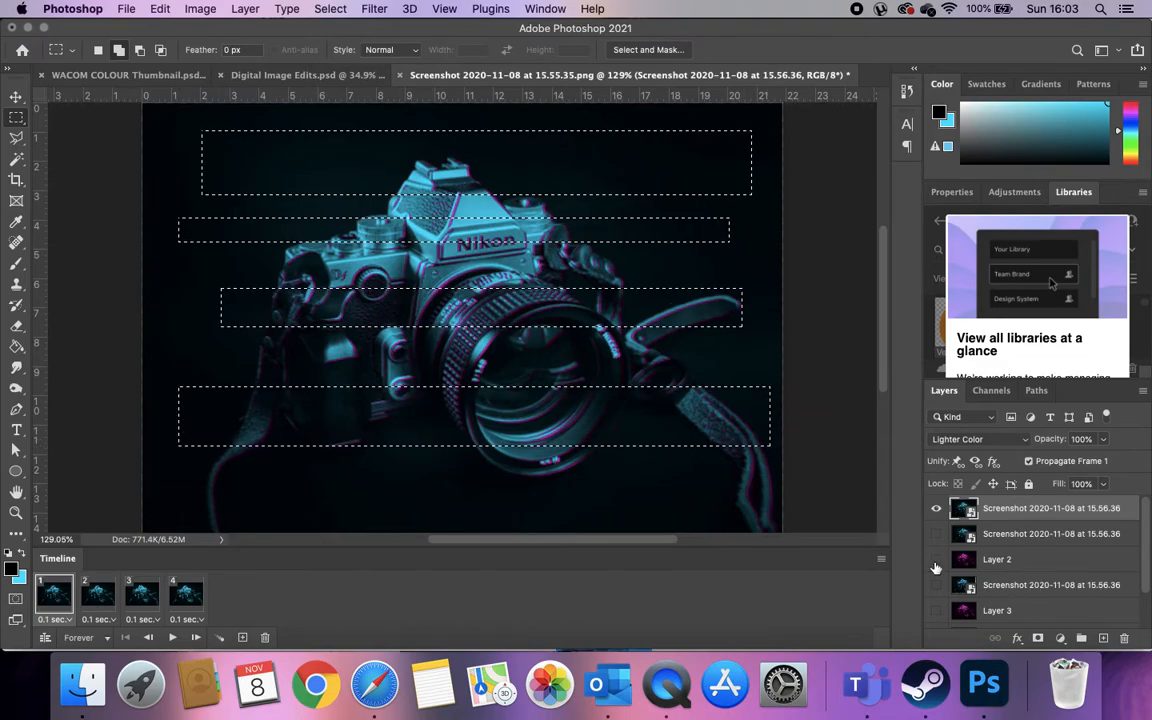
- Offset the duplicated cyan layer by 0.14 cm right and 0.07 cm down, rasterize it, and shift the selected strips to the left
click(16, 96)
drag(422, 187, 431, 192)
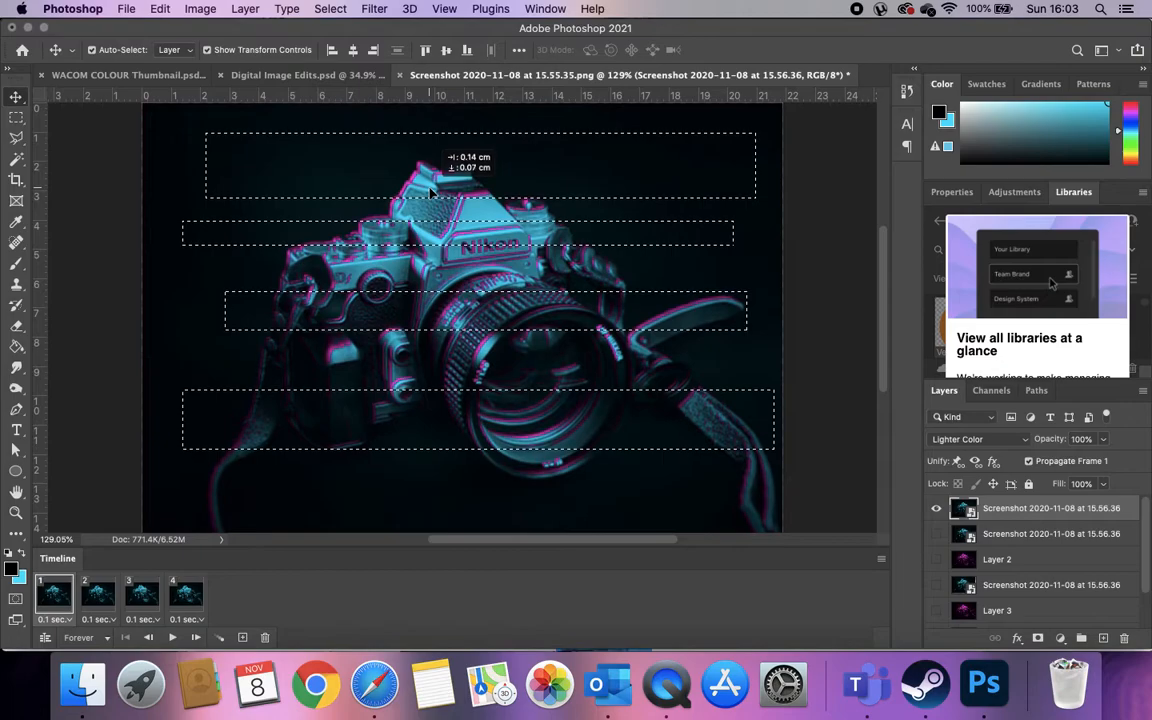
right_click(1066, 508)
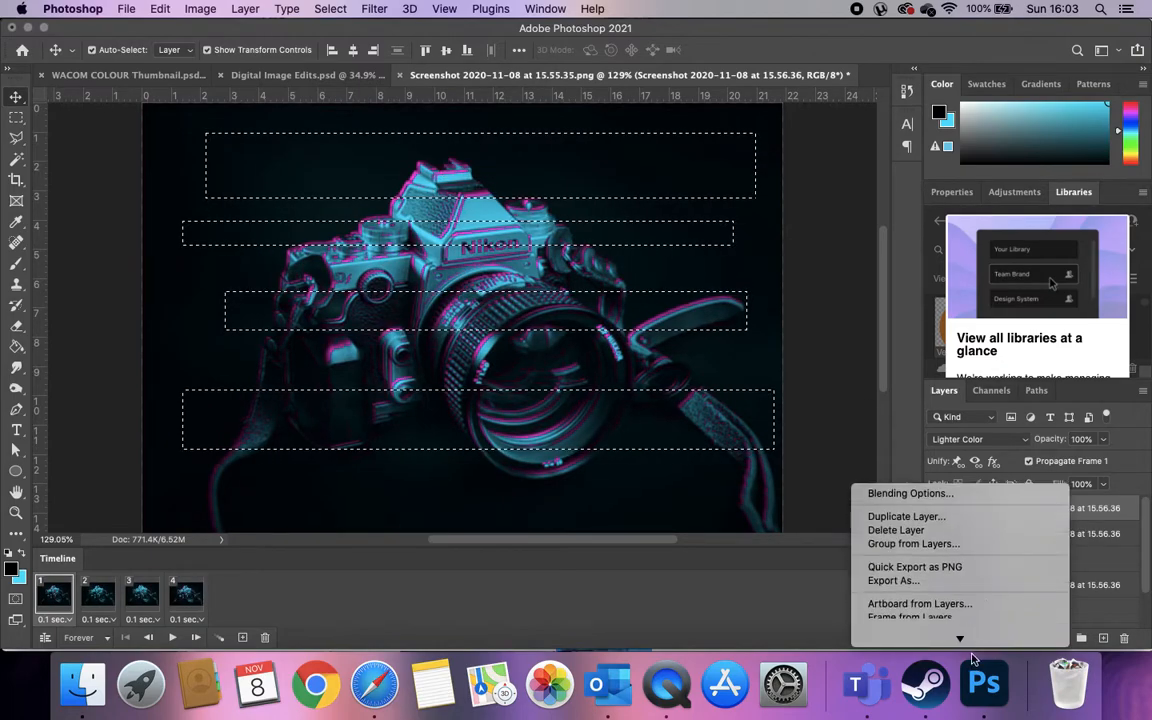
click(942, 586)
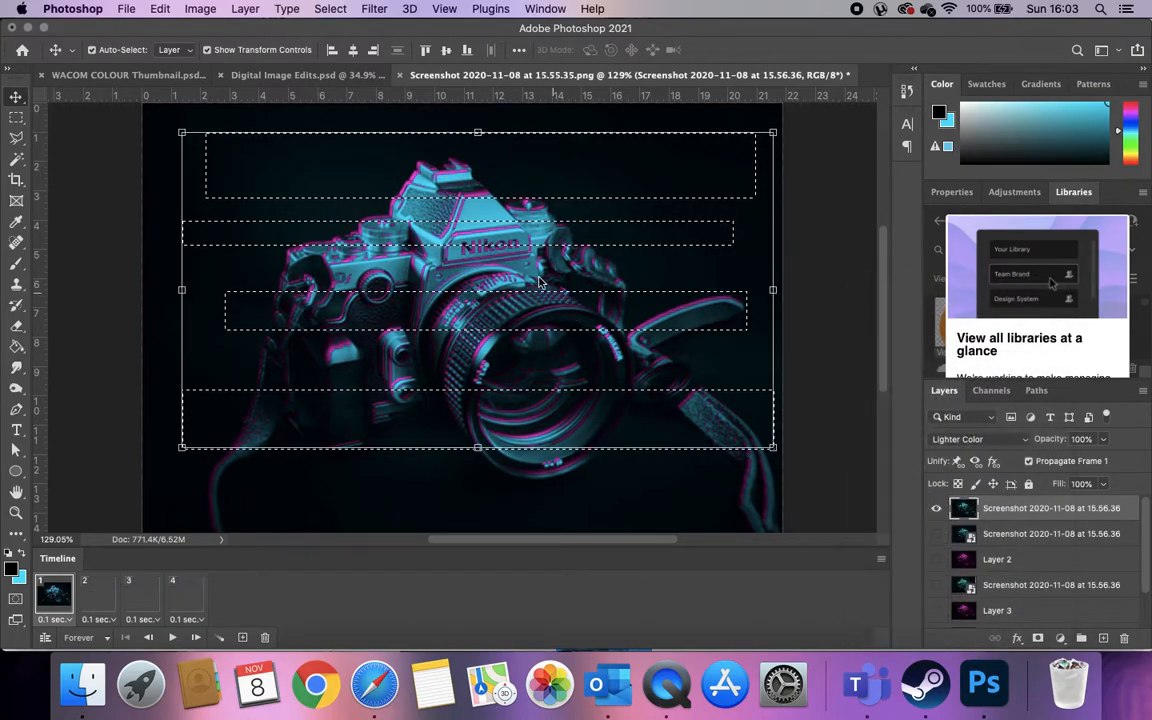
drag(462, 186, 446, 190)
key(super+d)
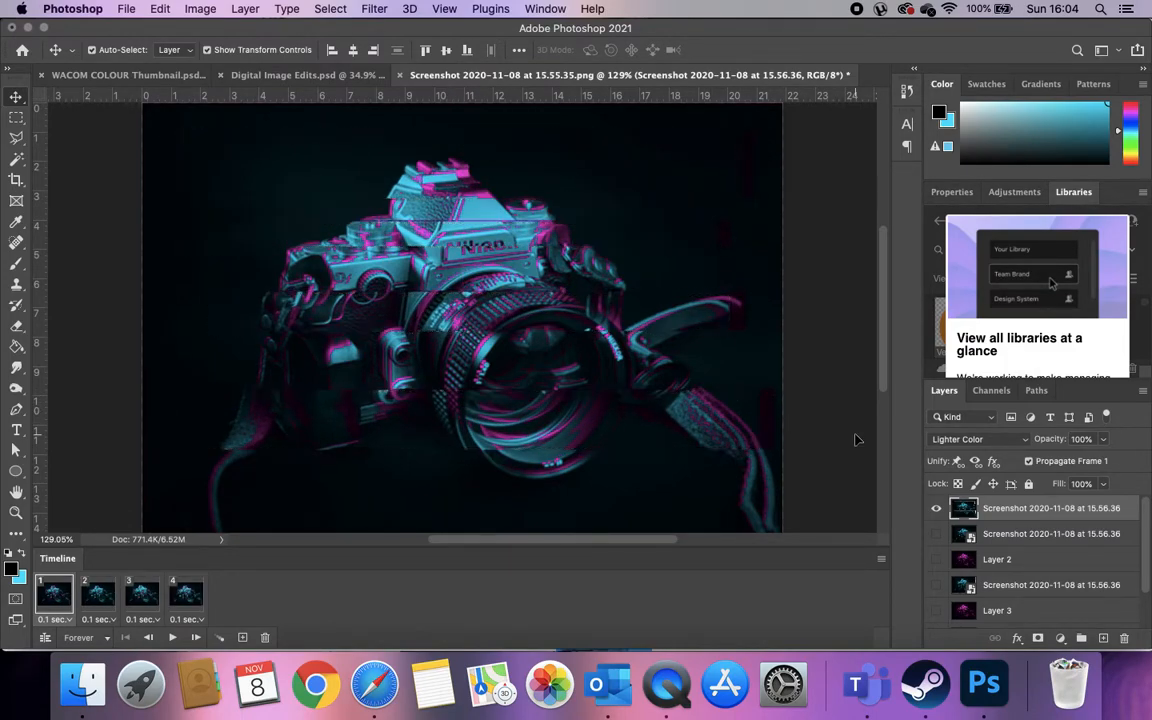
- Clear the strip selection and hide the sliced cyan copy in frame 1, keeping only Layer 1 visible
click(855, 440)
scroll(943, 578, down, 3)
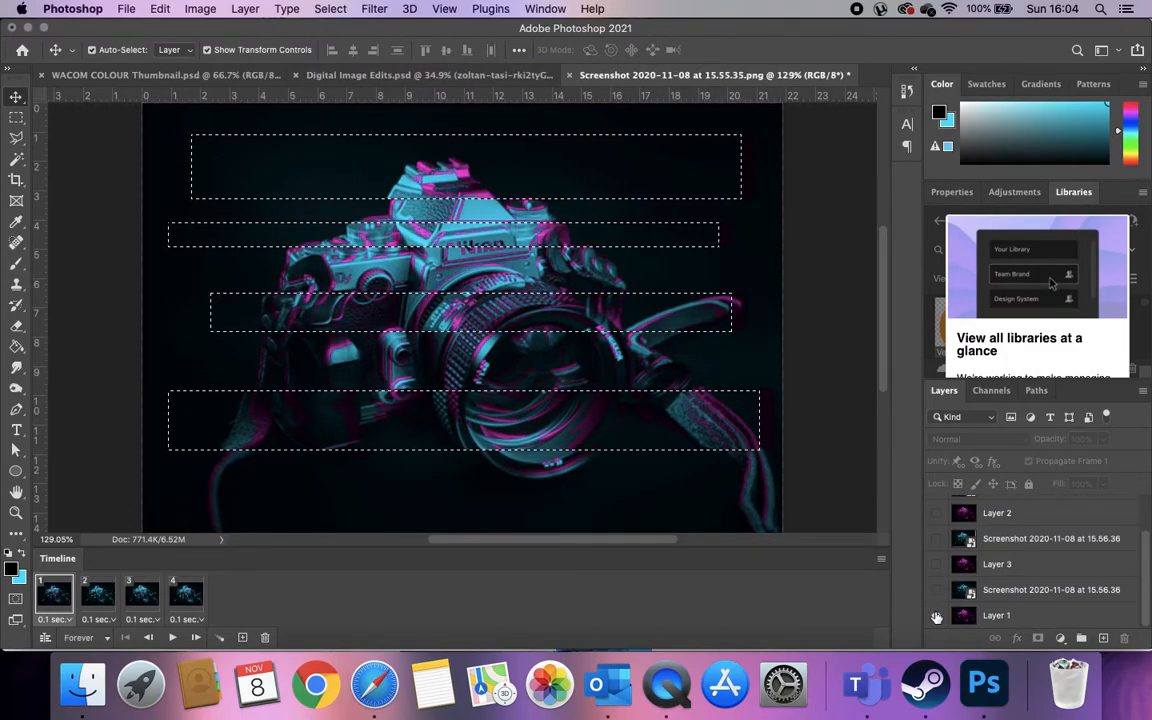
click(936, 616)
click(936, 616)
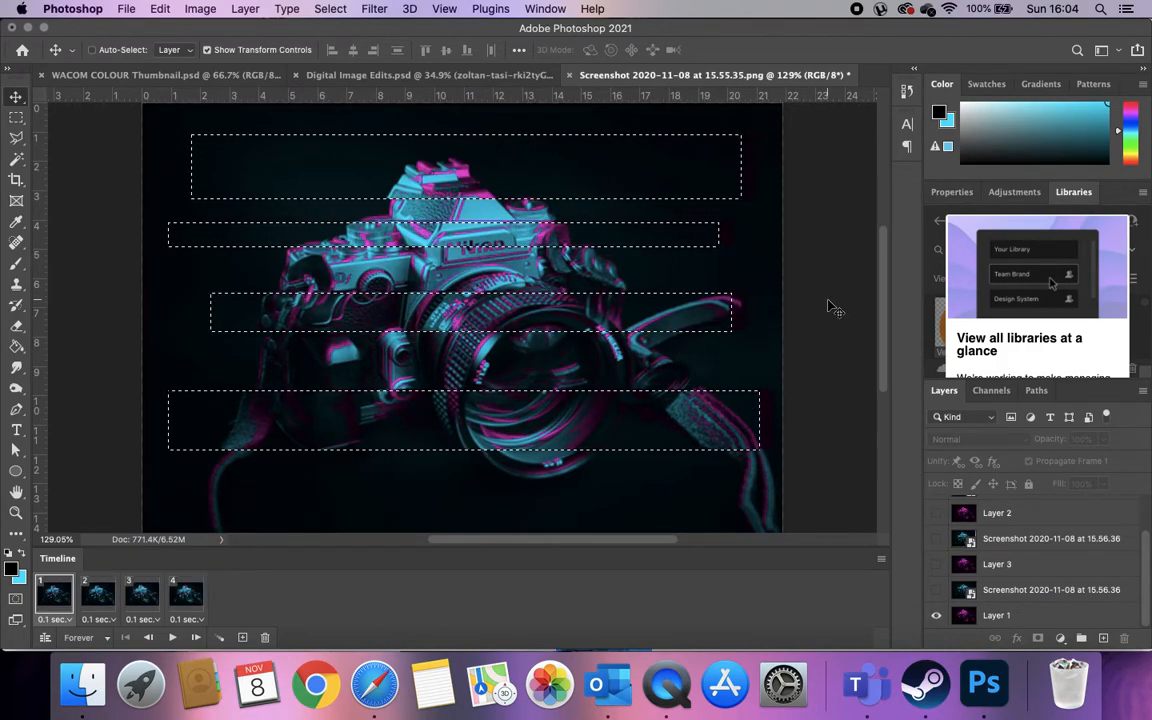
key(super+d)
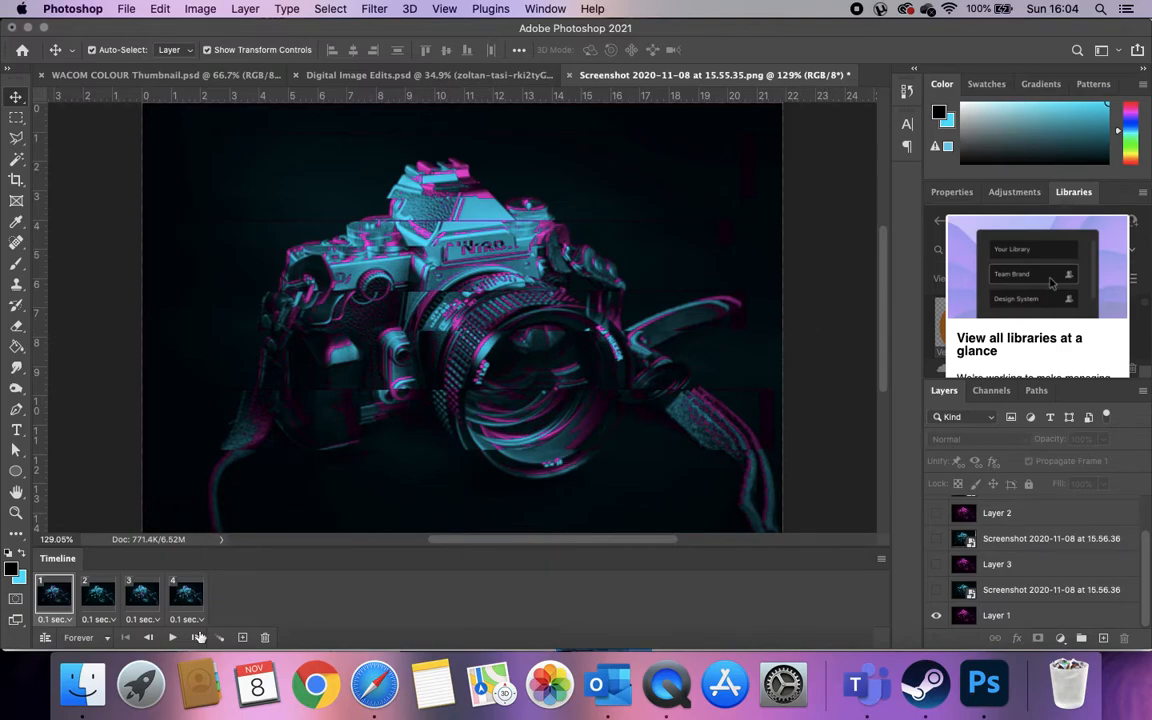
scroll(936, 540, up, 3)
click(936, 510)
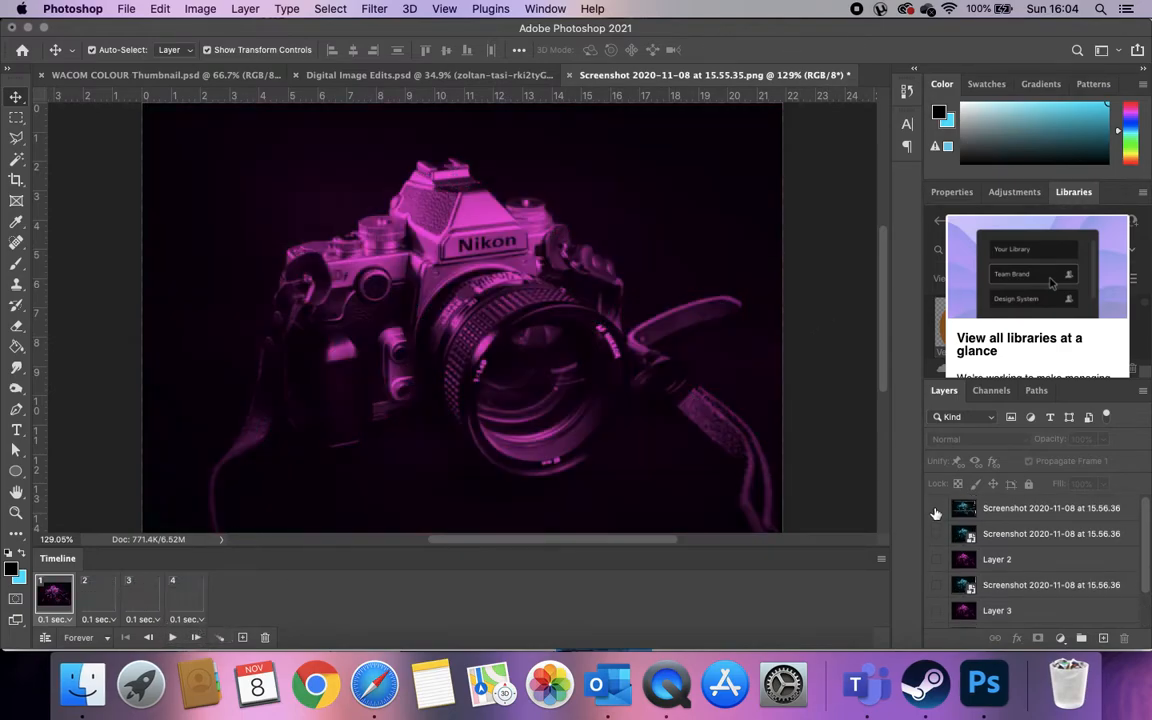
- Show the sliced cyan copy in frame 4 and play the animation to preview it
click(186, 593)
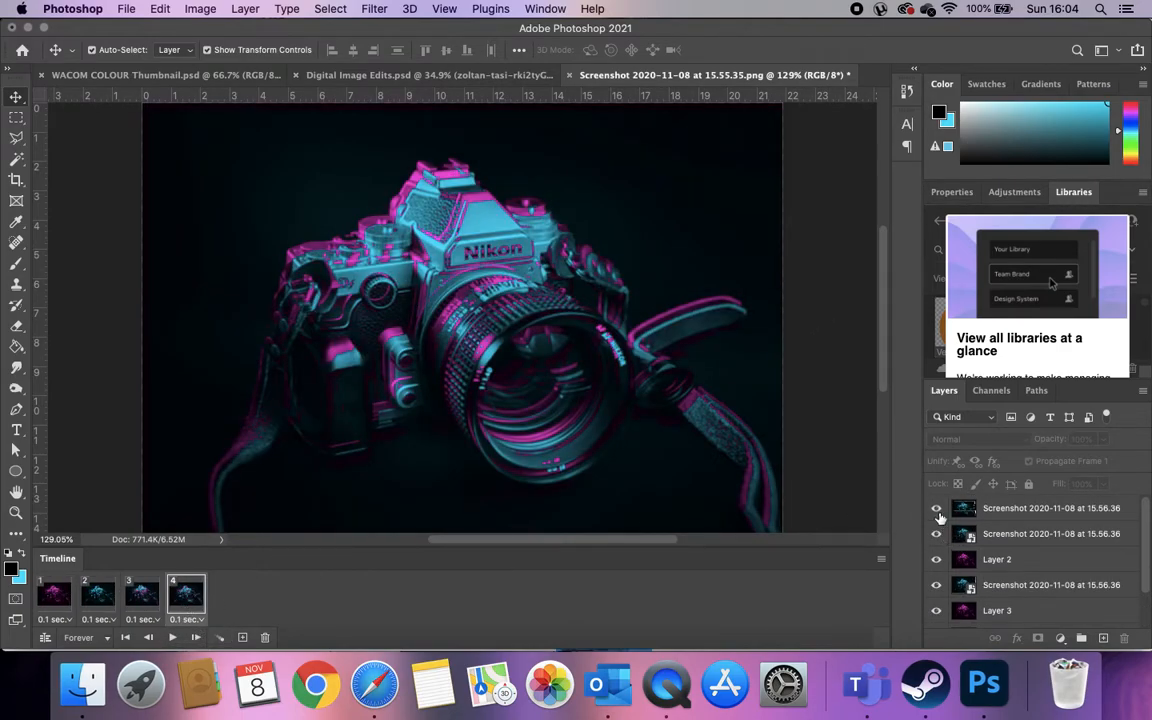
click(172, 637)
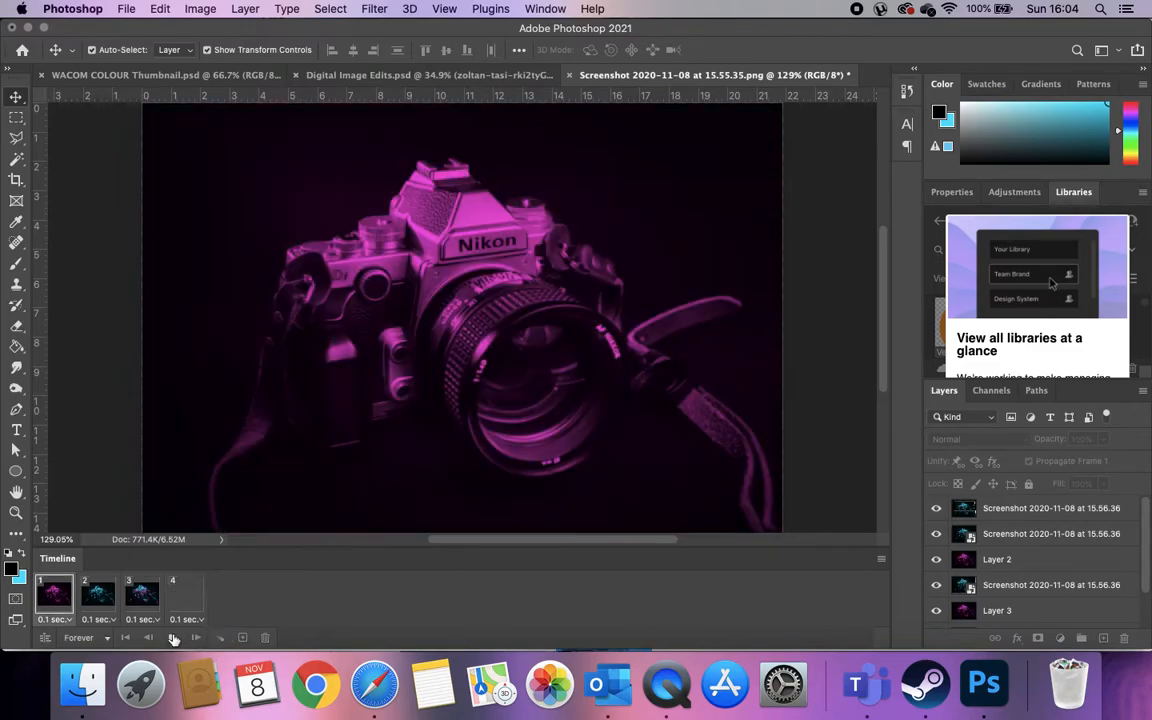
click(172, 637)
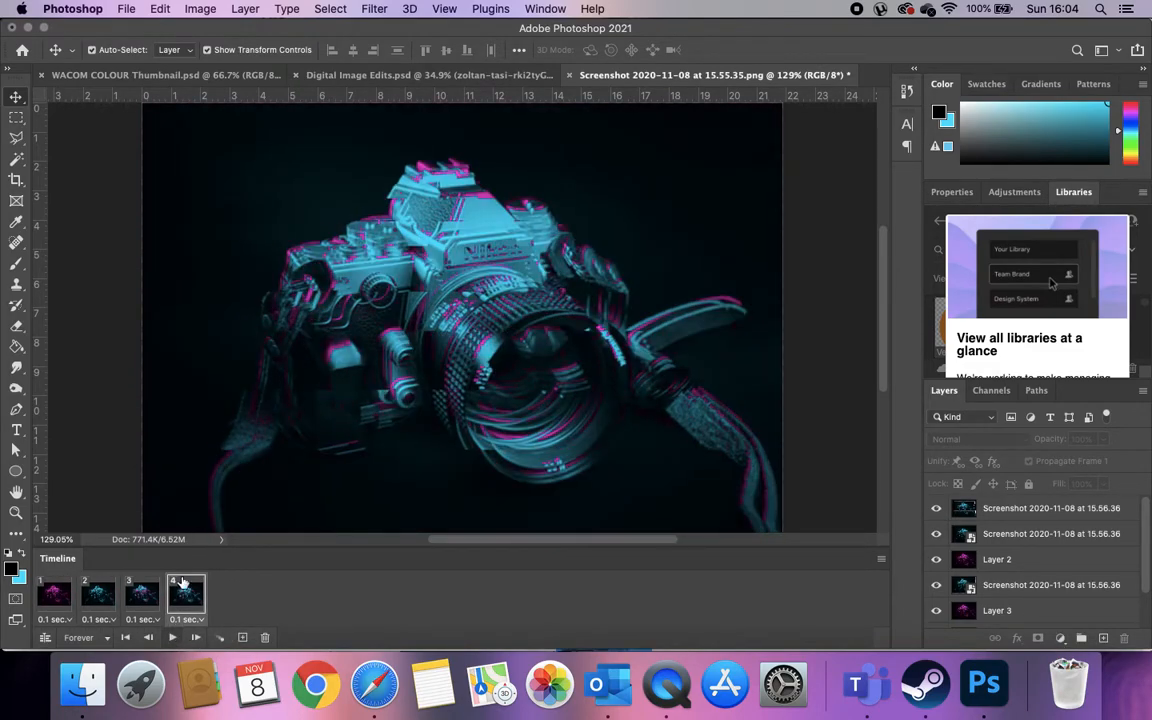
- Duplicate the sliced cyan layer, add a fifth frame, and hide the new copy in frame 1
click(1054, 515)
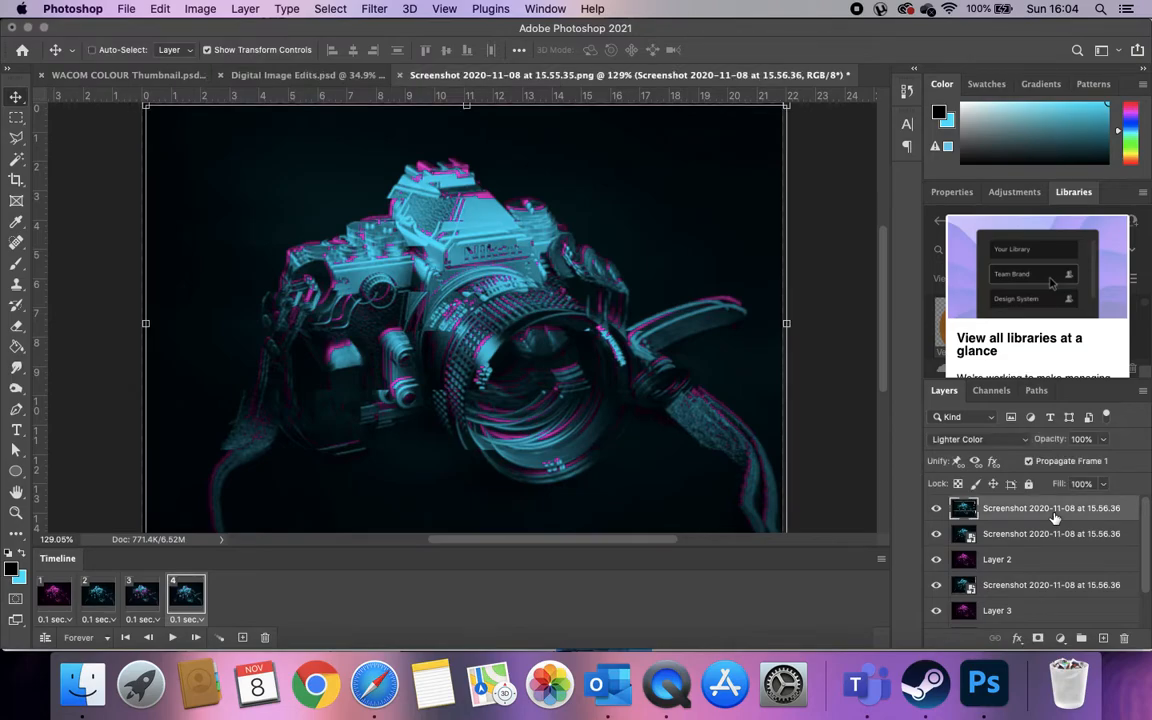
click(243, 637)
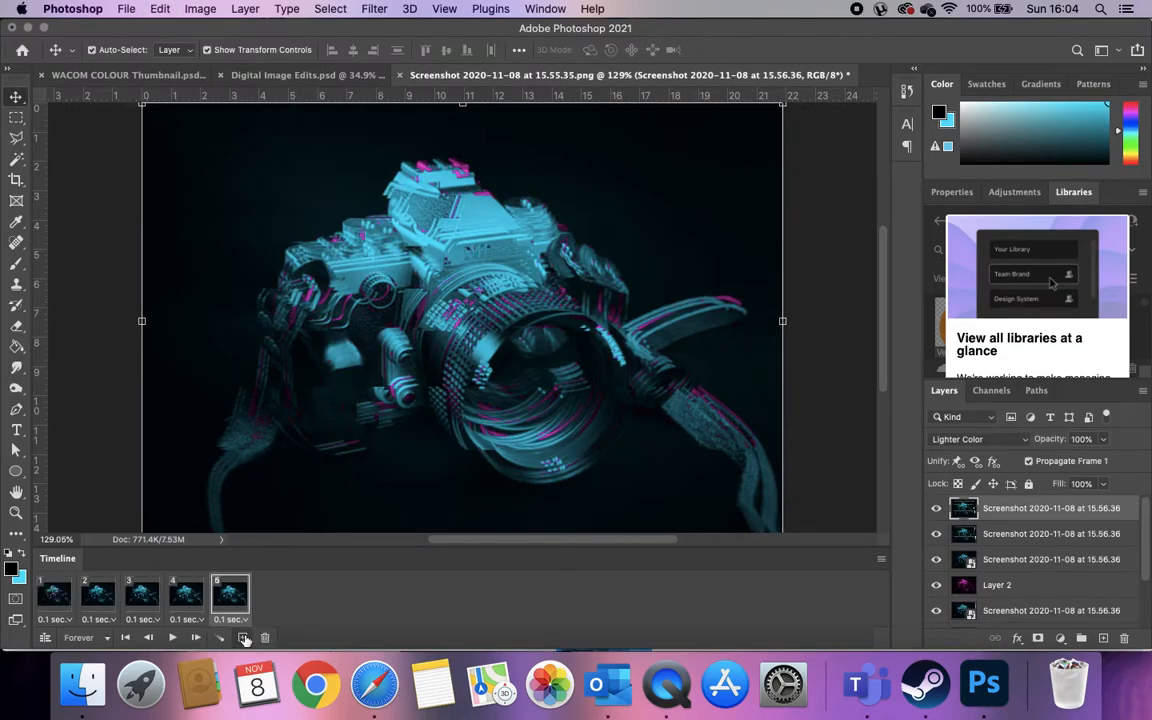
click(56, 598)
click(937, 509)
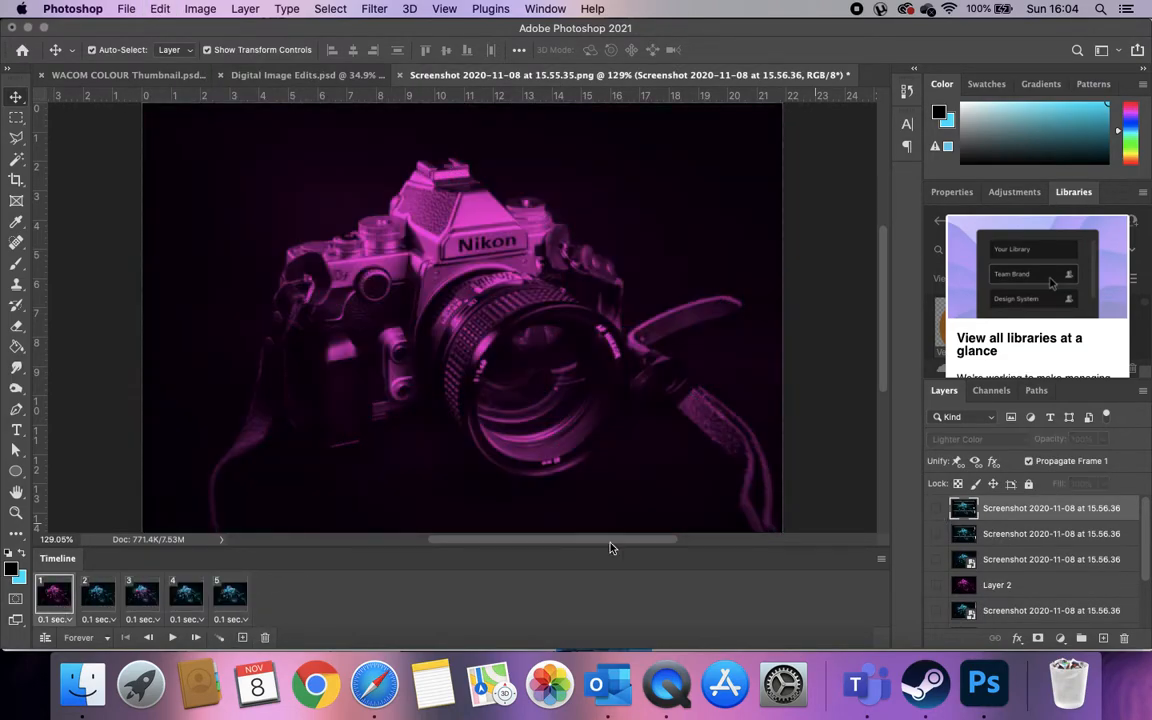
- Check frames 2 to 5, then show the new sliced copy in frame 5 and move it down and to the left
click(113, 602)
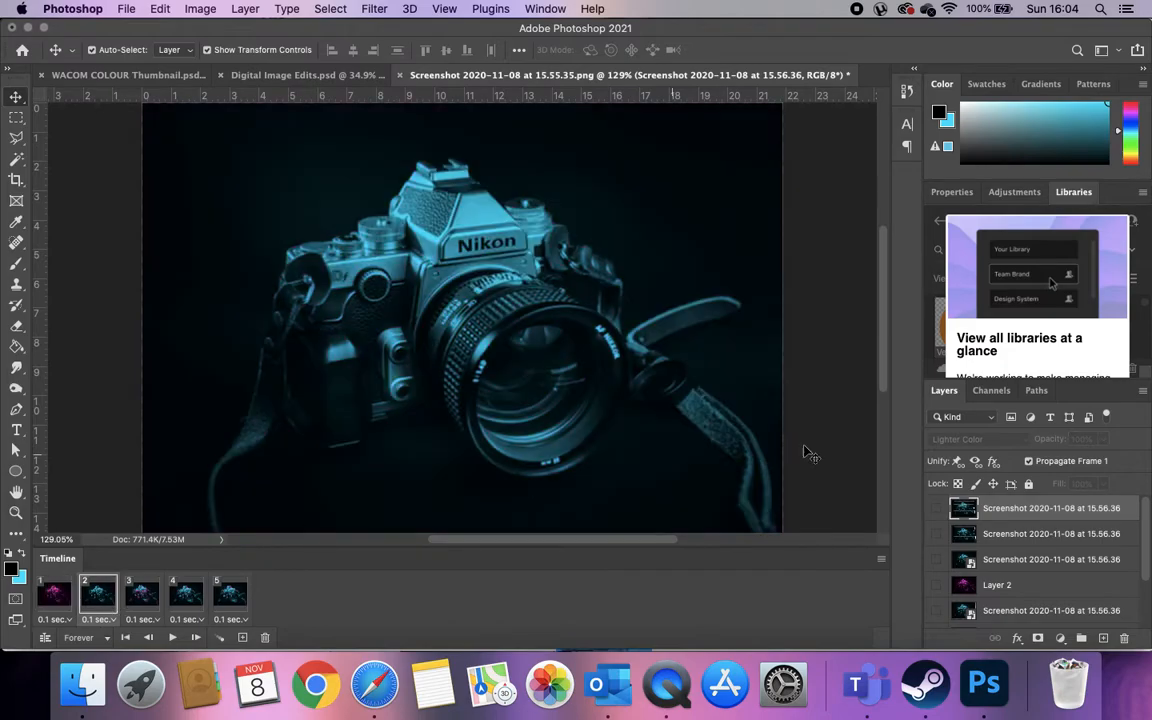
click(148, 600)
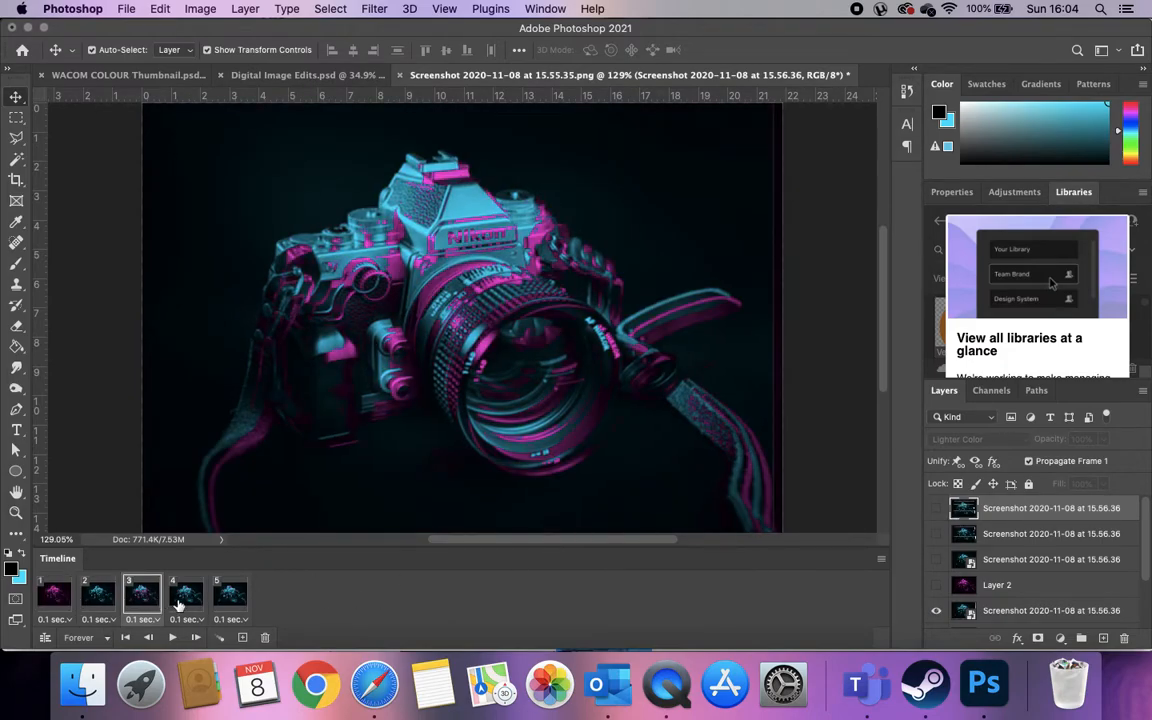
click(184, 598)
click(231, 604)
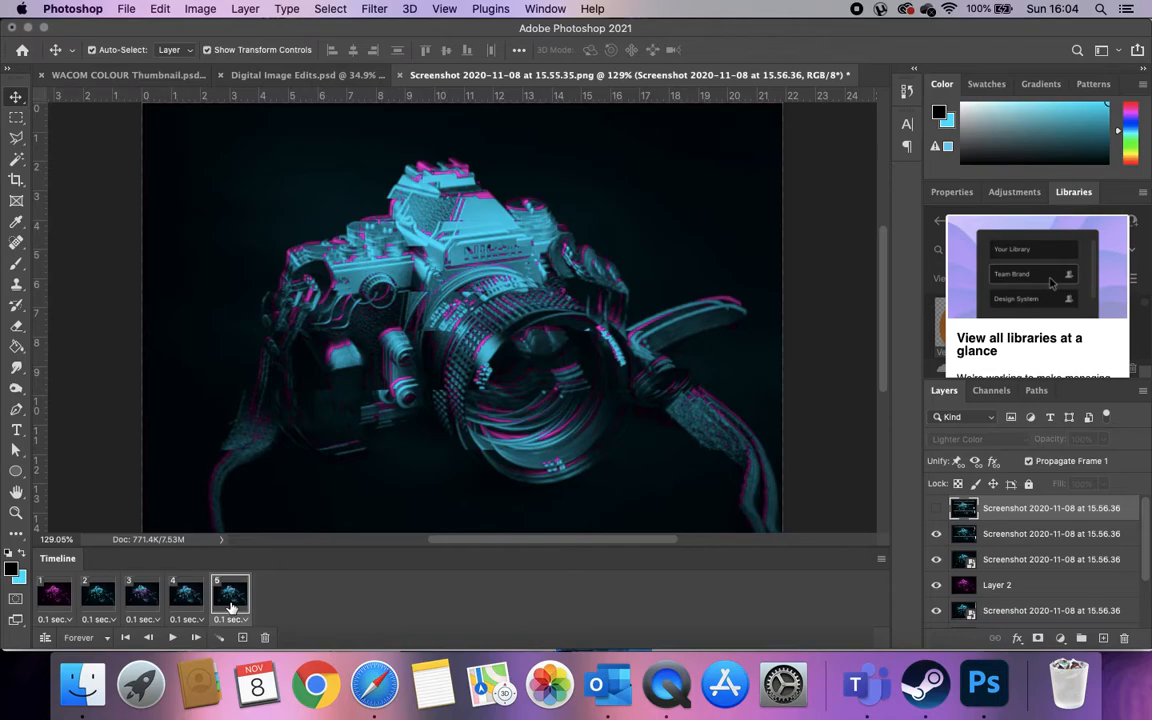
click(937, 510)
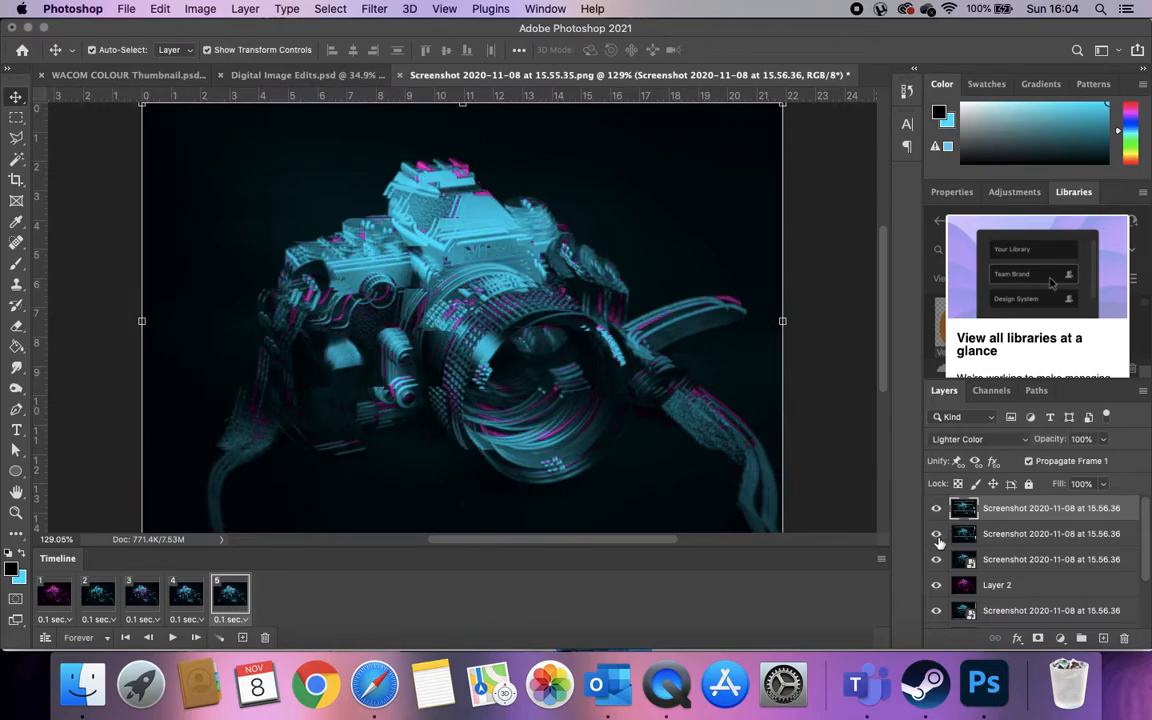
drag(589, 374, 558, 397)
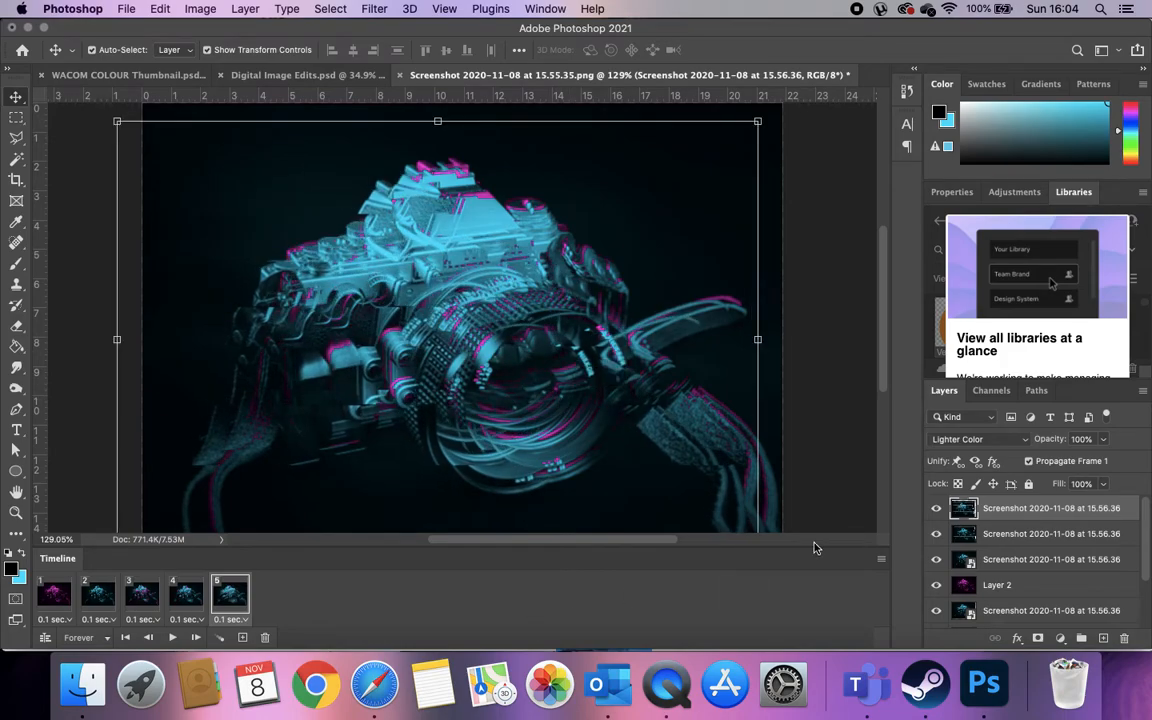
- Play the five-frame animation to preview it, then stop playback
click(171, 638)
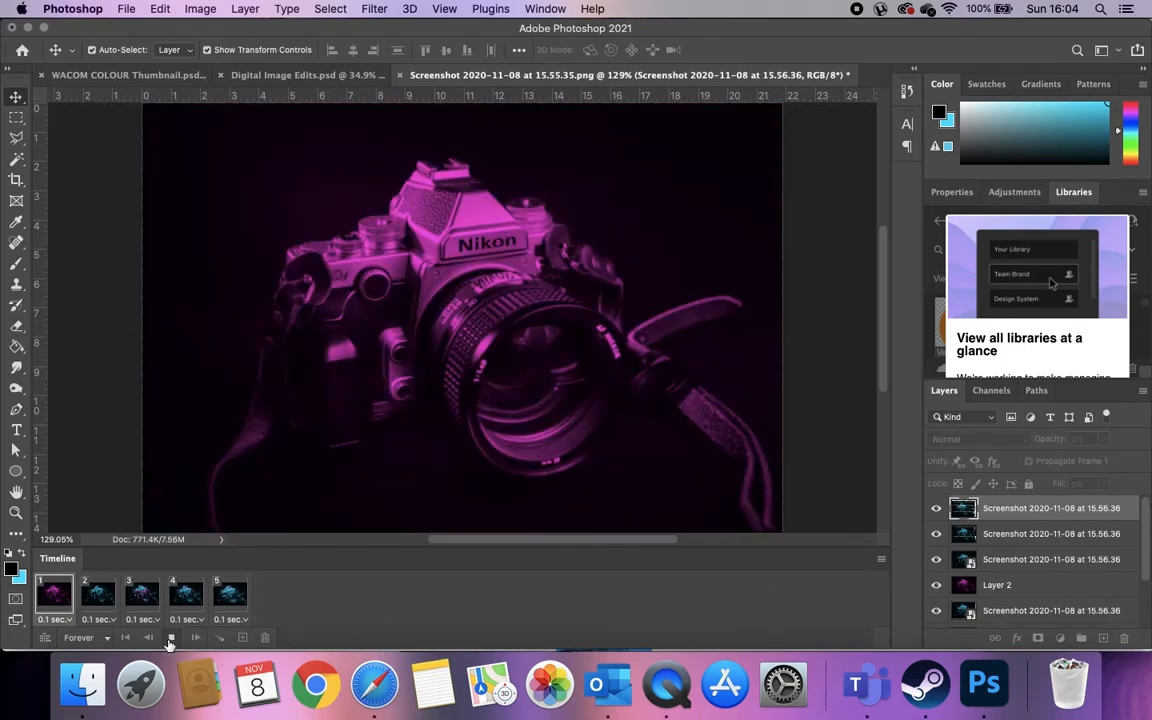
click(171, 638)
click(171, 638)
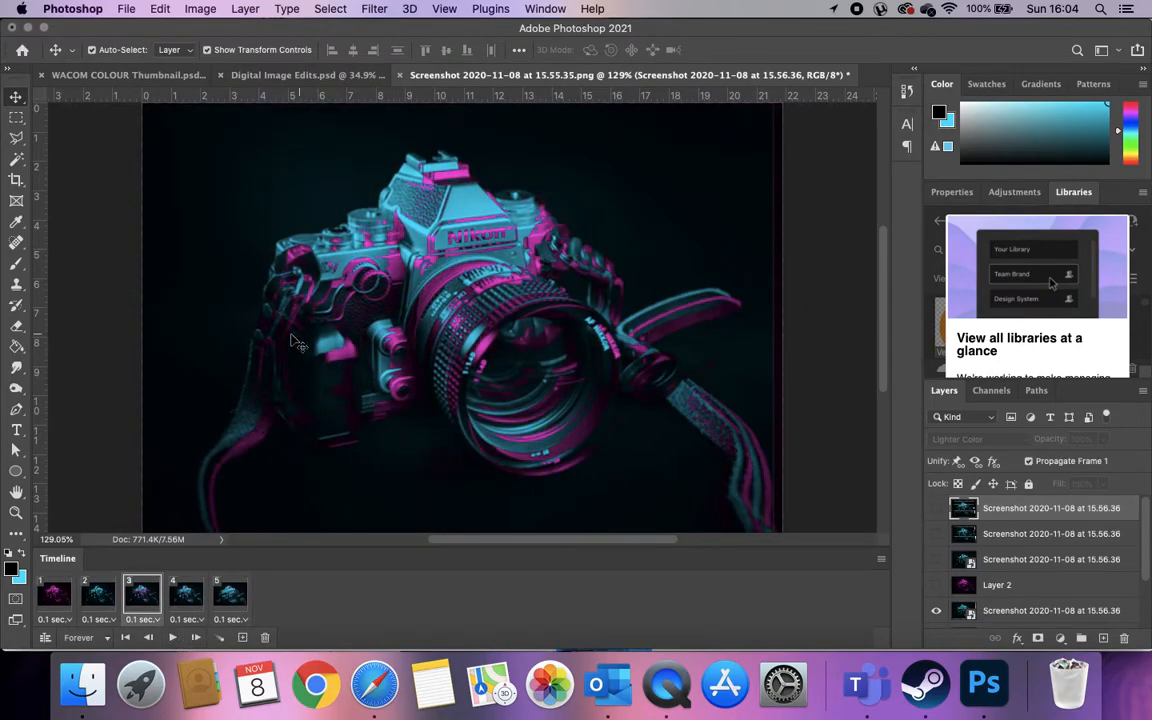
- Add a sixth animation frame and a new layer holding the text GLITCH in a text box across the camera
click(242, 637)
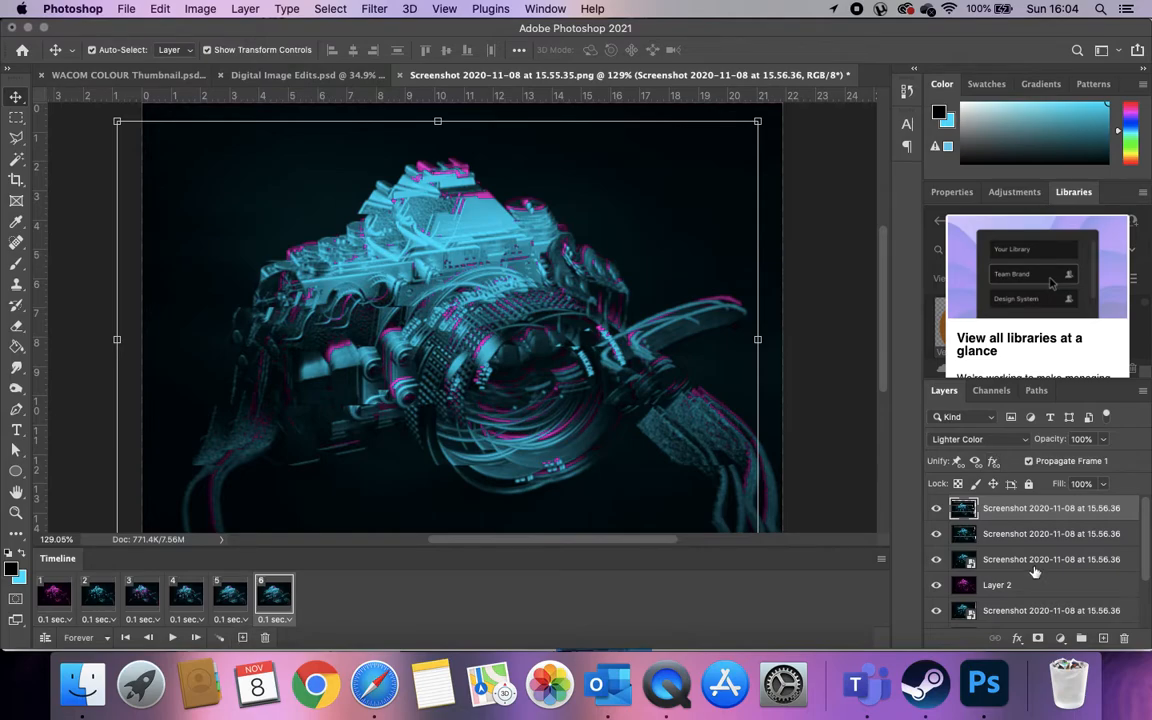
click(1103, 638)
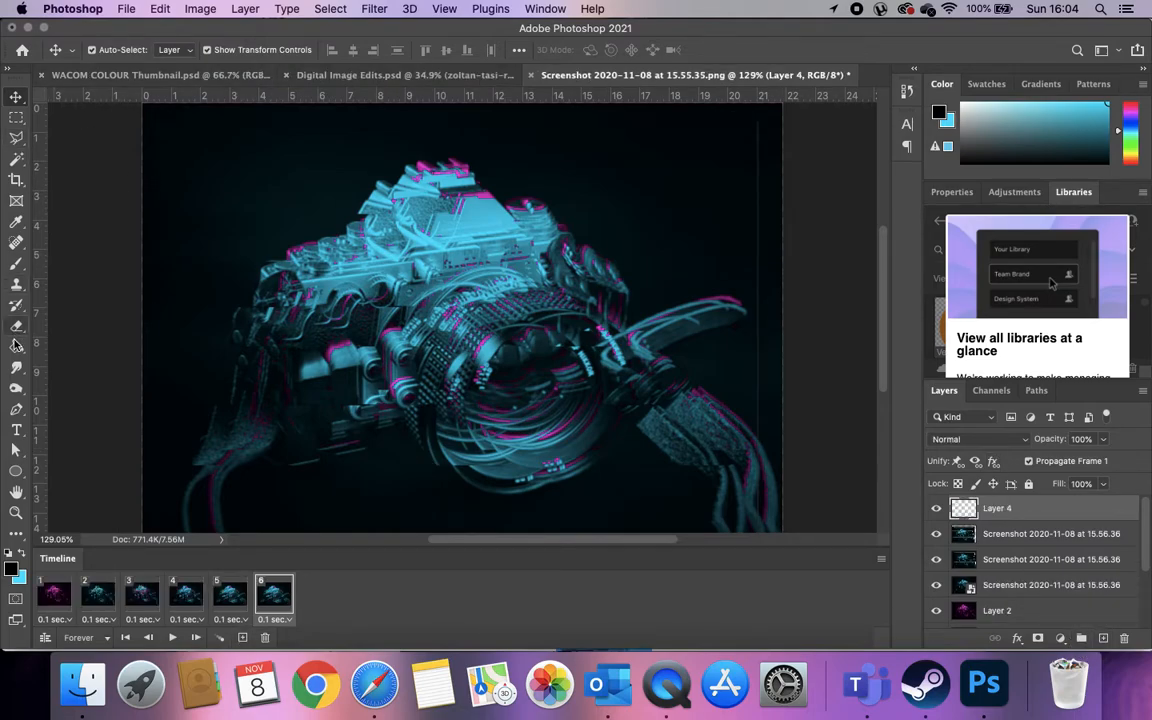
click(16, 430)
drag(251, 219, 680, 414)
key(BackSpace)
text(GLITCH)
- Set the GLITCH text's font size to 60 pt and commit the text
drag(281, 224, 216, 221)
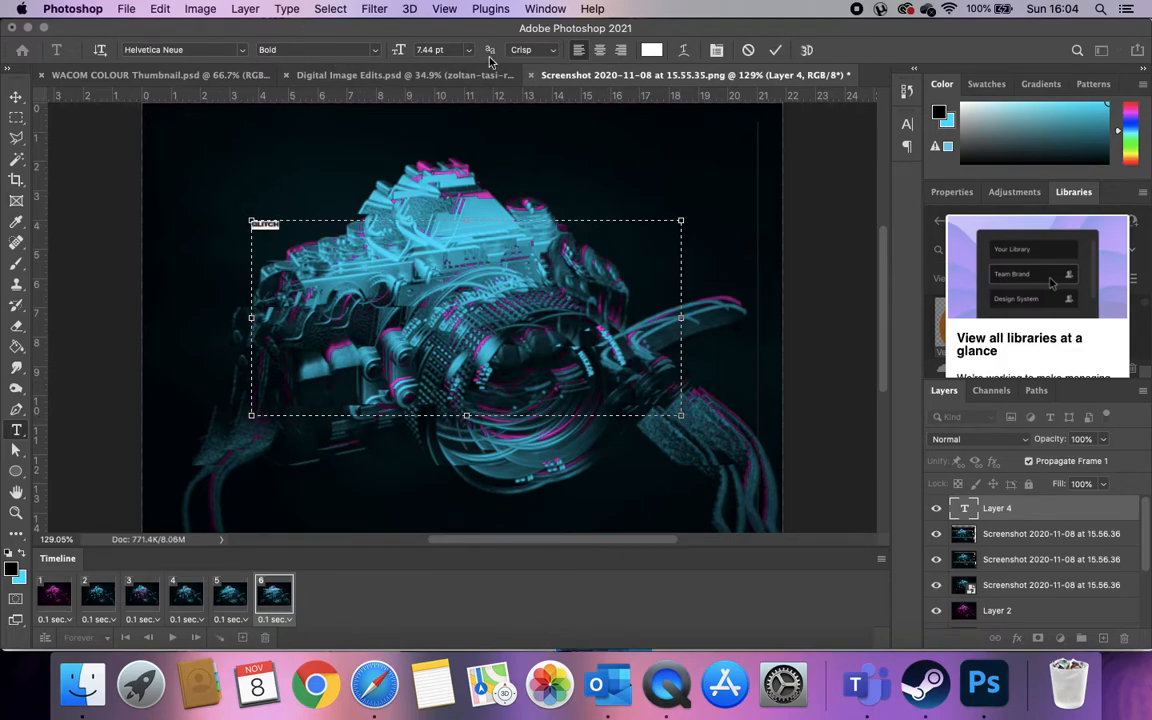
click(420, 48)
click(443, 242)
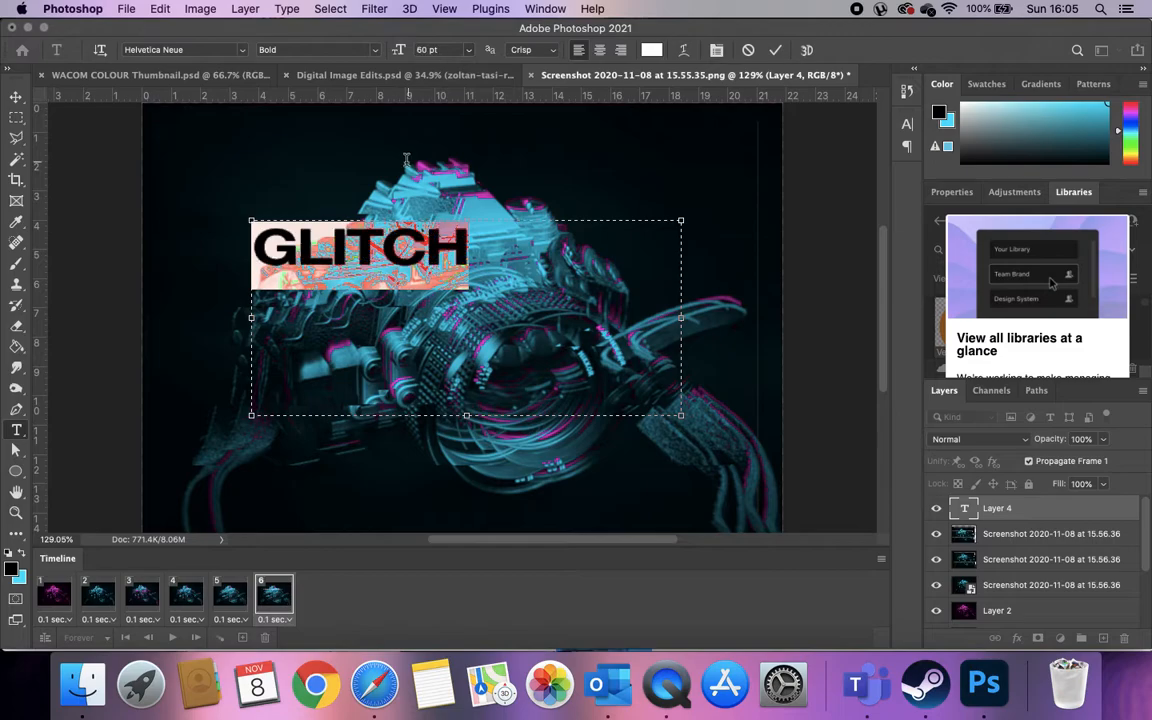
click(776, 49)
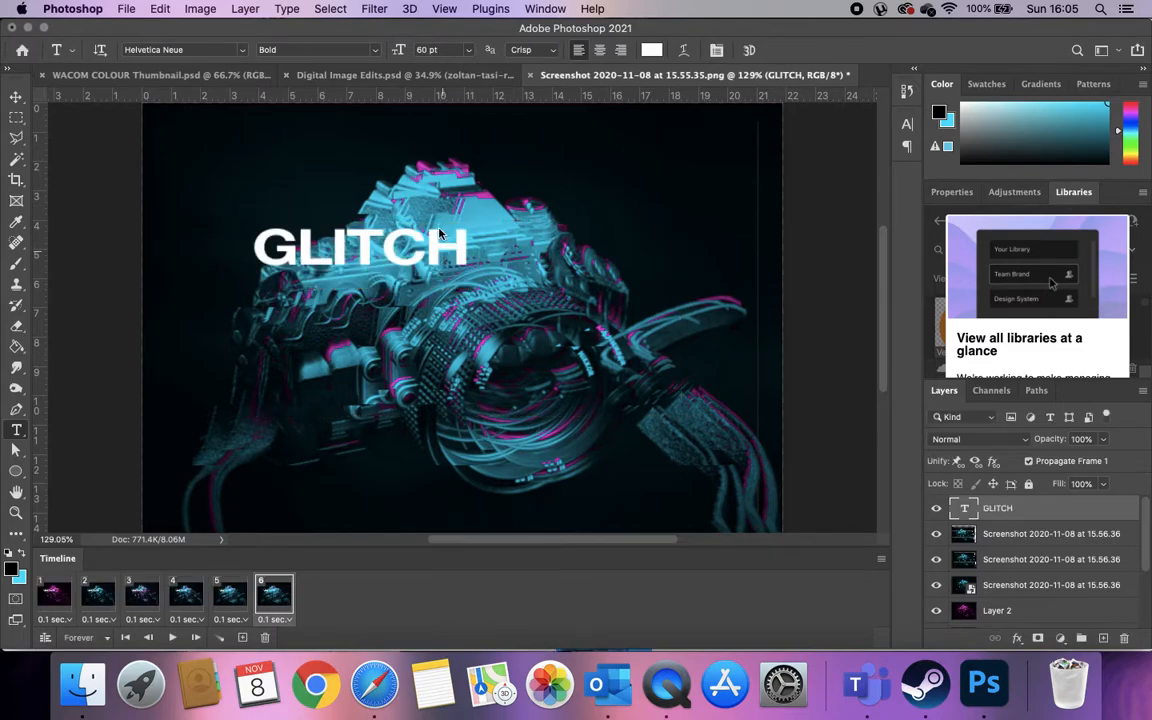
- Shrink the text box to fit the word GLITCH, and scale the text up to span the camera's width
click(16, 96)
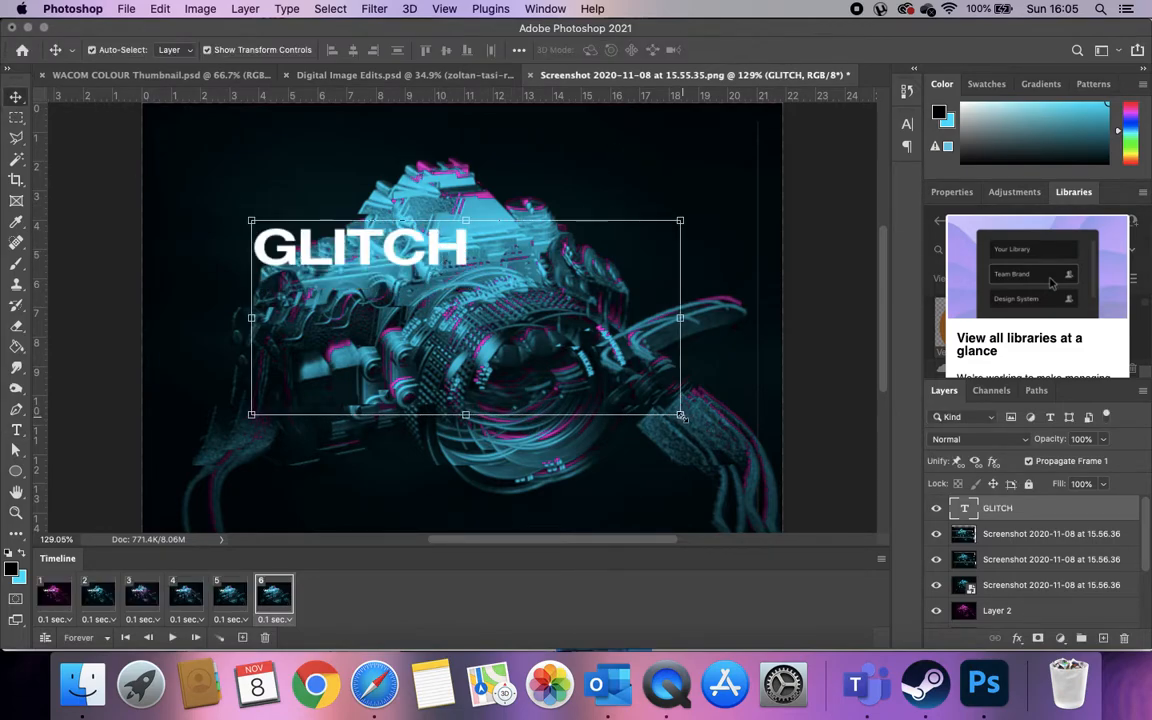
double_click(450, 245)
drag(679, 419, 468, 290)
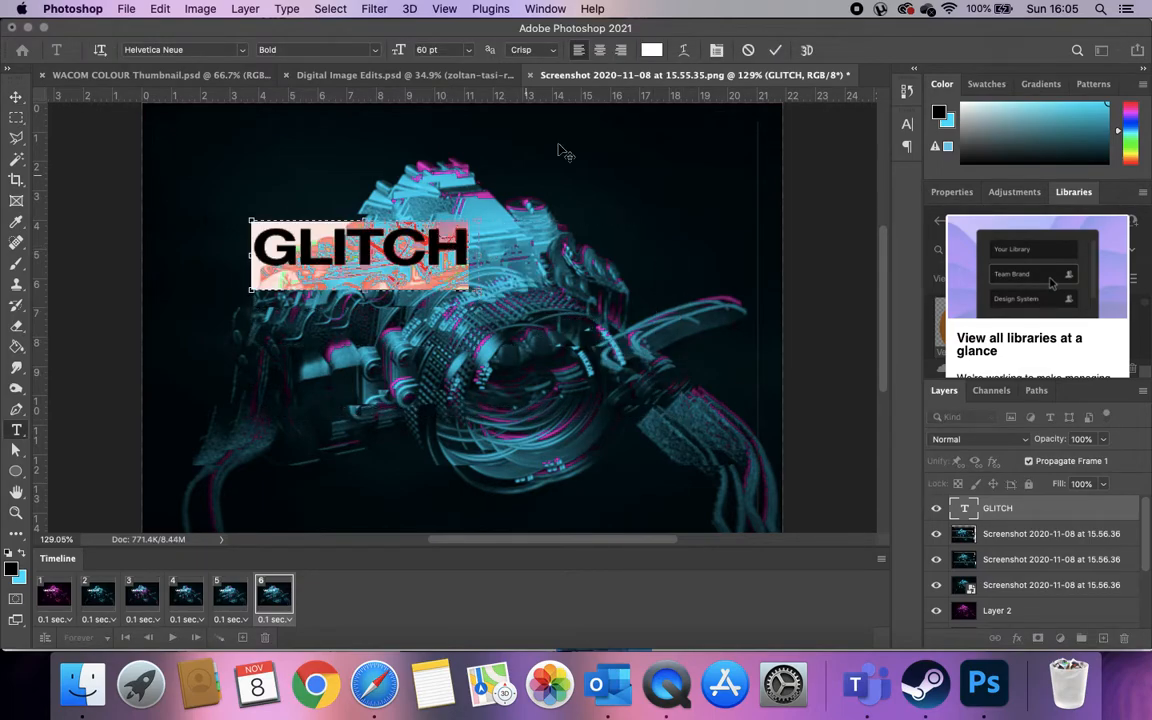
click(777, 50)
drag(469, 291, 690, 354)
key(Return)
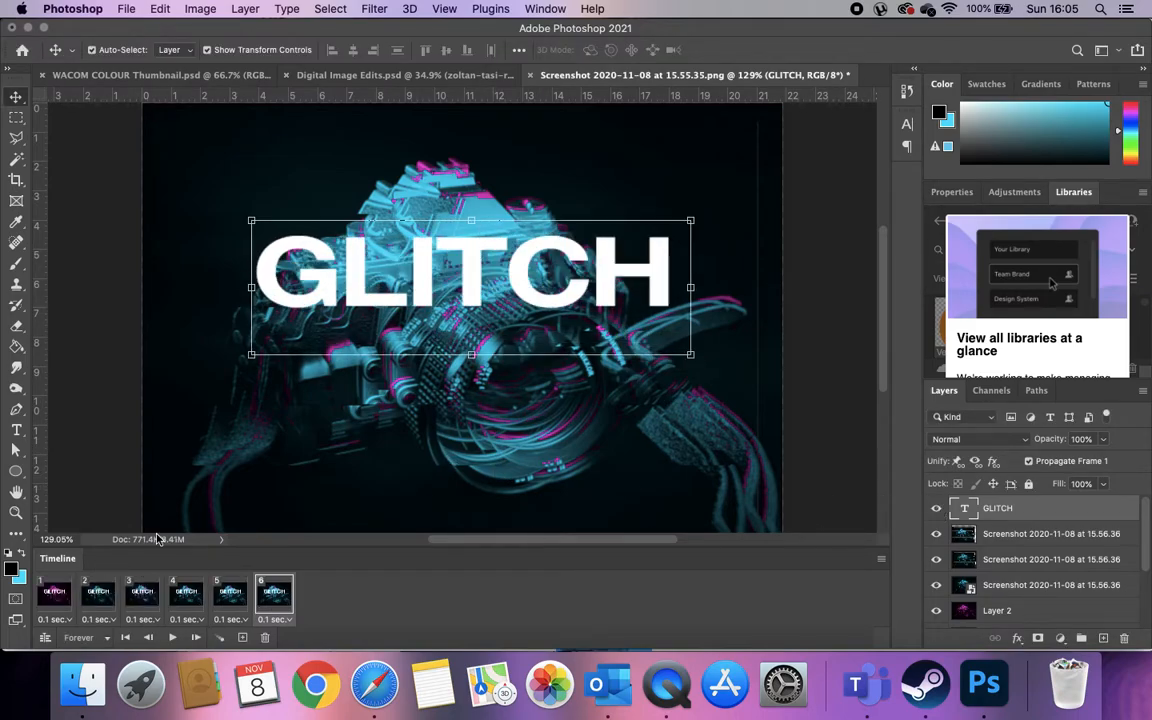
- In frame 1, lower the GLITCH text slightly and hide it, and show it in frame 2
click(58, 592)
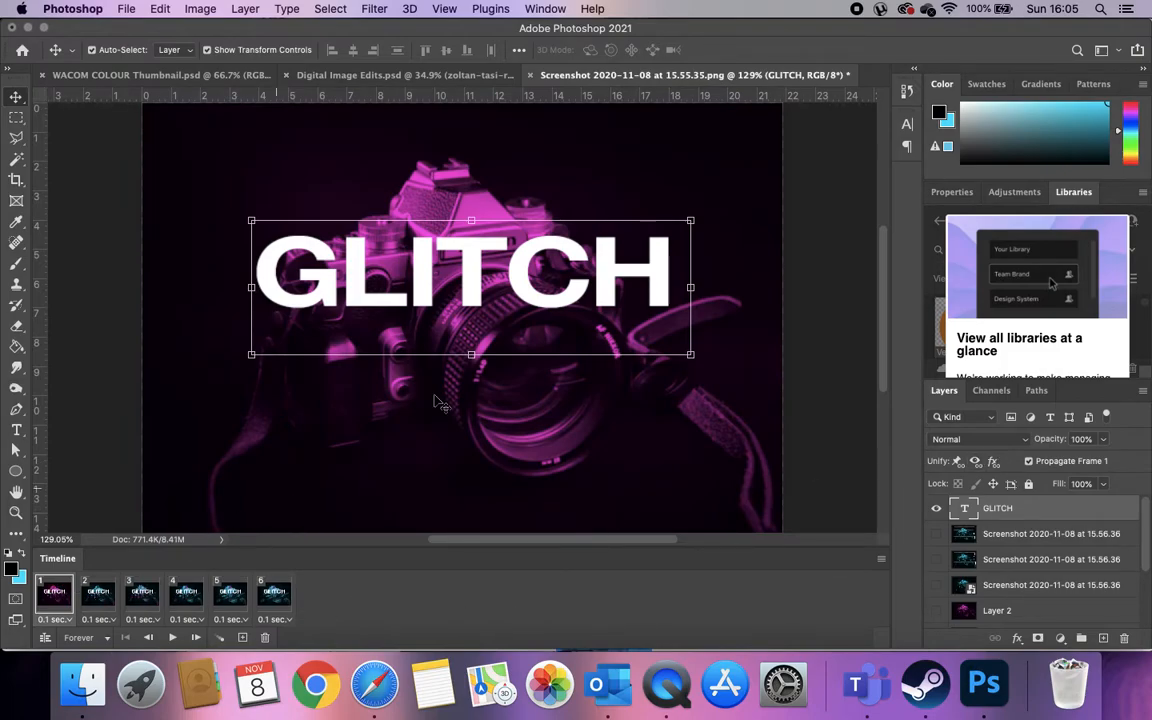
drag(508, 272, 565, 313)
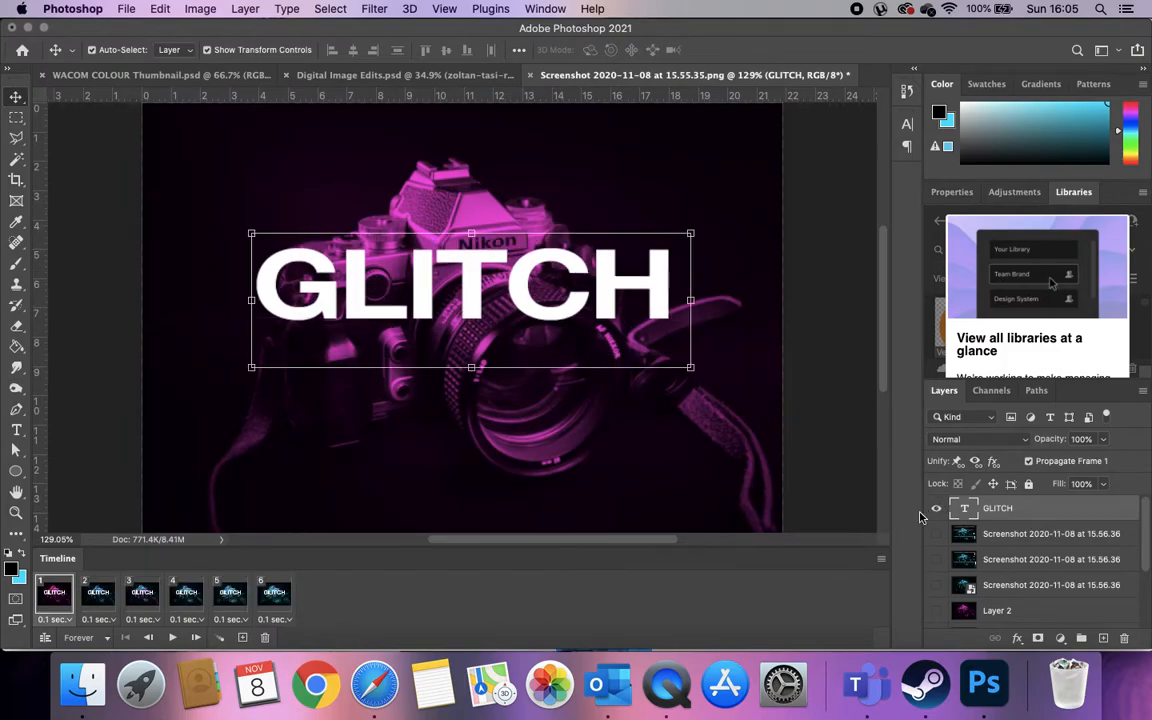
click(93, 596)
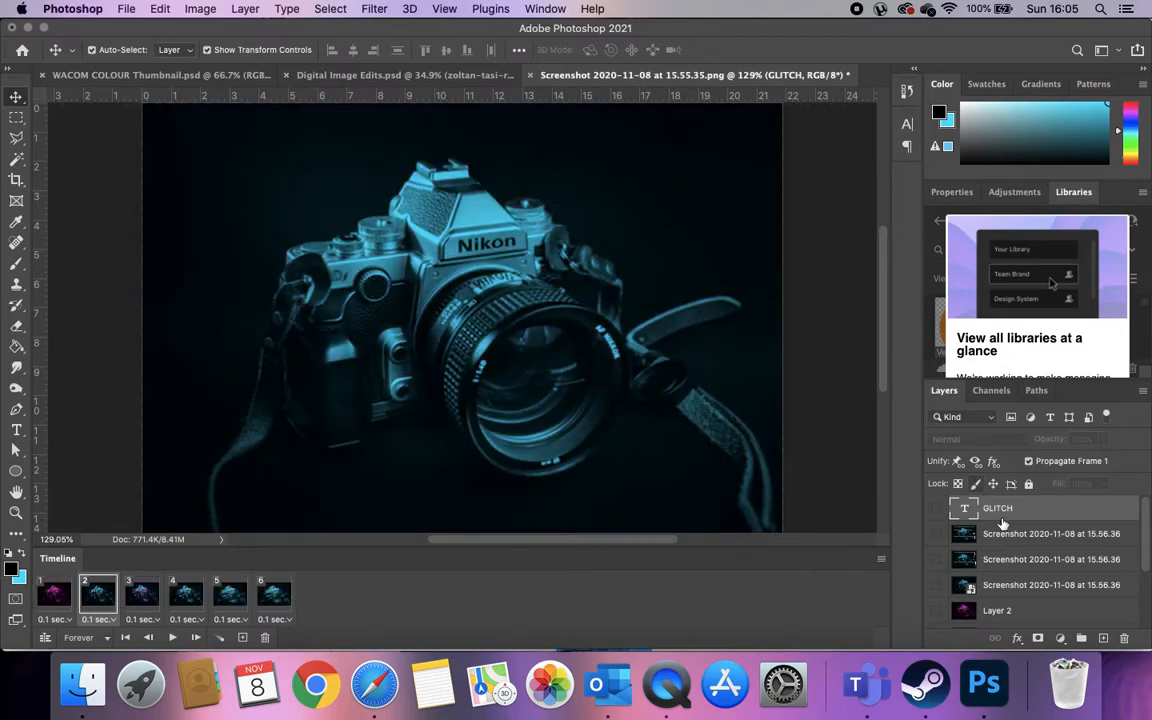
click(937, 508)
- Show the GLITCH text in frame 4 and move it down and slightly to the right
click(156, 600)
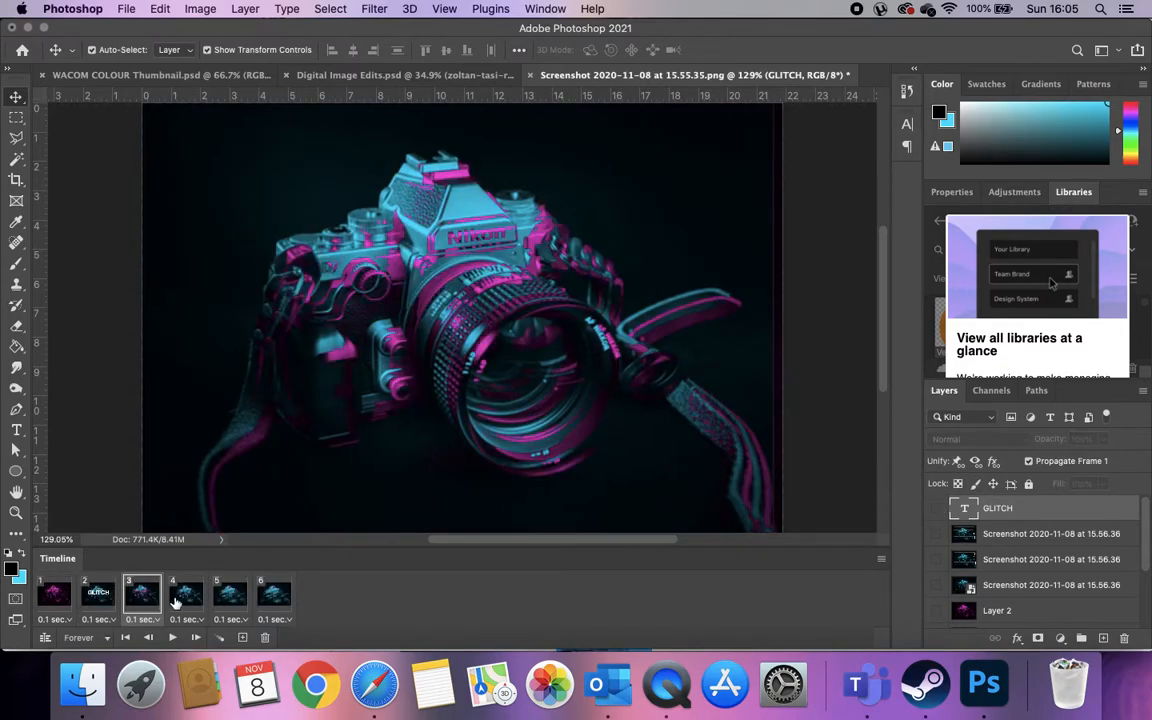
click(193, 605)
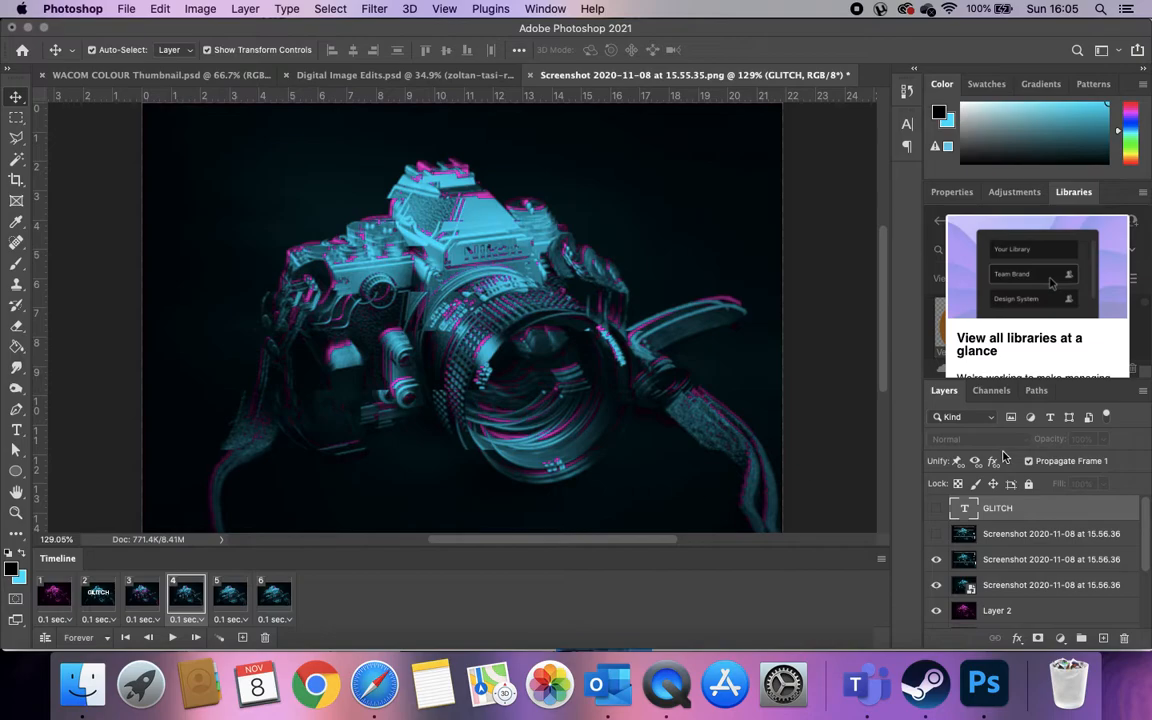
click(937, 509)
drag(477, 303, 508, 346)
- Show the GLITCH text in frame 6, move it up and to the left, and preview the animation
click(231, 606)
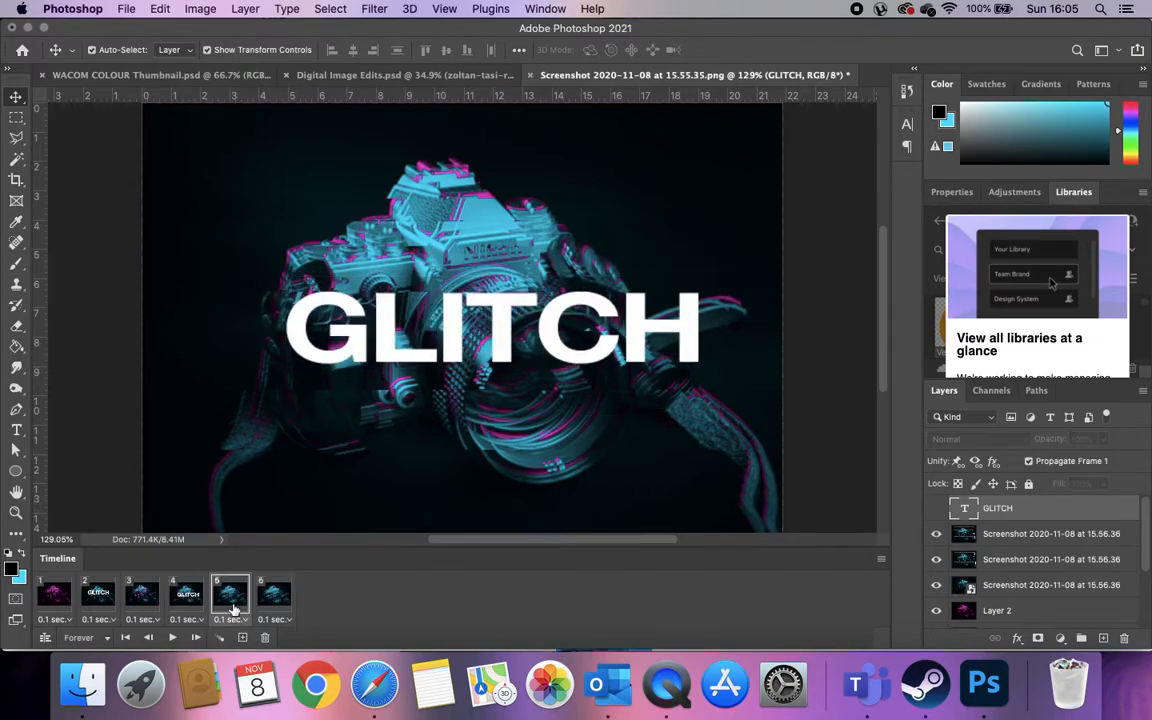
click(262, 604)
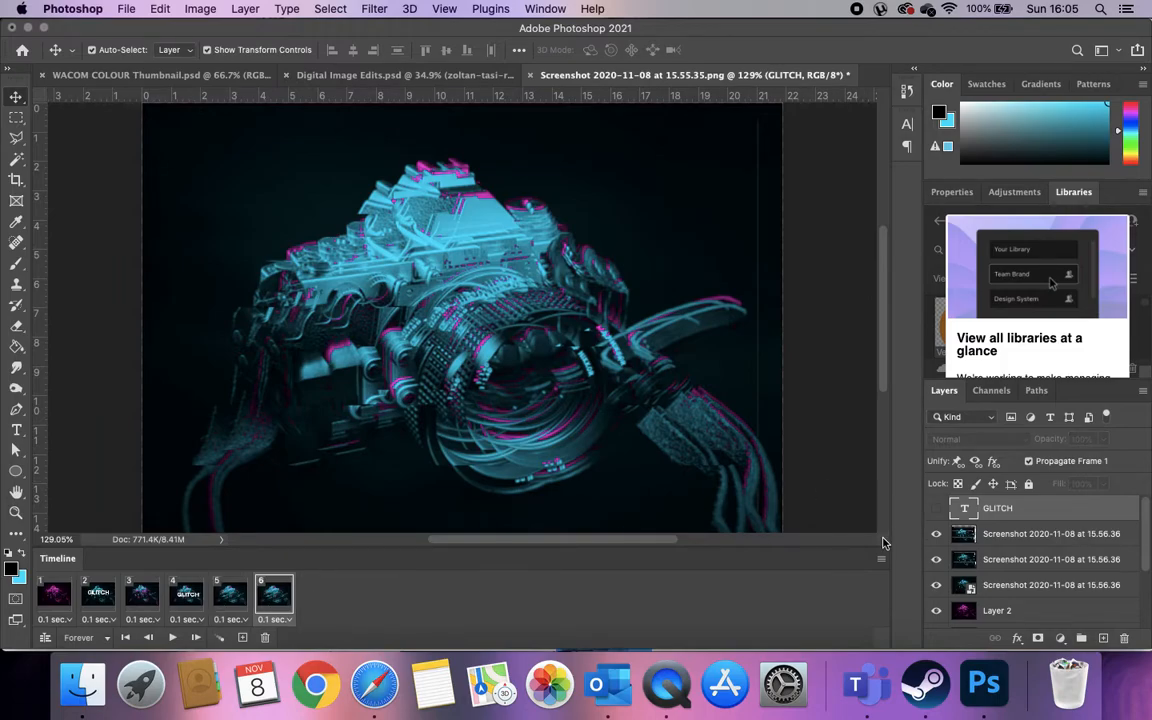
click(937, 509)
drag(492, 278, 450, 228)
click(172, 638)
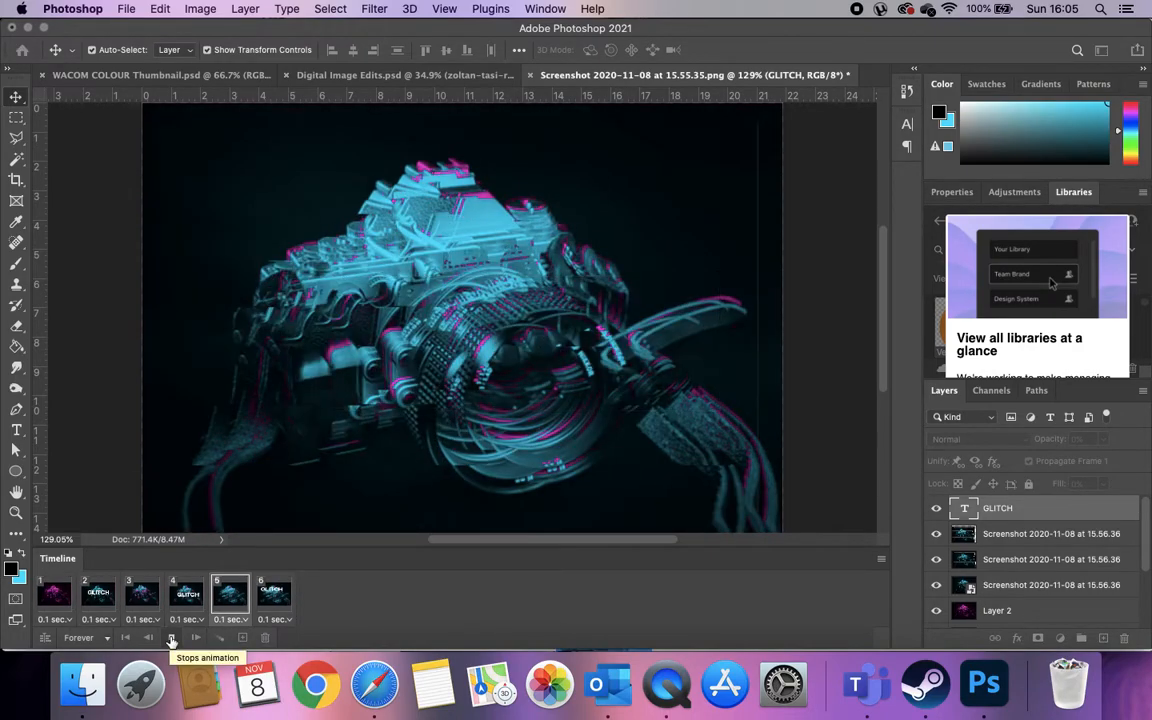
click(172, 638)
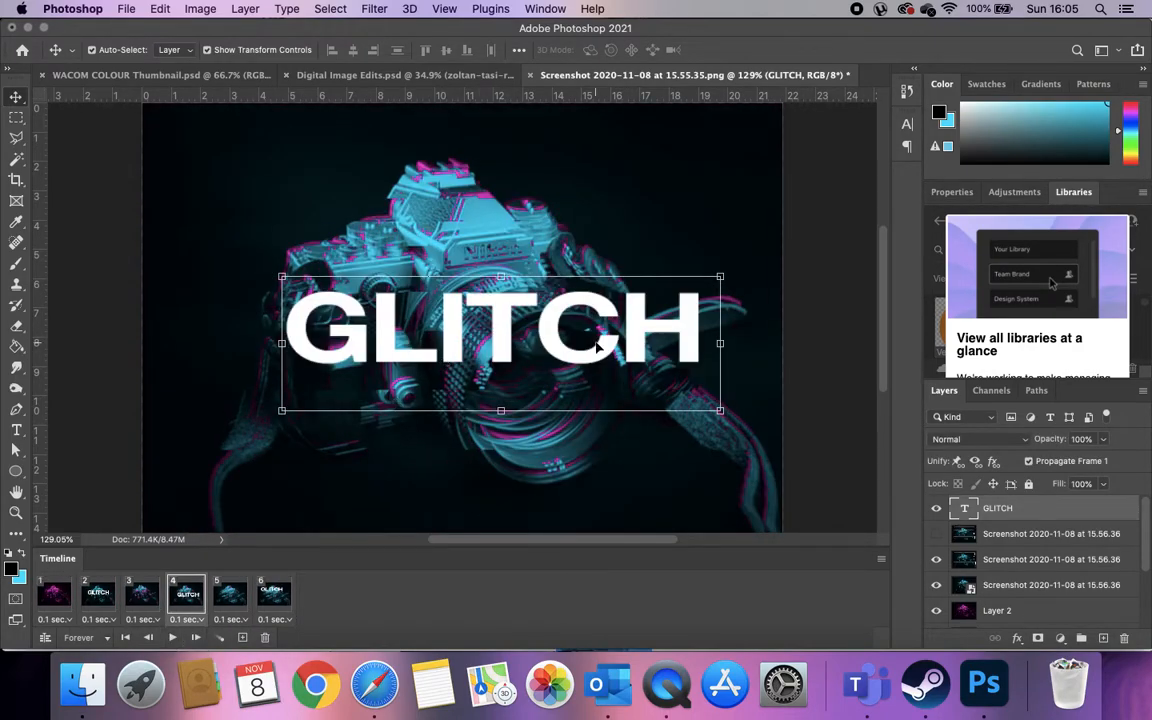
- Try the Soft Light blend mode on the GLITCH text in frame 4
click(958, 441)
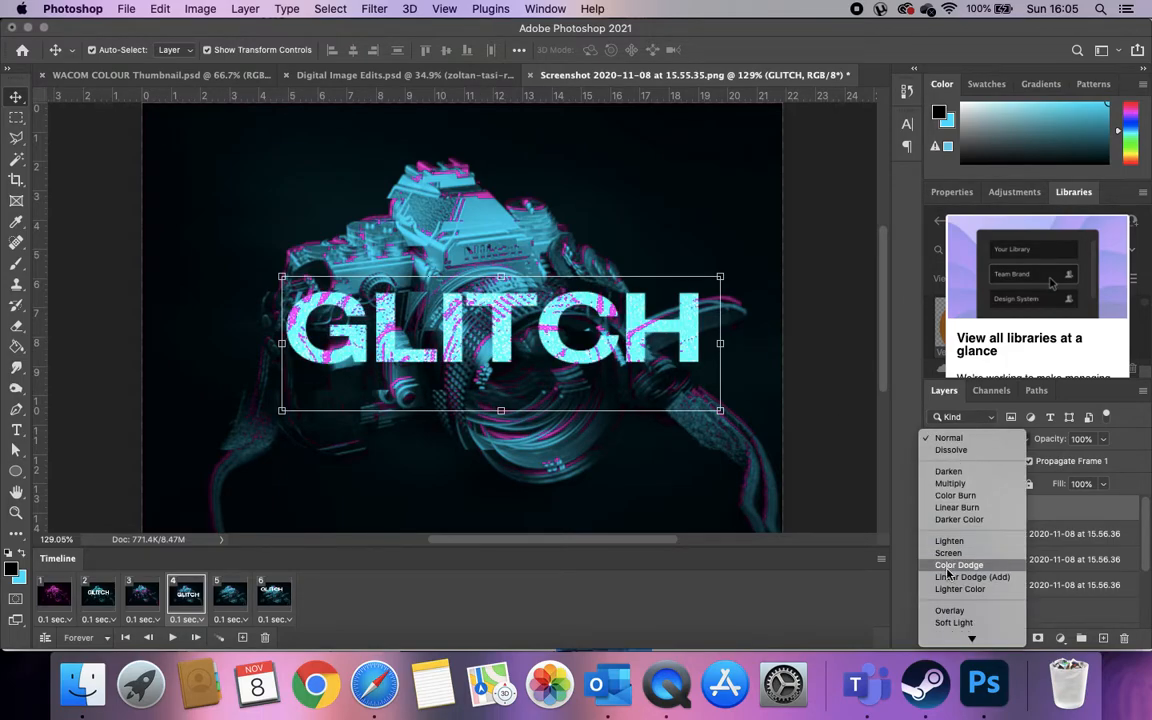
click(952, 622)
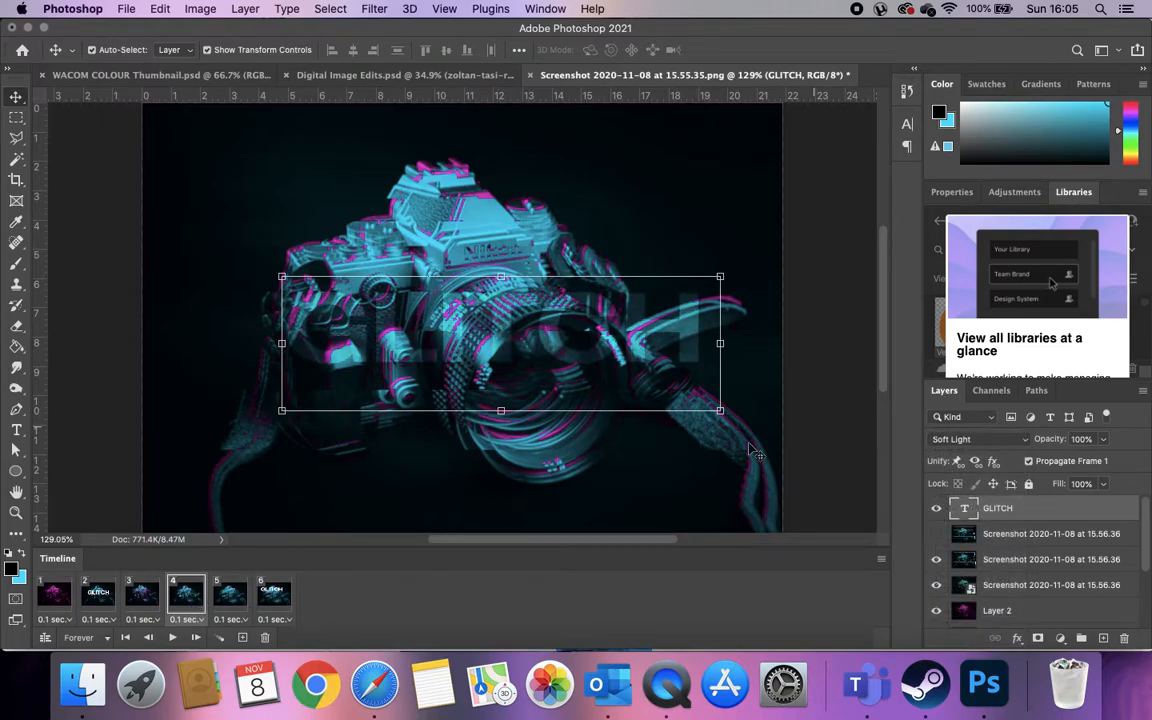
- Show the GLITCH text in frame 5 and set its blend mode to Hue
click(232, 598)
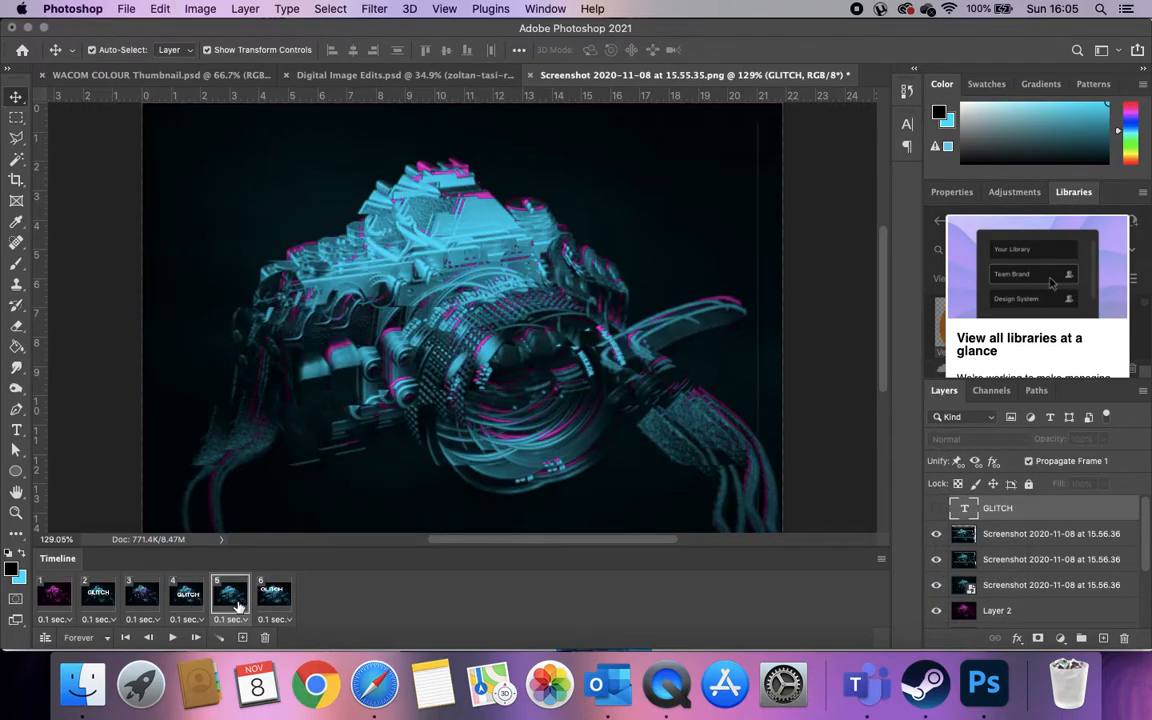
click(936, 509)
click(975, 439)
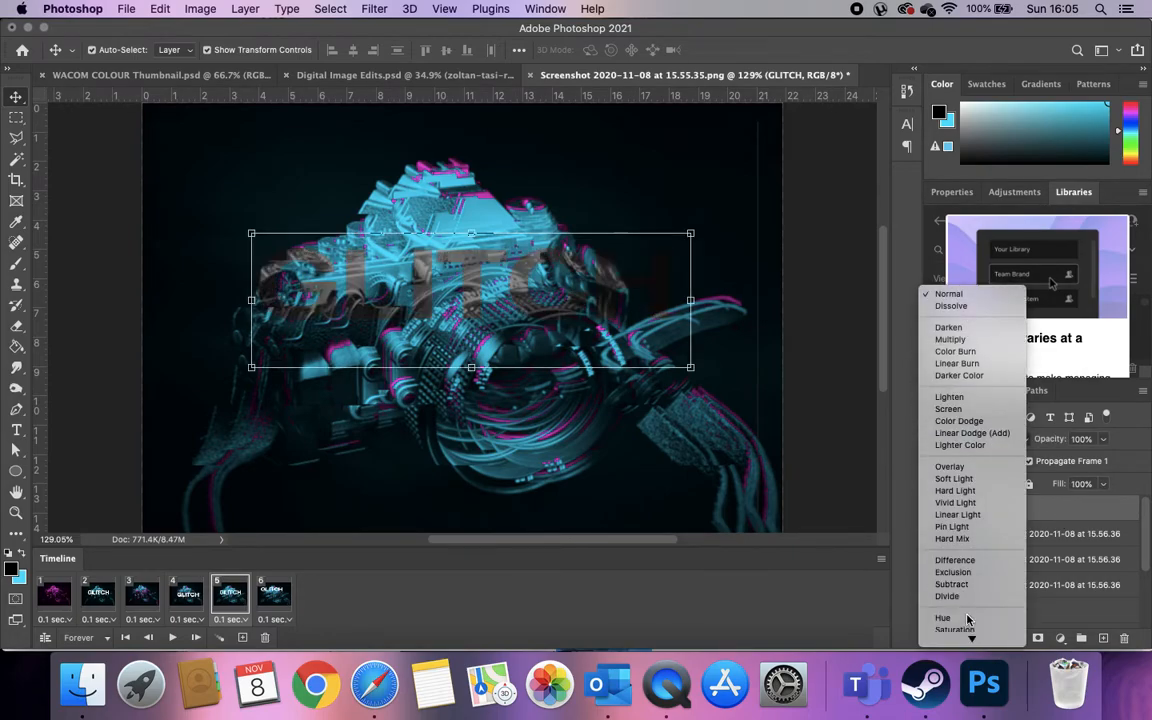
click(968, 621)
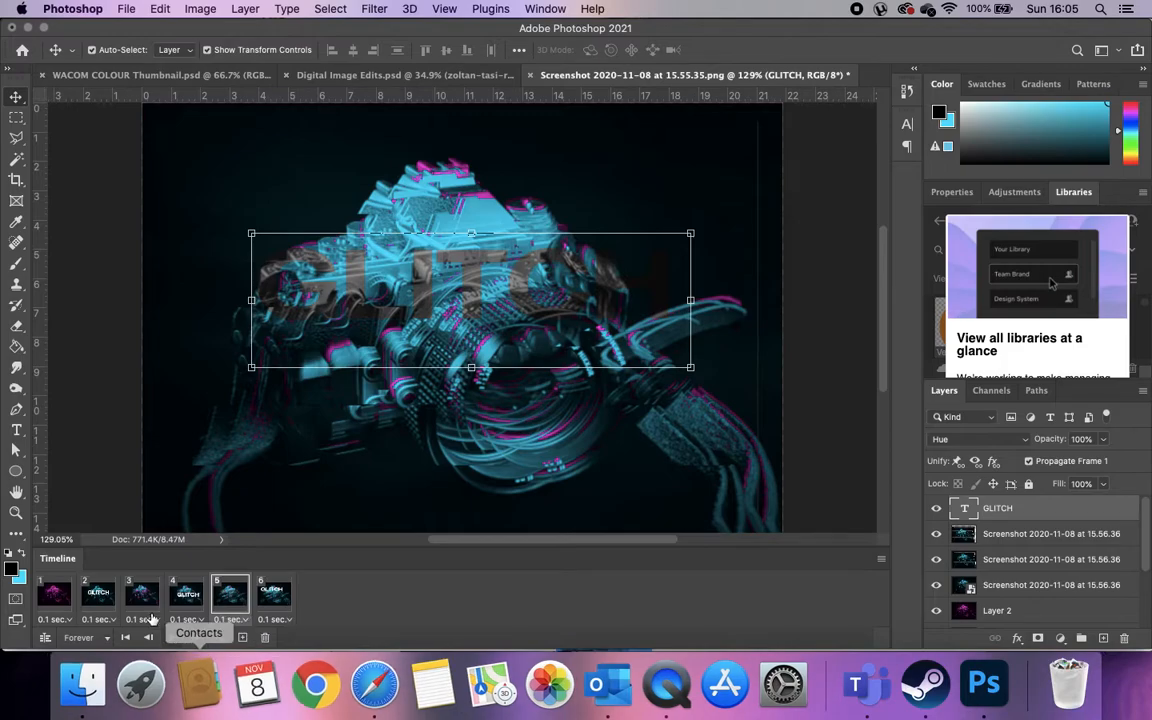
- Show the GLITCH text in frame 1 and move it up to the top of the image
click(53, 596)
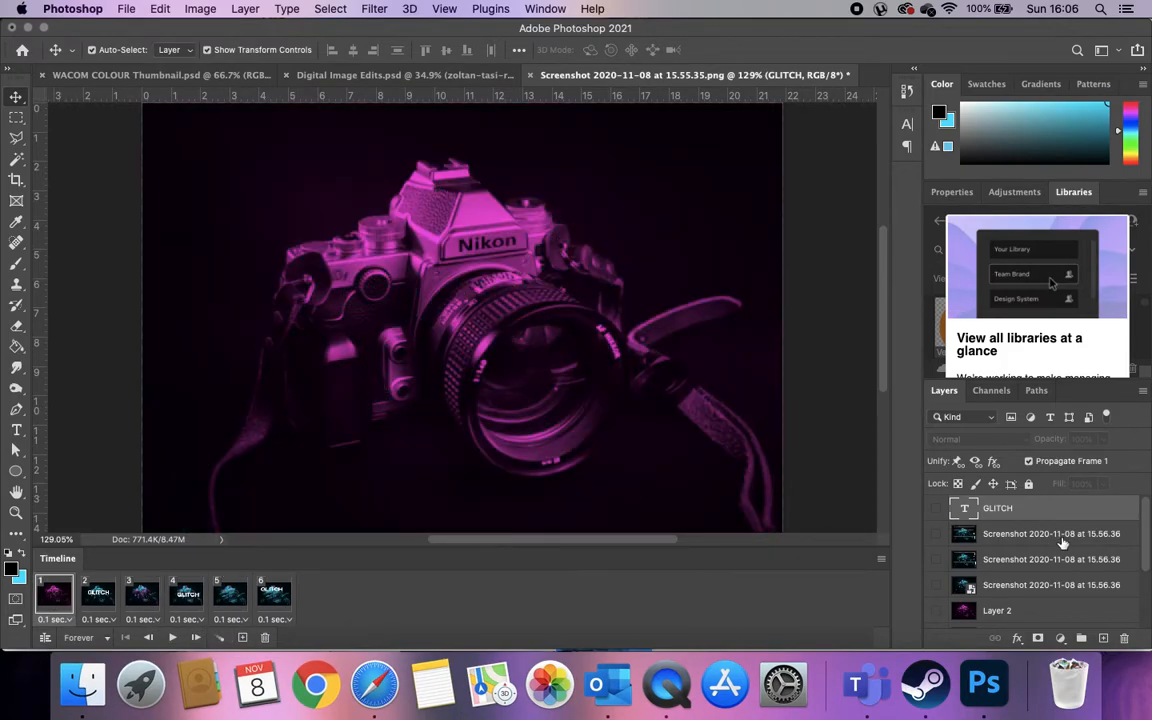
scroll(1063, 541, down, 3)
scroll(941, 515, up, 3)
click(935, 509)
click(935, 509)
click(935, 509)
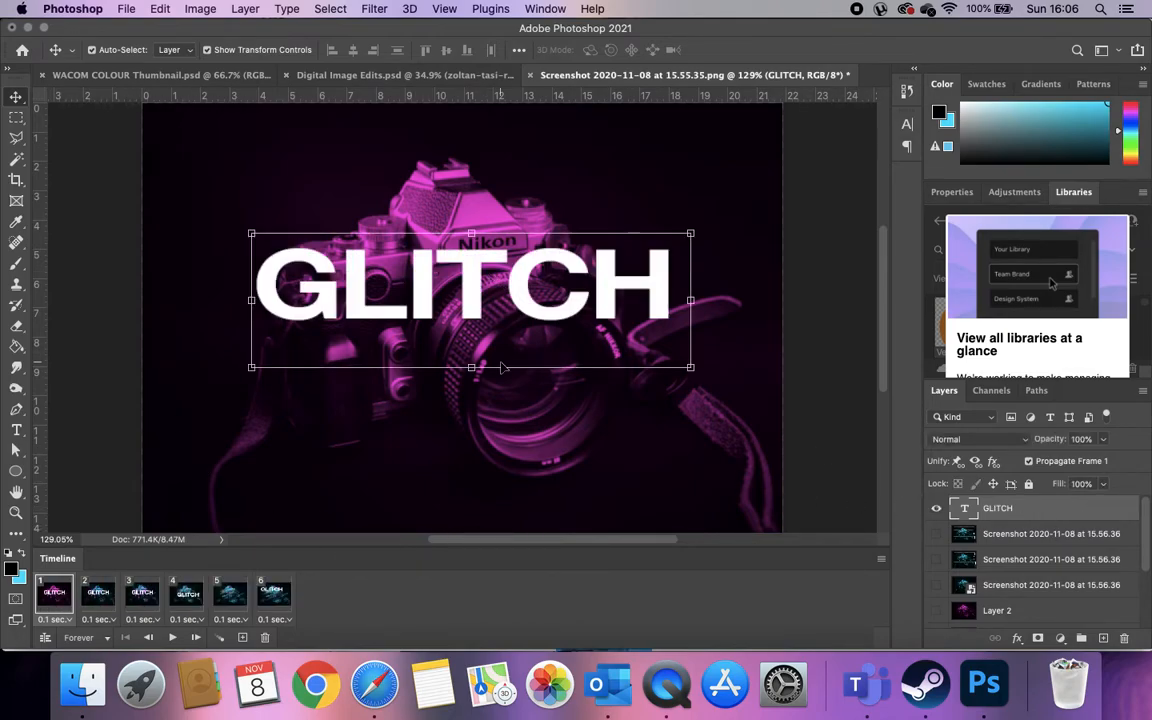
drag(545, 312, 534, 195)
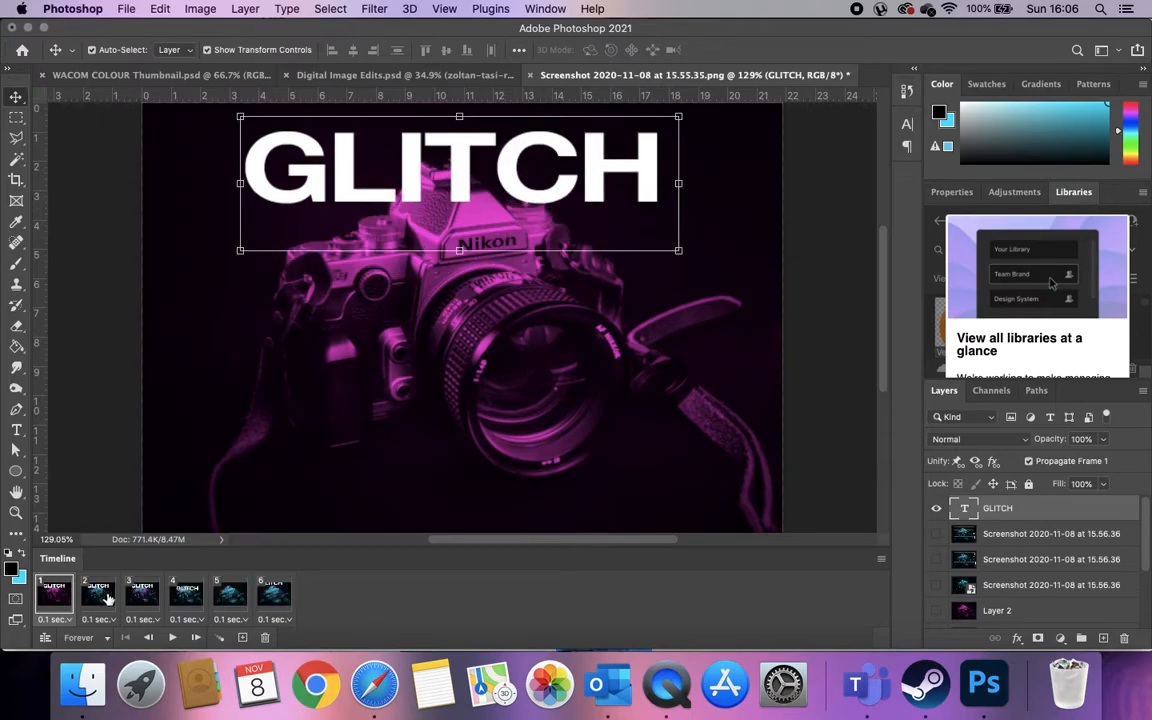
- Move the GLITCH text down in frames 2, 3 and 4, placing it progressively lower in each frame
click(100, 605)
drag(549, 197, 552, 249)
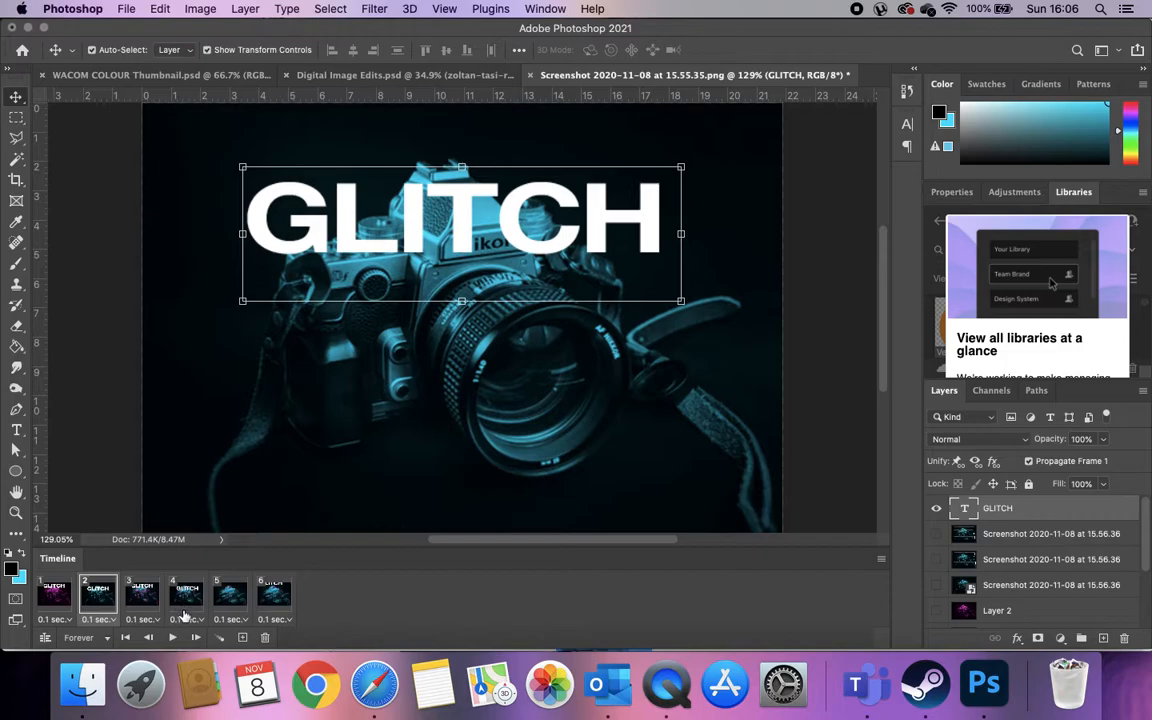
click(142, 594)
drag(463, 197, 465, 250)
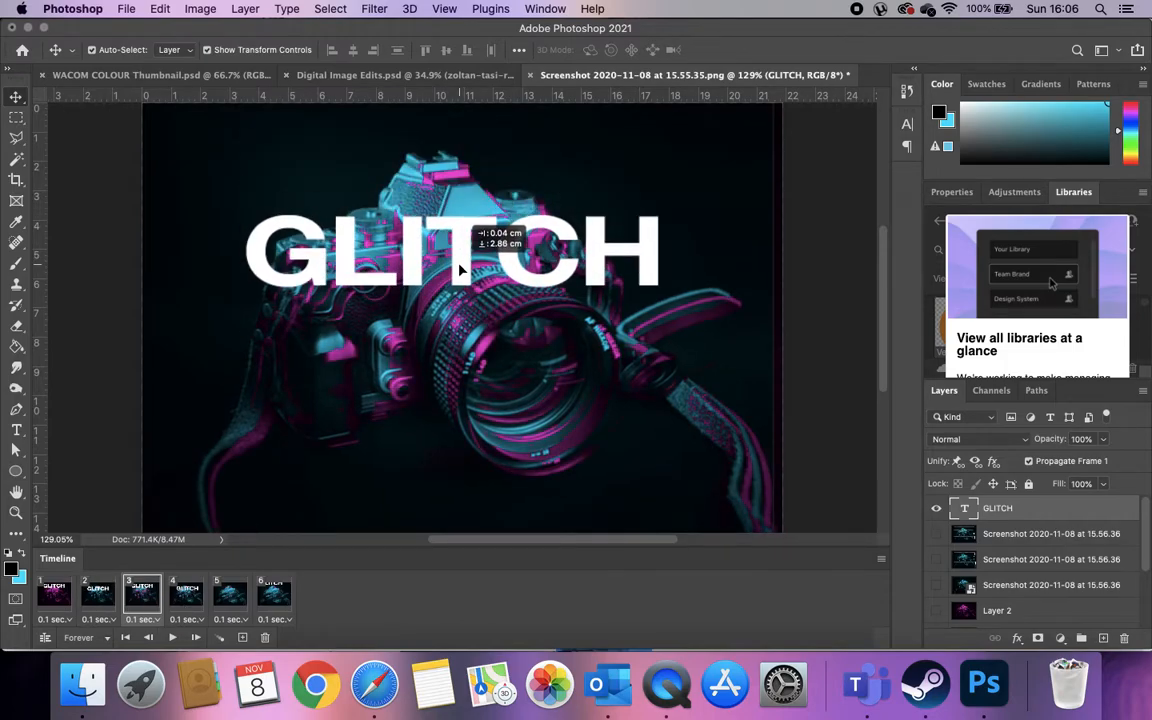
click(188, 594)
drag(488, 221, 478, 311)
- In frame 5, set the GLITCH text's blend mode to Normal and move it down over the lens
click(230, 594)
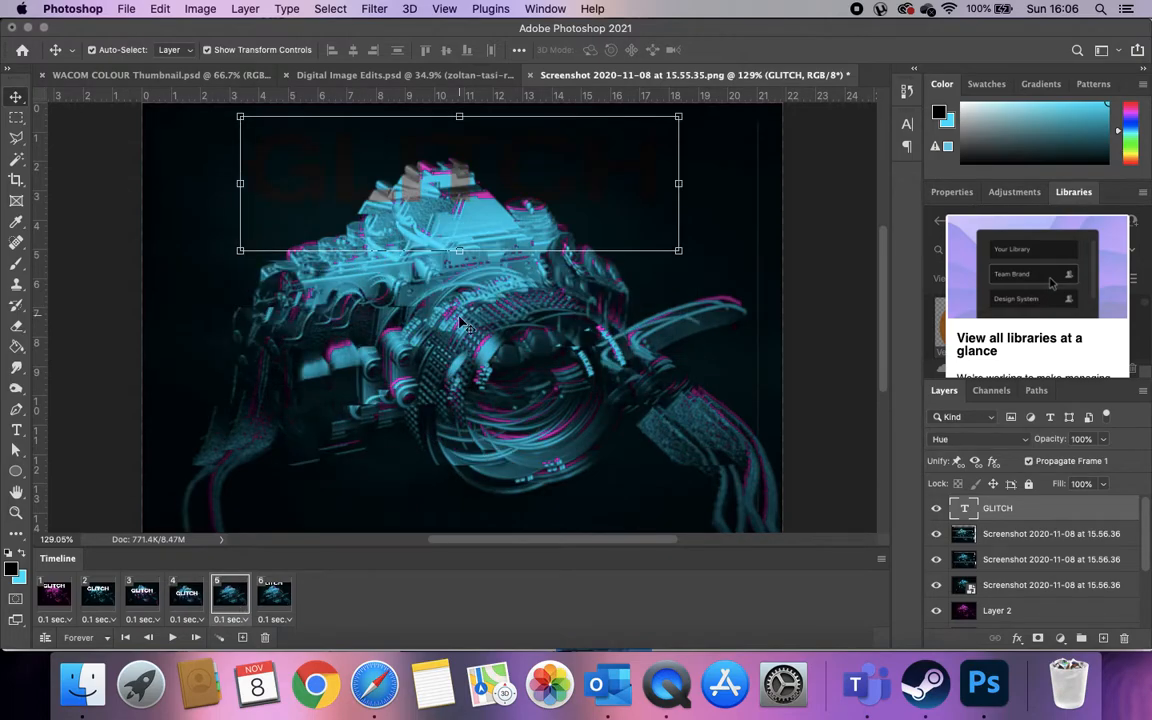
click(986, 446)
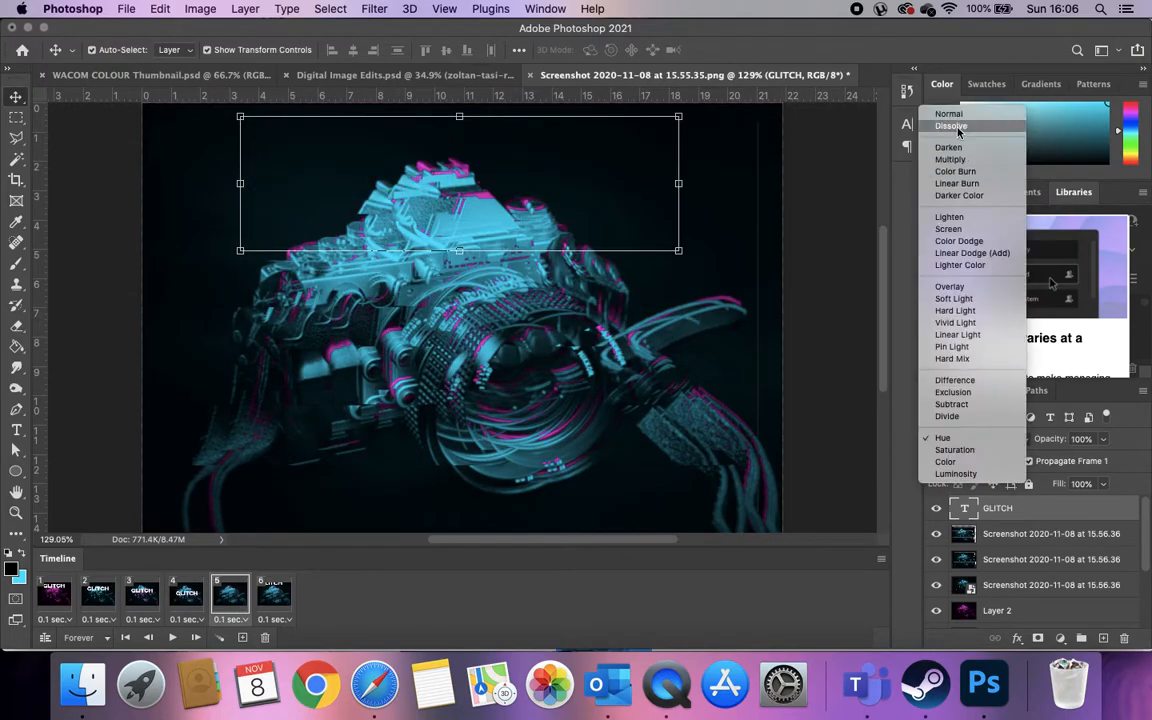
click(862, 114)
drag(537, 203, 546, 380)
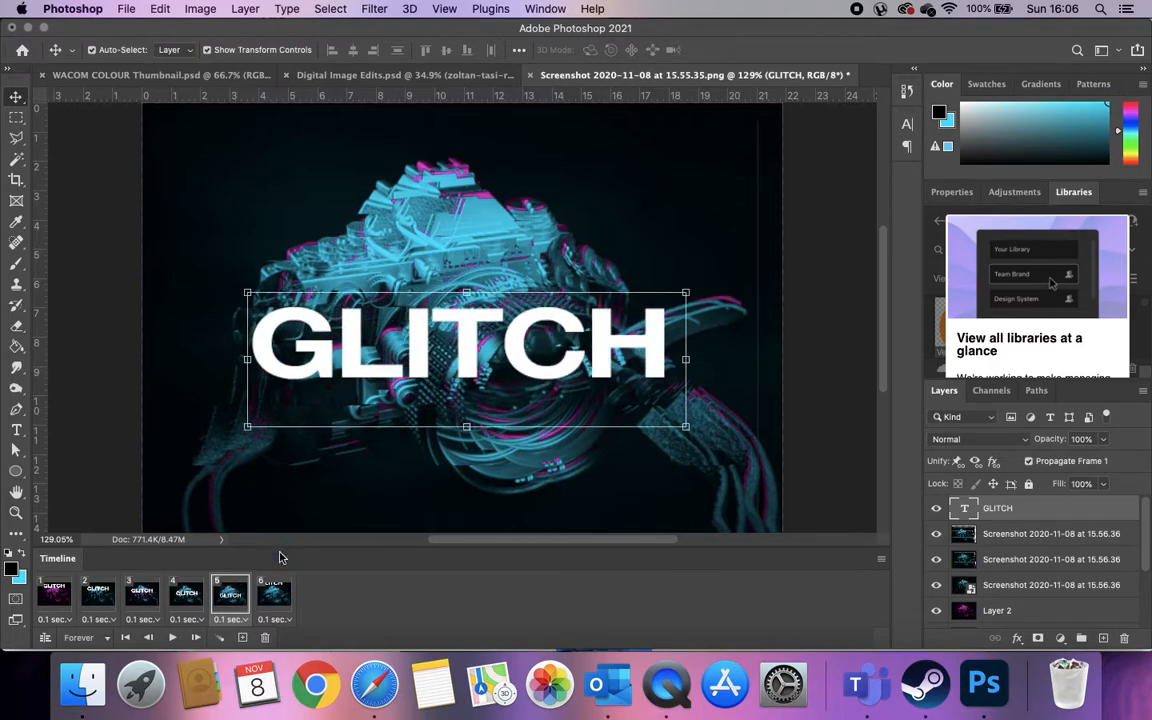
- Move the GLITCH text in frame 6 down to the lower part of the camera and preview the animation
click(274, 594)
drag(428, 133, 458, 423)
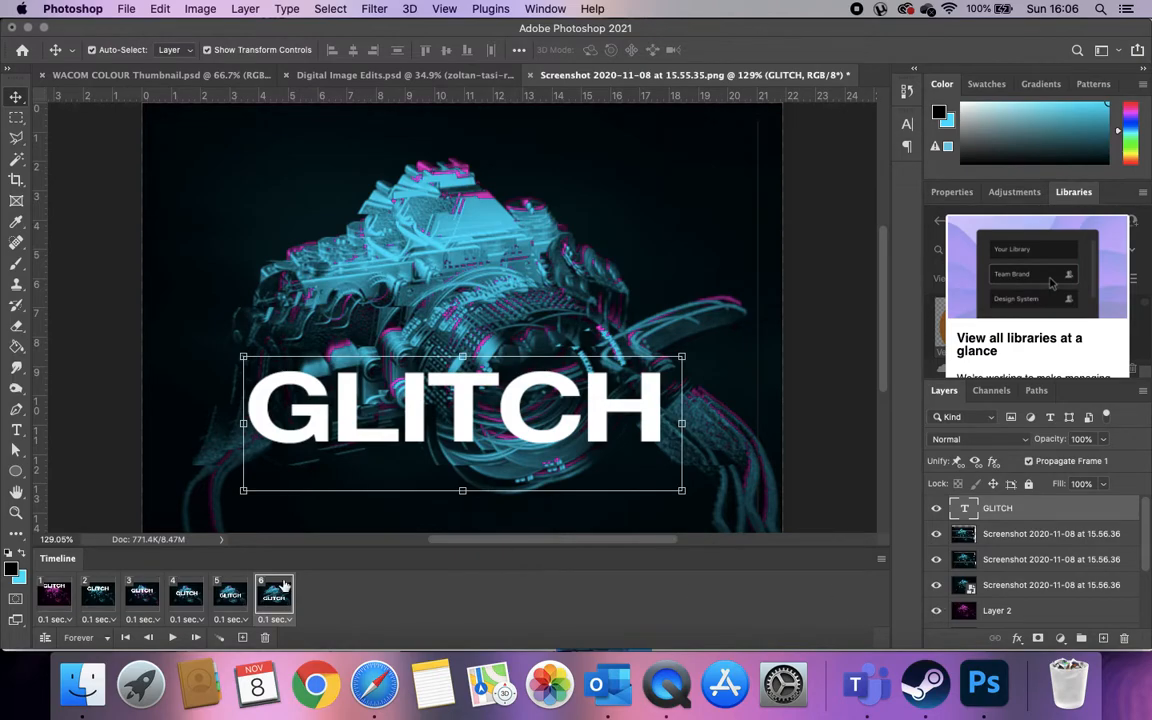
click(172, 637)
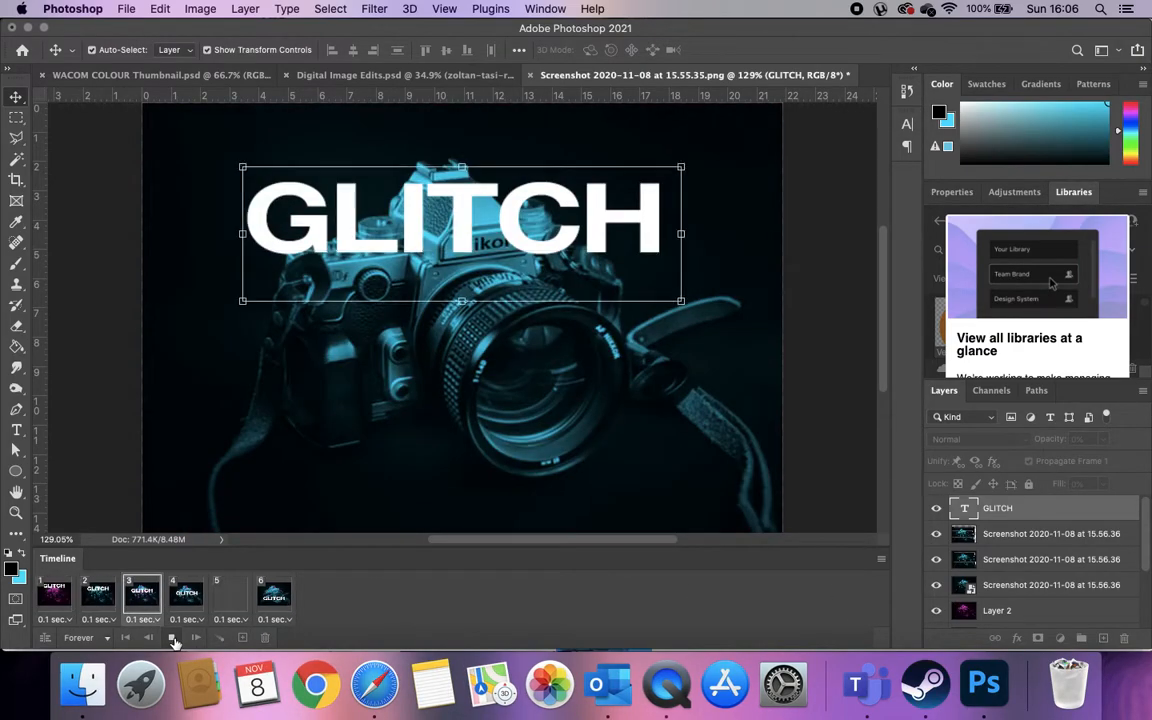
click(172, 637)
- Try stacking two more GLITCH text copies below the original in frame 3, and show only the topmost GLITCH layer in frame 1
drag(470, 262, 544, 358)
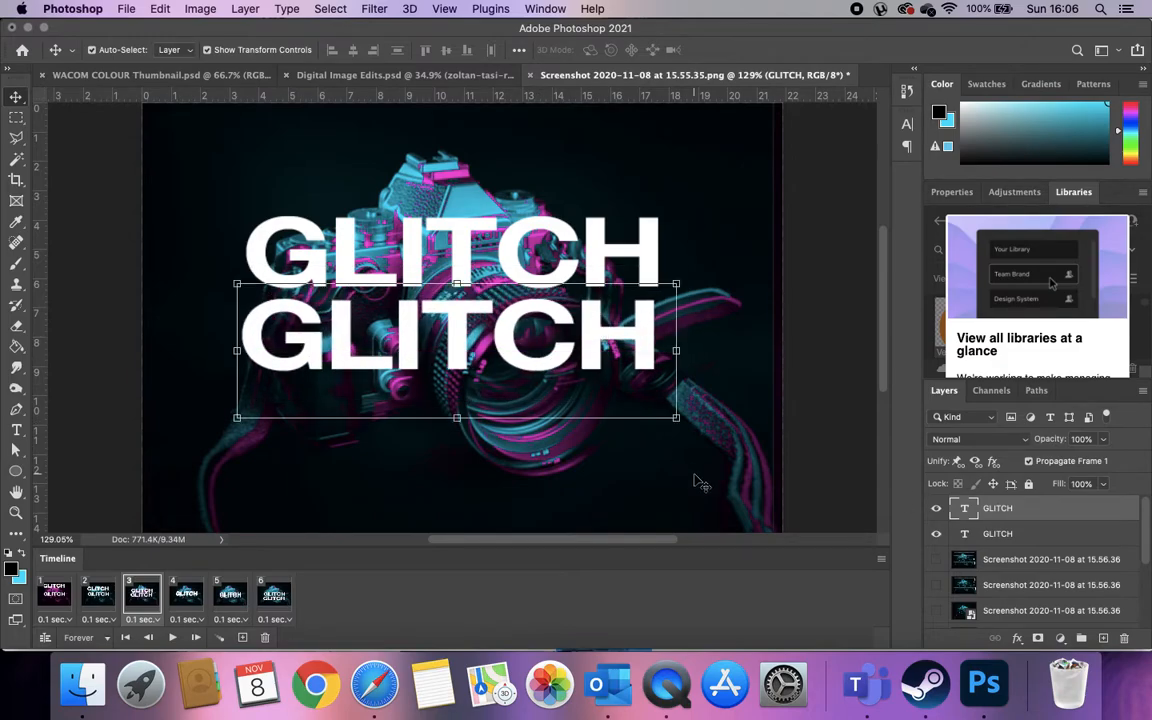
drag(485, 325, 470, 420)
click(60, 604)
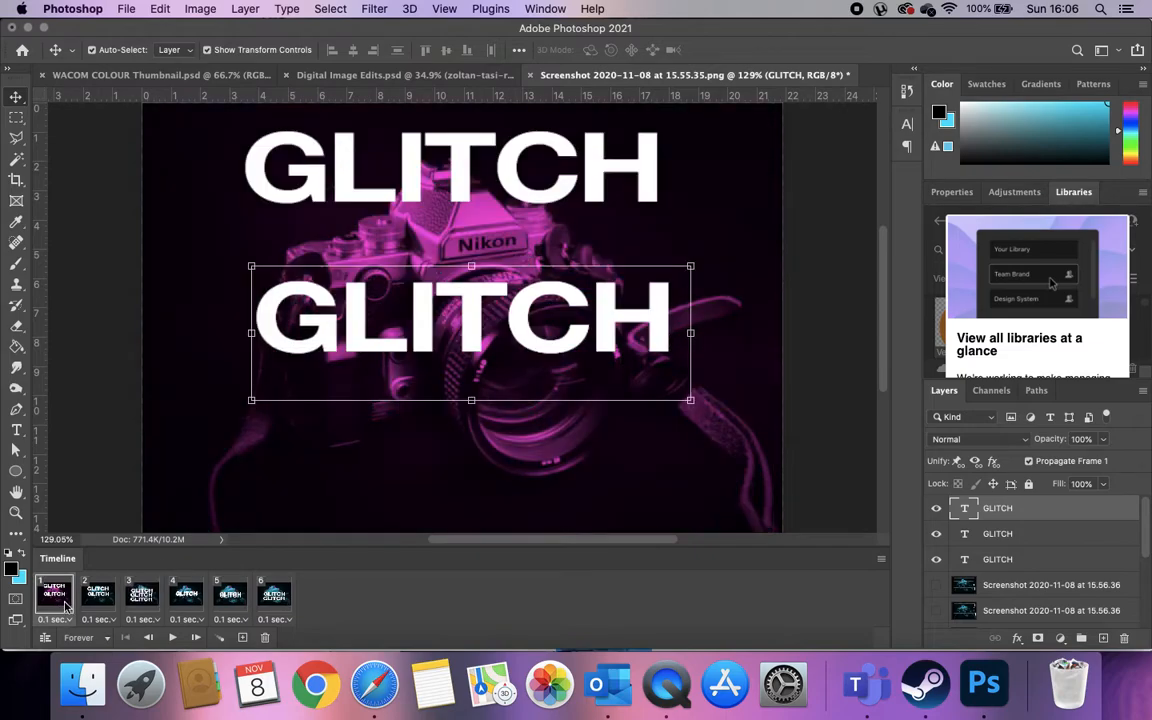
click(937, 512)
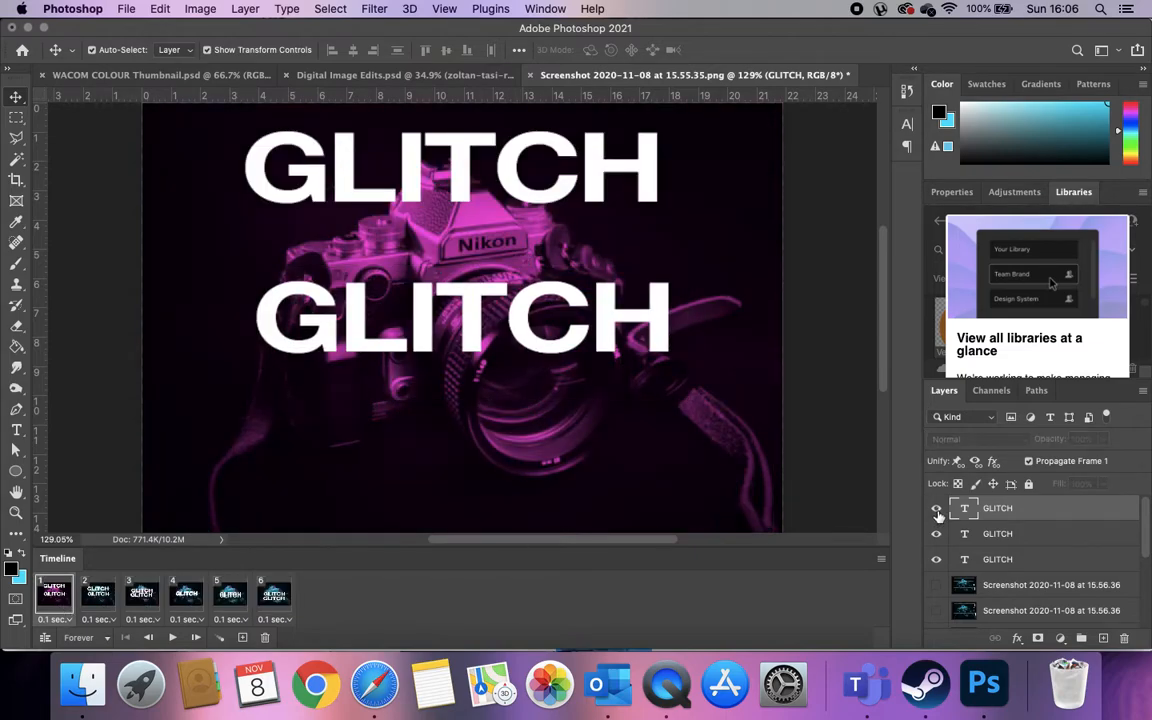
click(937, 509)
click(937, 534)
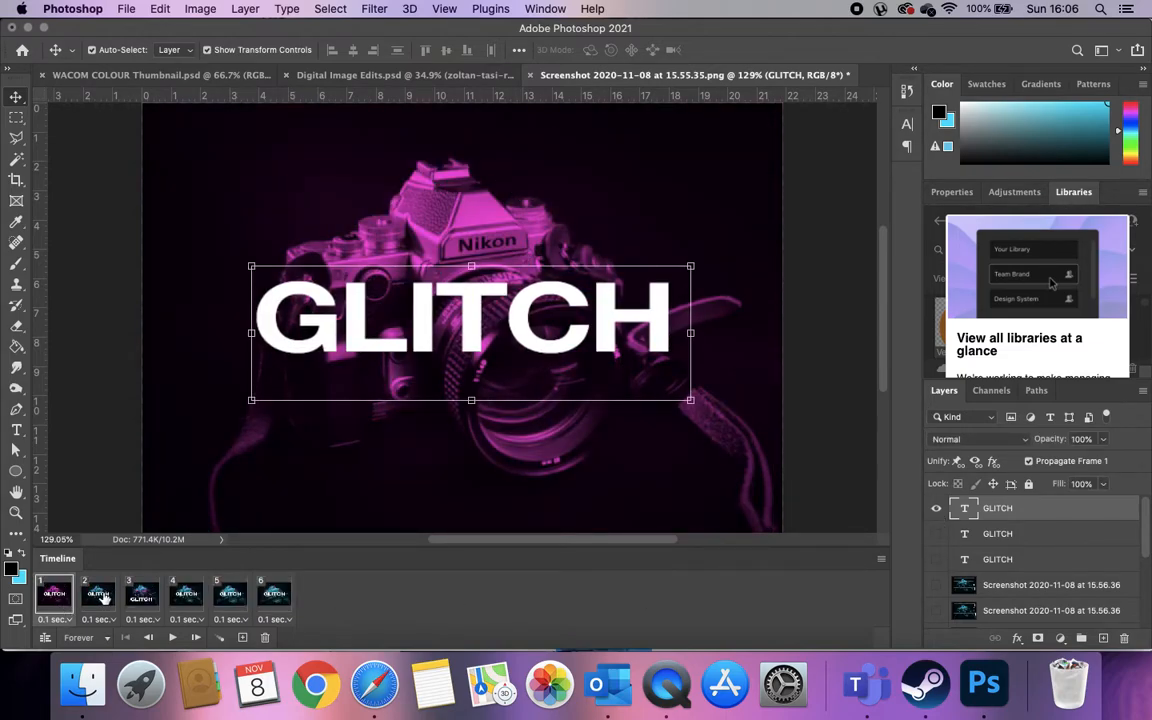
- Try switching the visibility of the individual GLITCH text copies in frames 2, 3 and 4
click(100, 600)
click(936, 509)
click(936, 534)
click(143, 600)
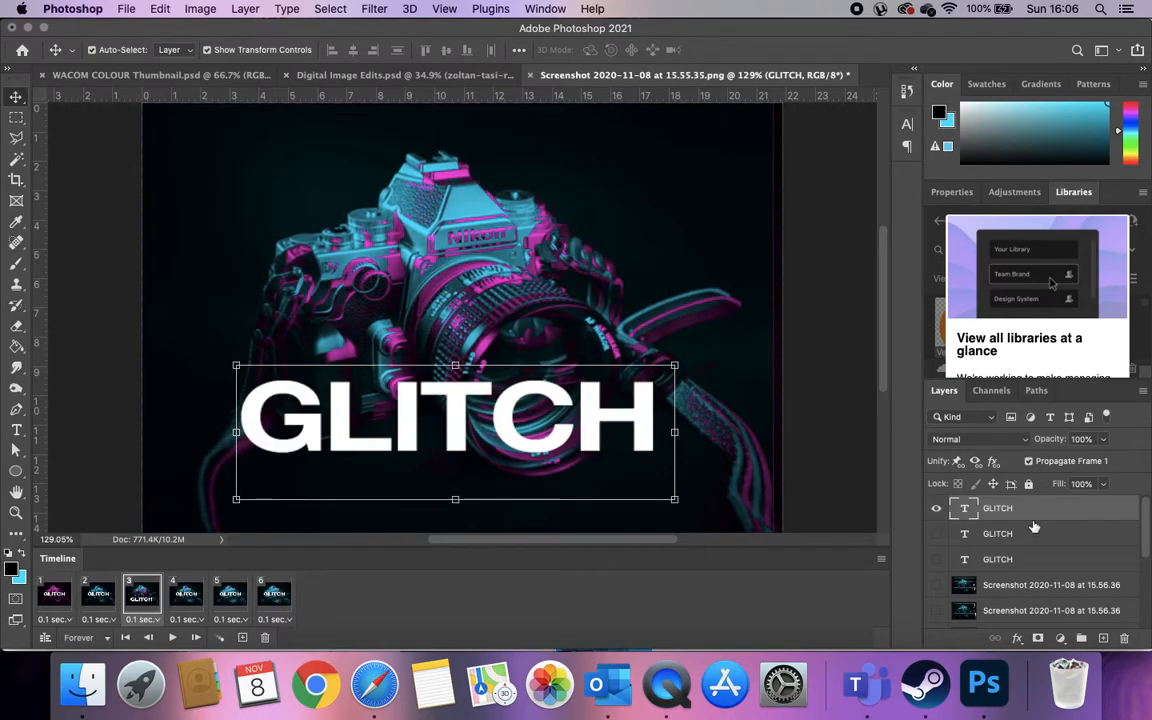
click(937, 509)
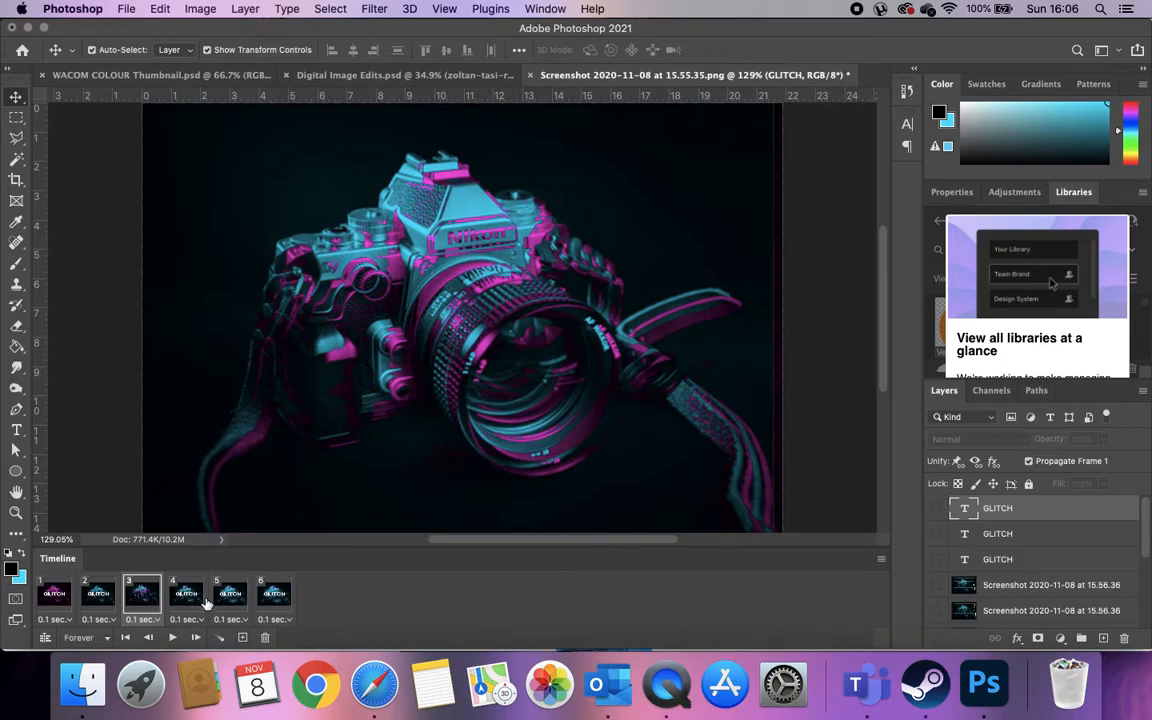
click(190, 604)
click(936, 535)
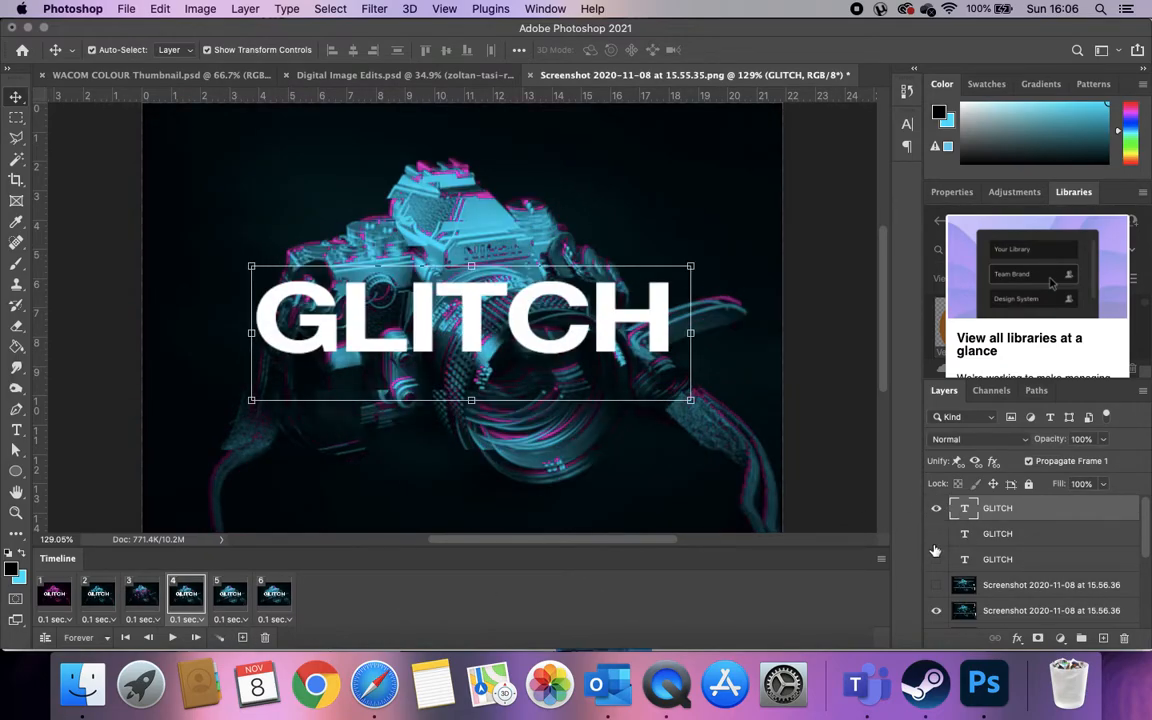
click(936, 552)
- Replace all the GLITCH text layers with a single pasted copy placed at the top of the image in frame 1
key(super)
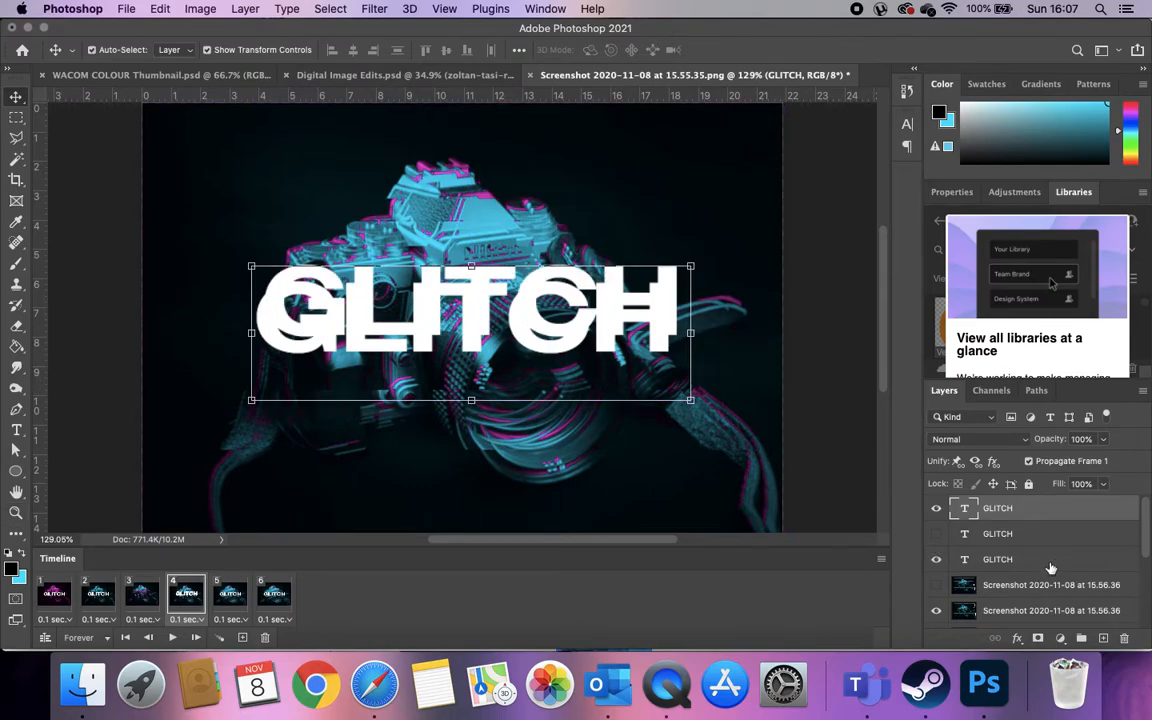
drag(1050, 564, 1124, 638)
click(54, 594)
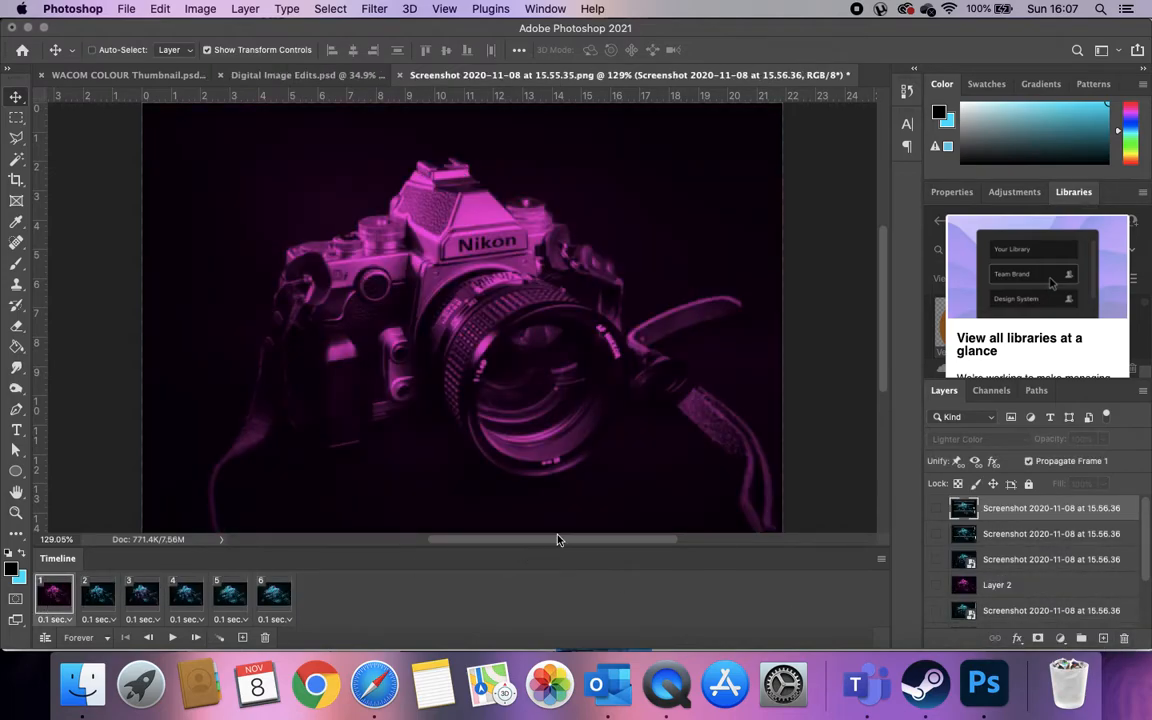
key(super+v)
drag(547, 346, 544, 198)
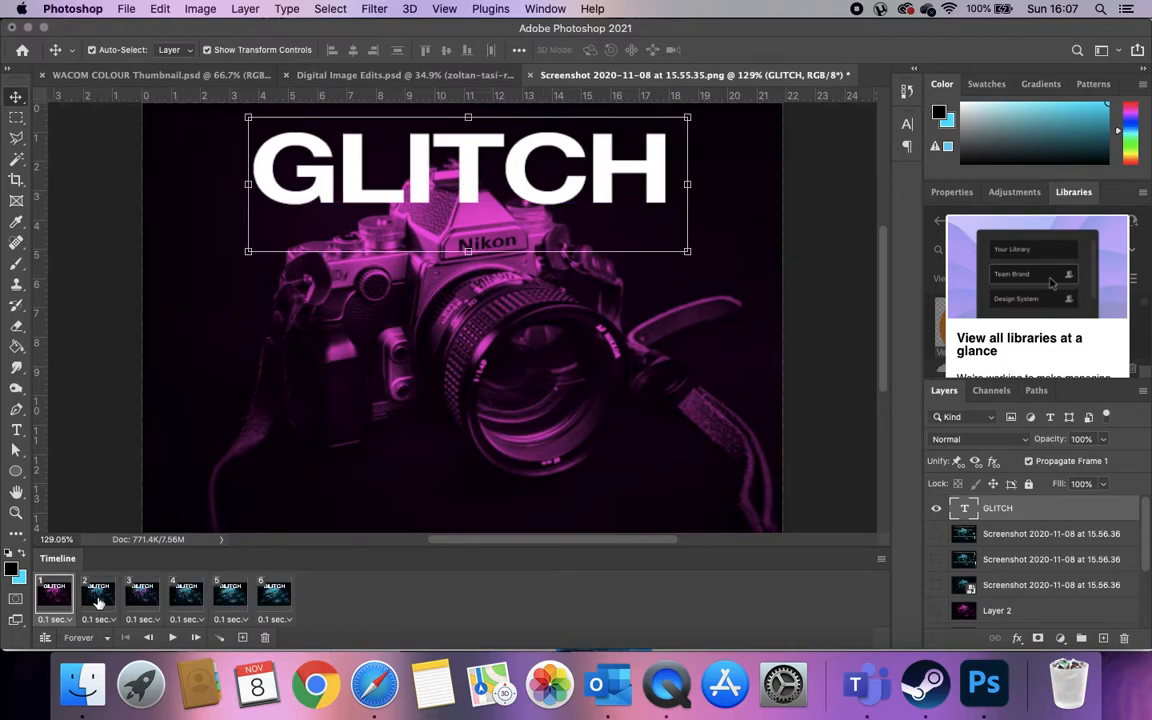
- Try pasting further GLITCH text copies in frames 2 and 3, and delete these extra copies again
click(98, 596)
key(super+v)
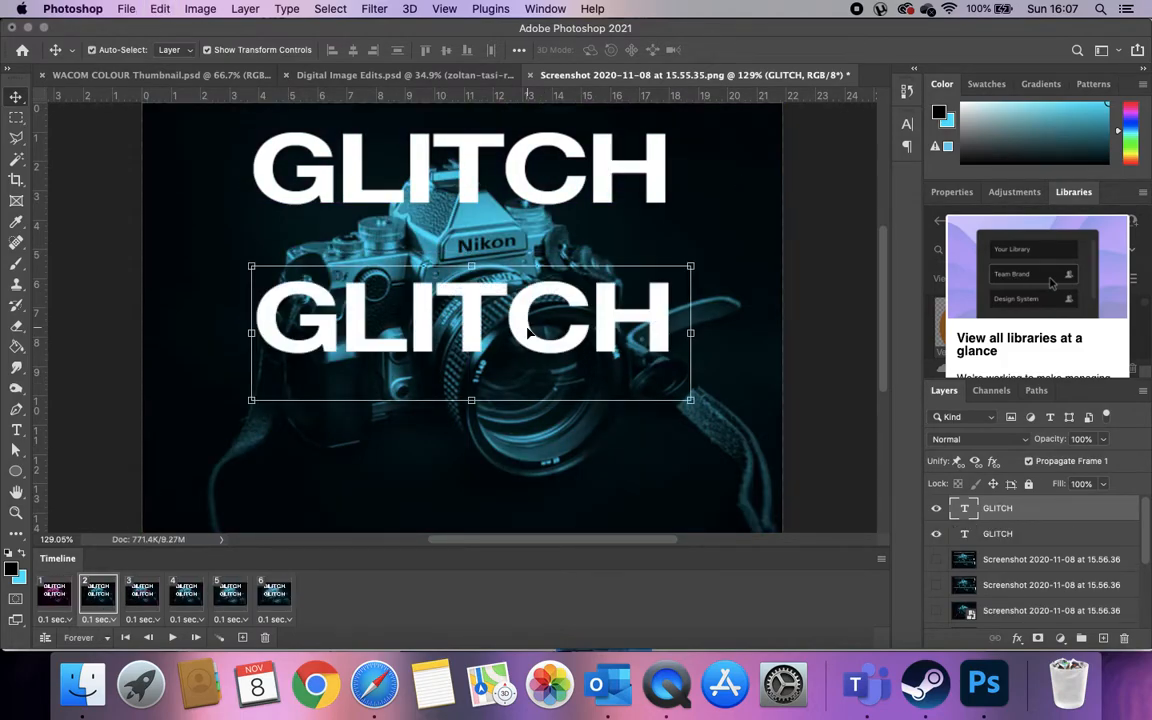
drag(530, 332, 530, 279)
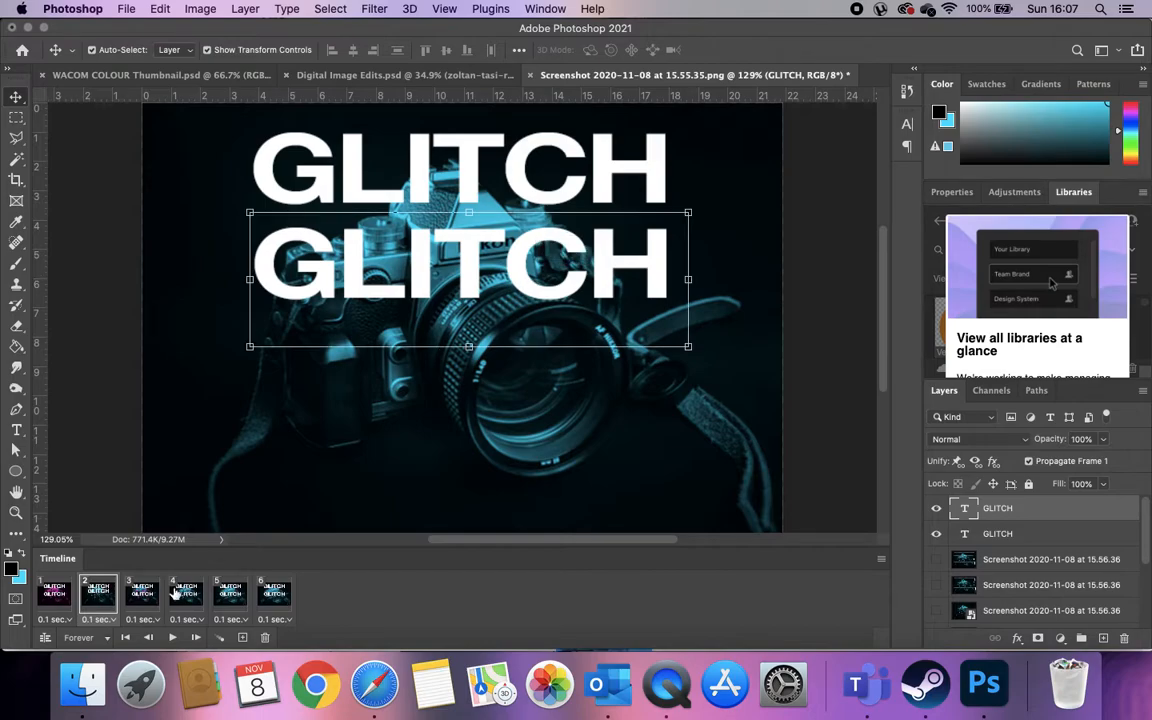
click(148, 595)
key(super+v)
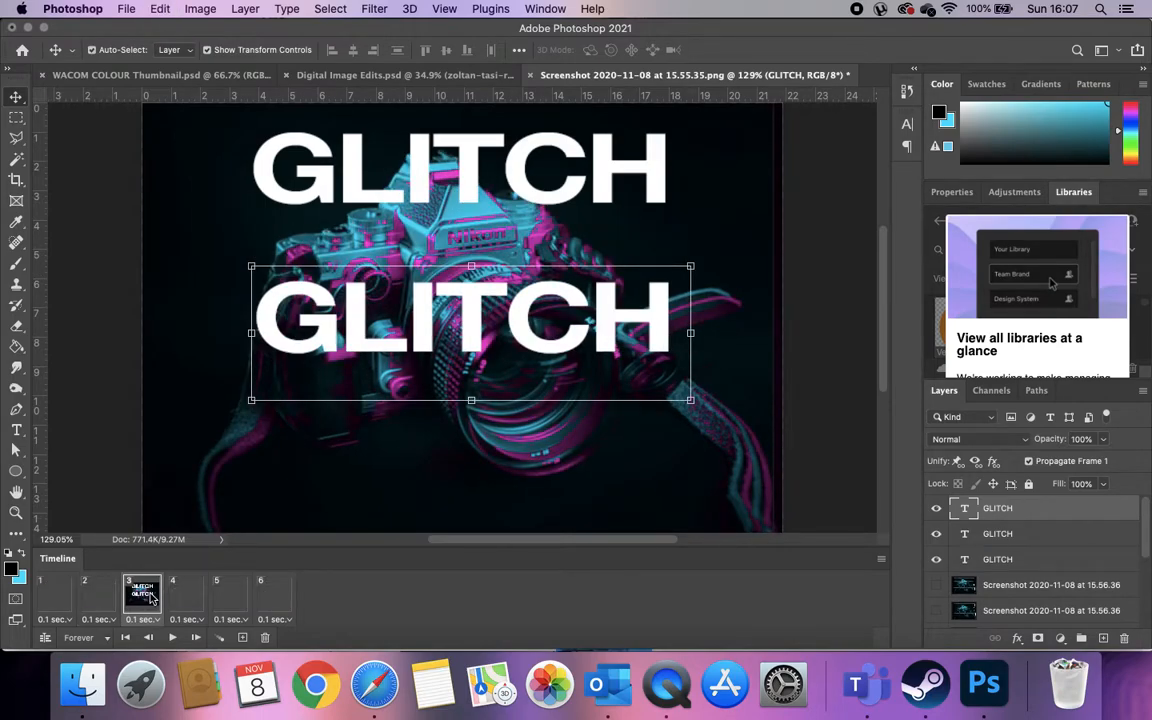
key(BackSpace)
key(BackSpace)
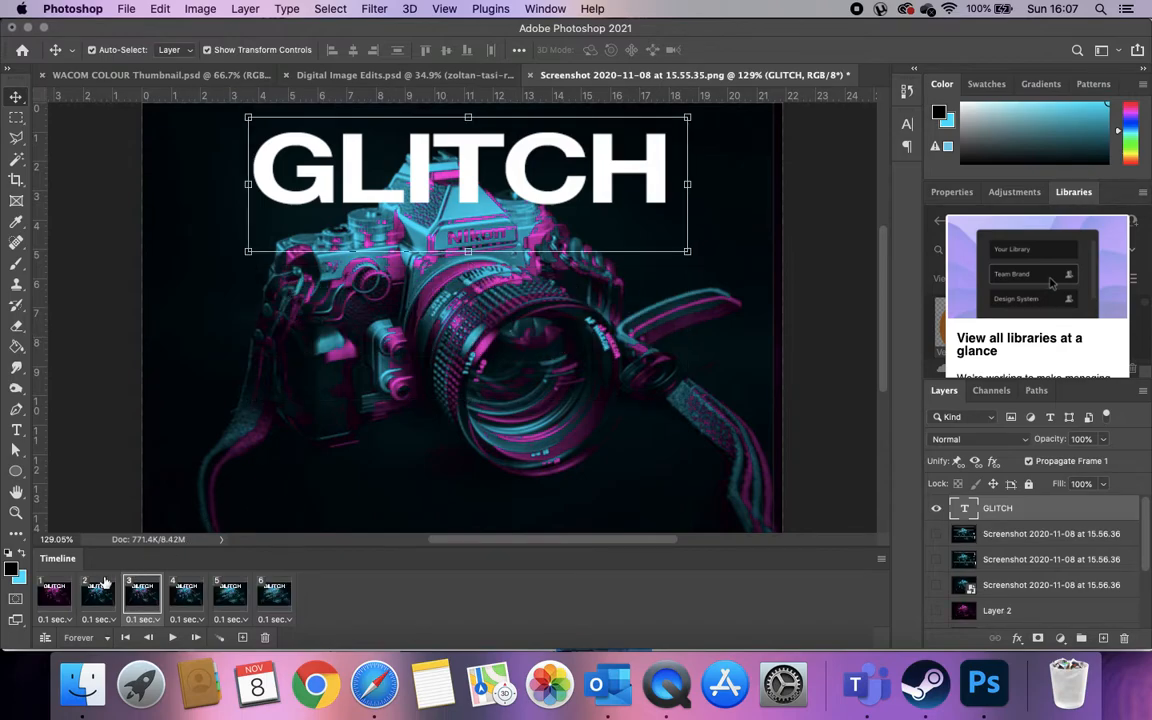
- Check the GLITCH text placement in frames 1 to 6 and return to frame 1
click(55, 594)
click(110, 596)
click(142, 596)
click(186, 596)
click(230, 596)
click(260, 598)
click(55, 594)
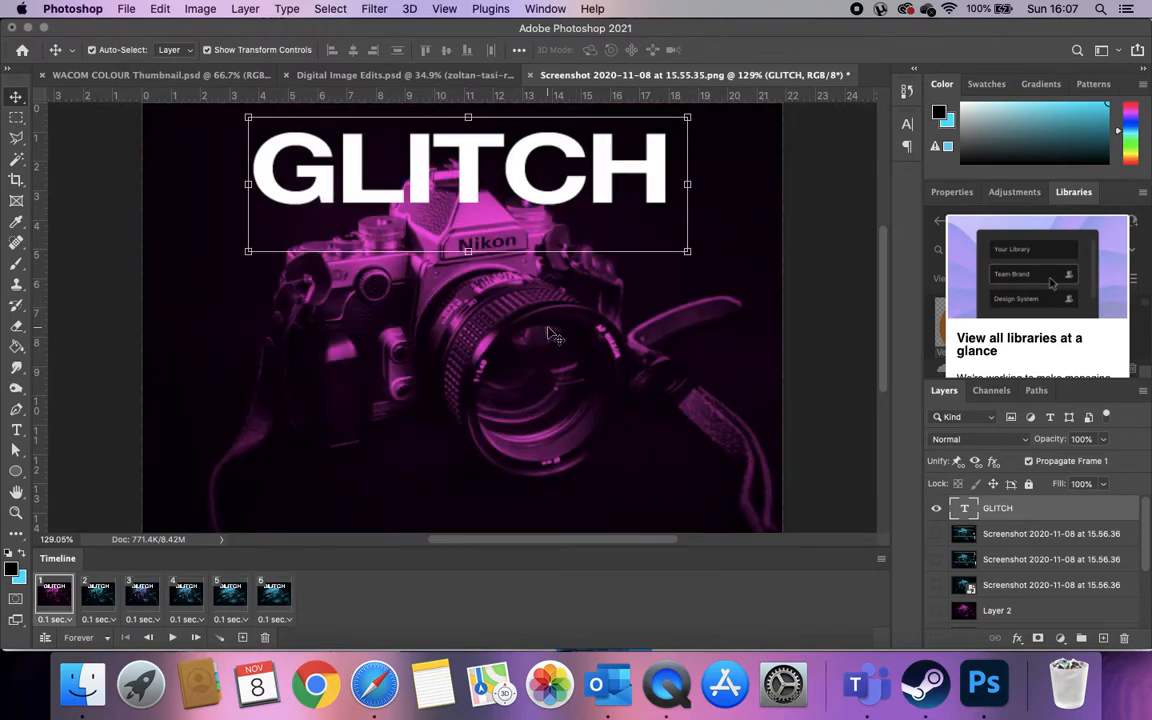
- Paste four more copies of the GLITCH text in frame 1 and stack them evenly below the first line
key(super+v)
drag(465, 326, 463, 404)
key(super+v)
key(super+v)
key(super+v)
drag(466, 330, 456, 495)
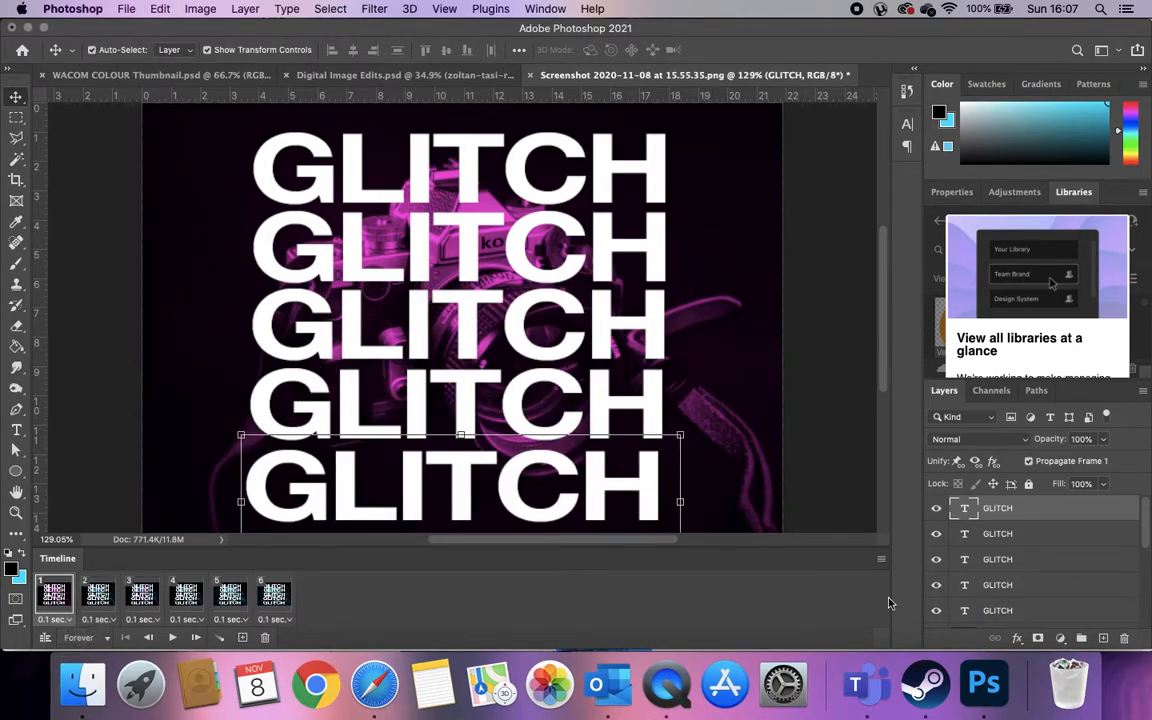
- Hide the four lower GLITCH lines in frame 1 and show the second line in frame 2
drag(947, 510, 947, 597)
click(98, 593)
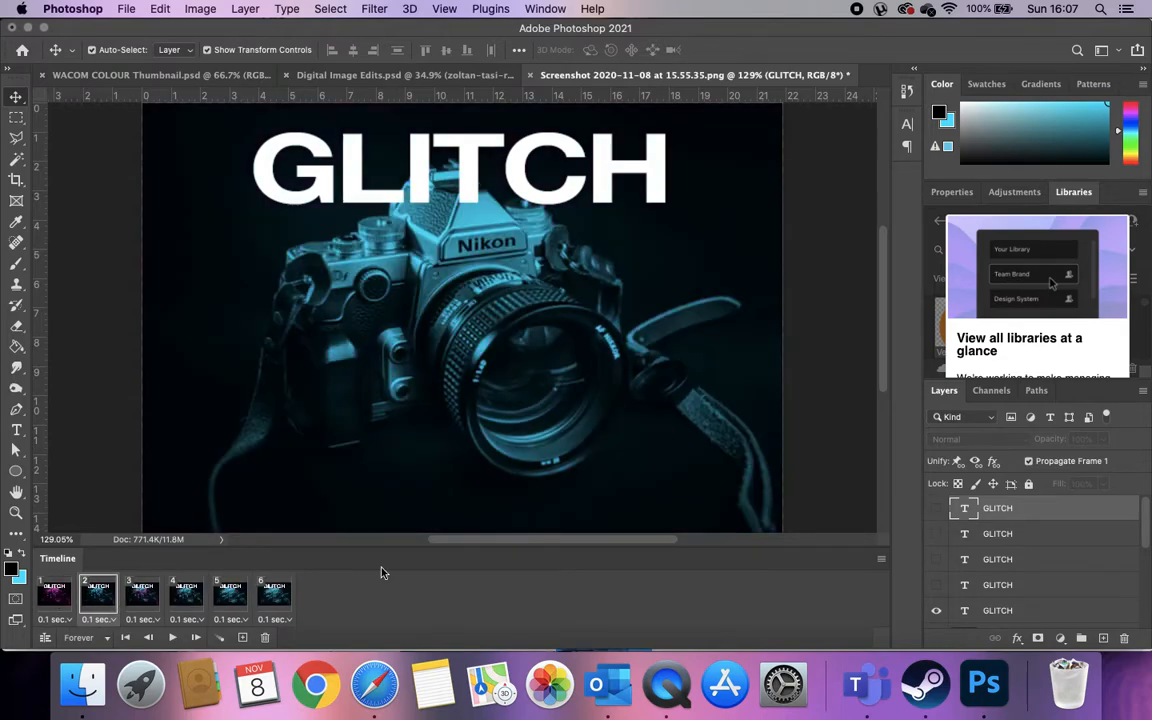
click(936, 585)
- Show the second and third GLITCH lines in frame 3
click(151, 619)
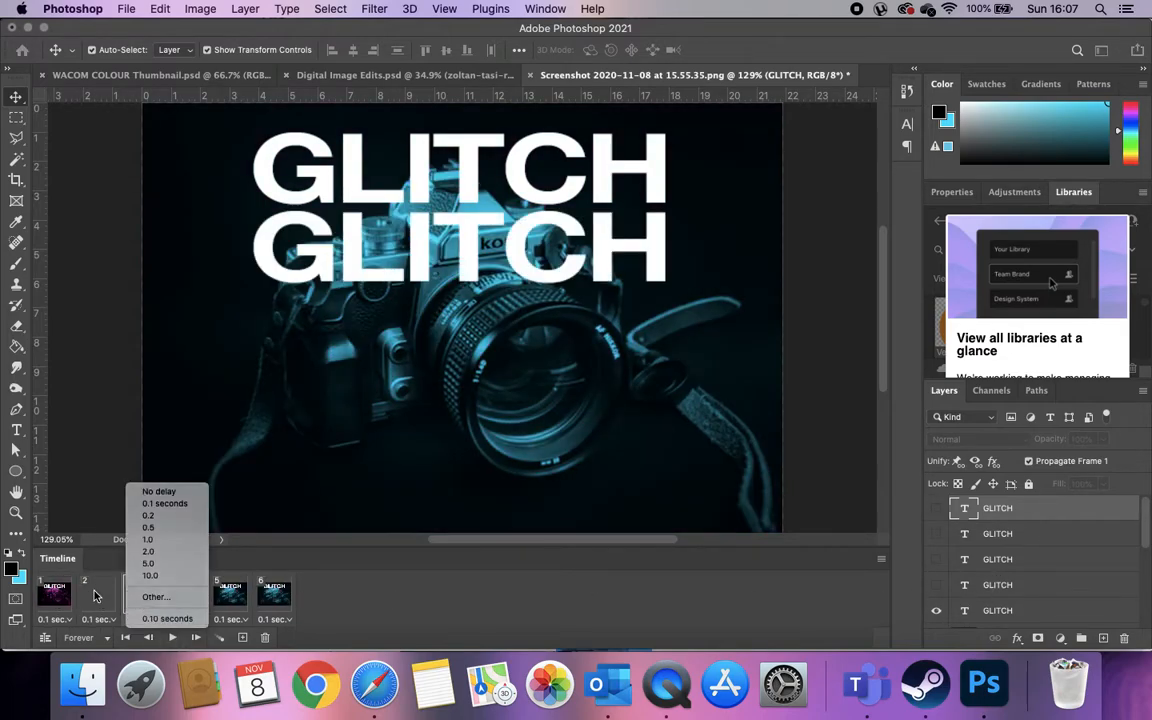
click(94, 596)
click(936, 585)
click(936, 559)
- Show the second, third and fourth GLITCH lines in both frame 4 and frame 5
click(195, 598)
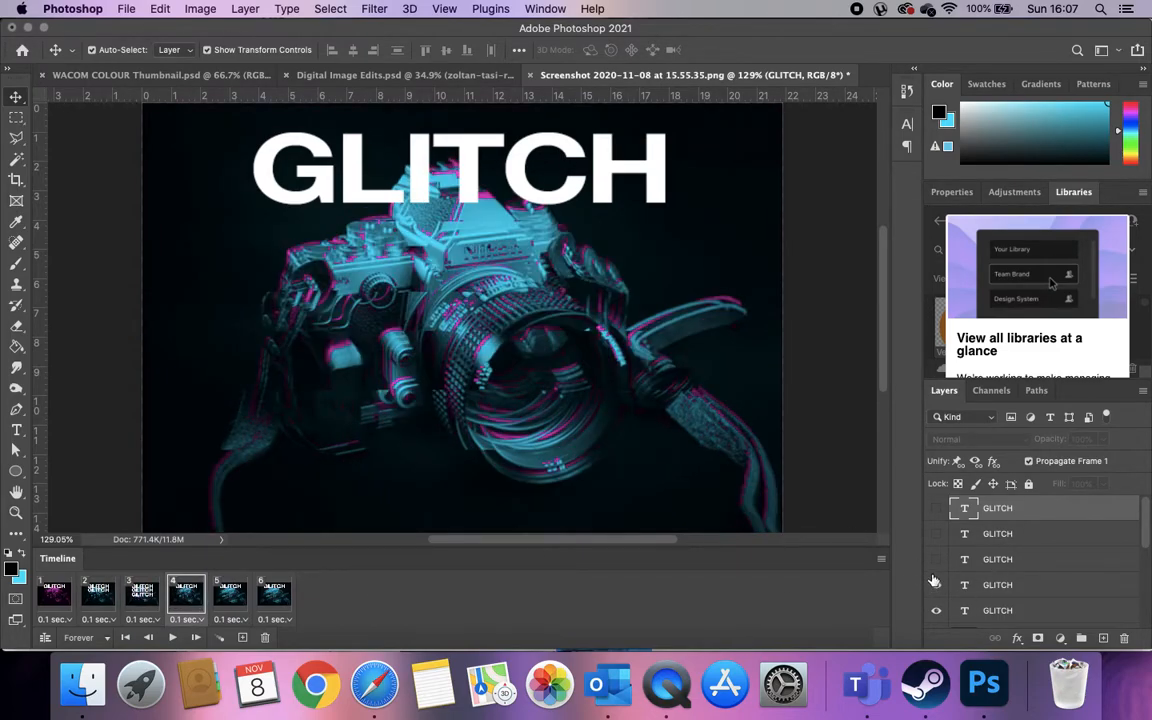
click(936, 585)
click(936, 559)
click(936, 533)
click(225, 598)
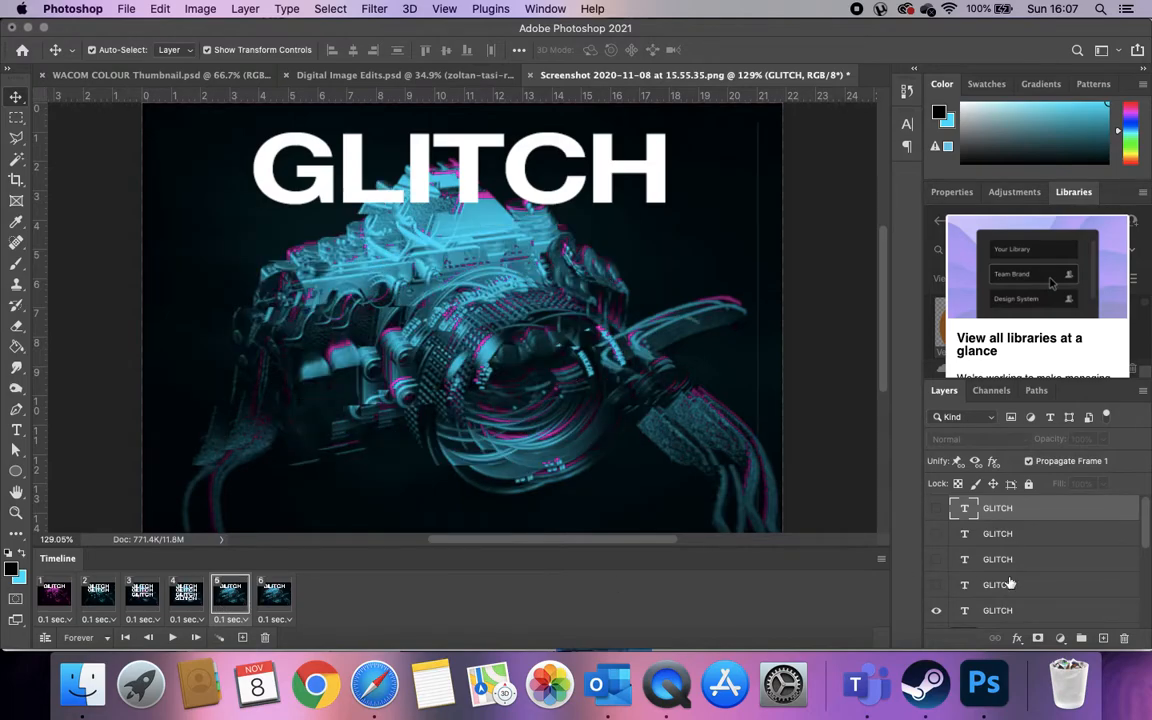
click(936, 585)
click(936, 559)
click(936, 533)
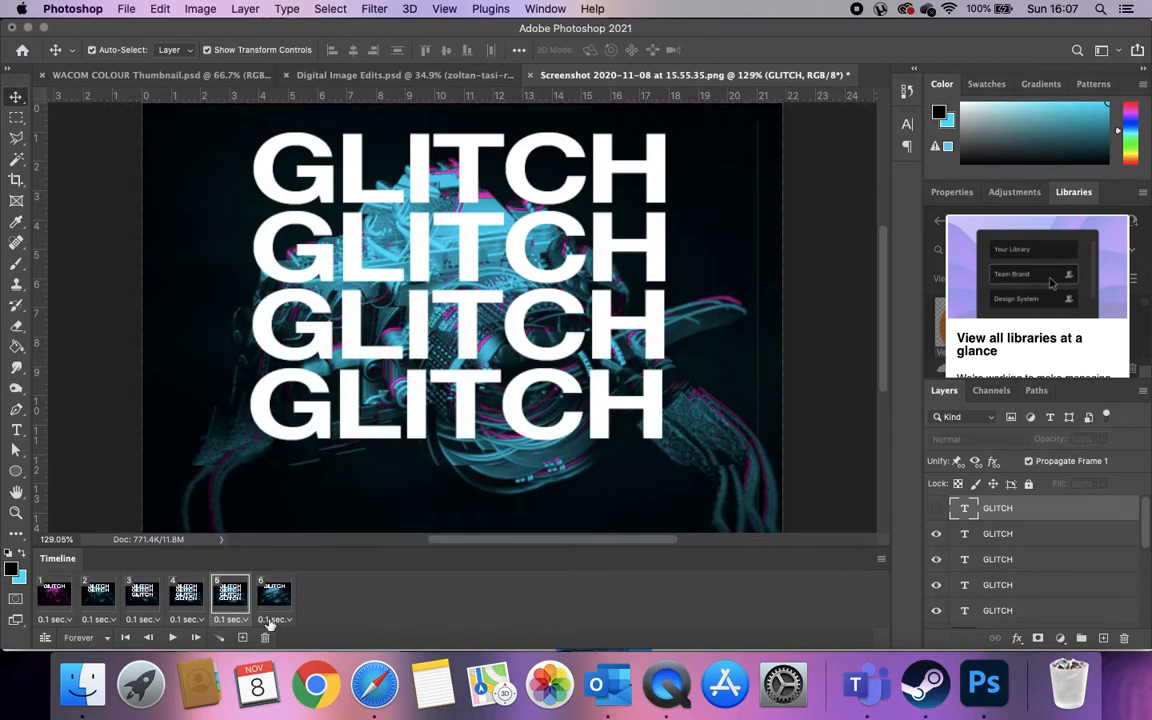
- Show all five GLITCH lines in frame 6 and preview the animation
click(273, 593)
click(936, 585)
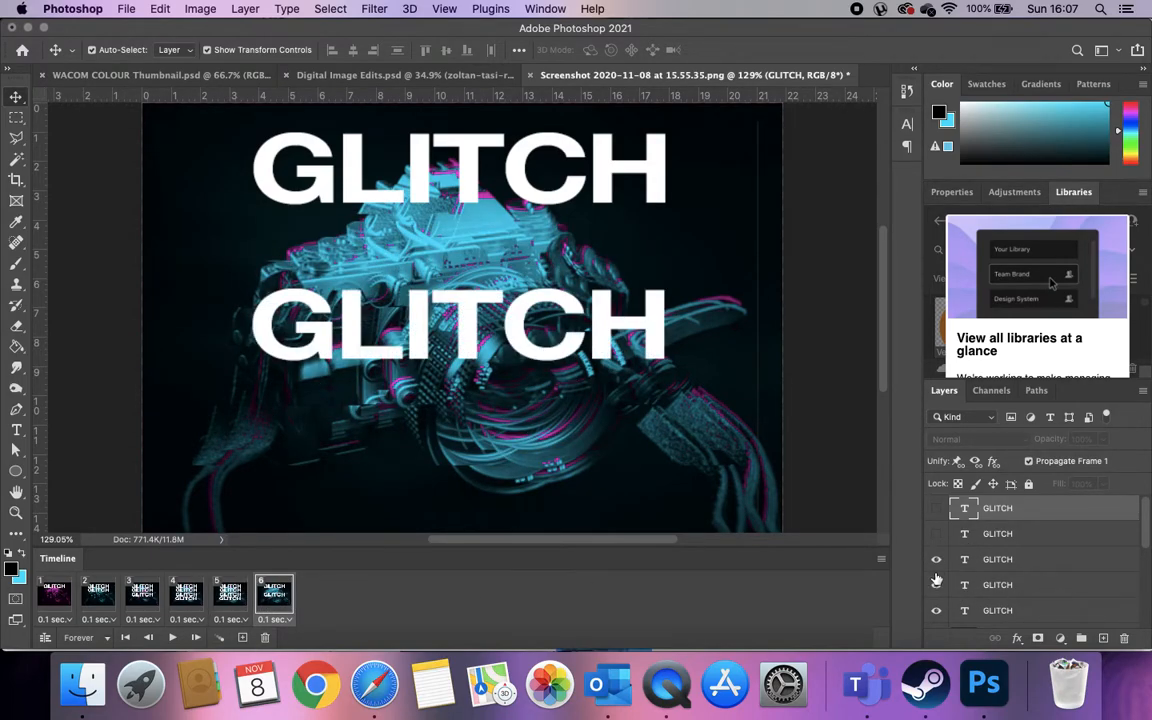
click(936, 559)
click(936, 533)
click(936, 508)
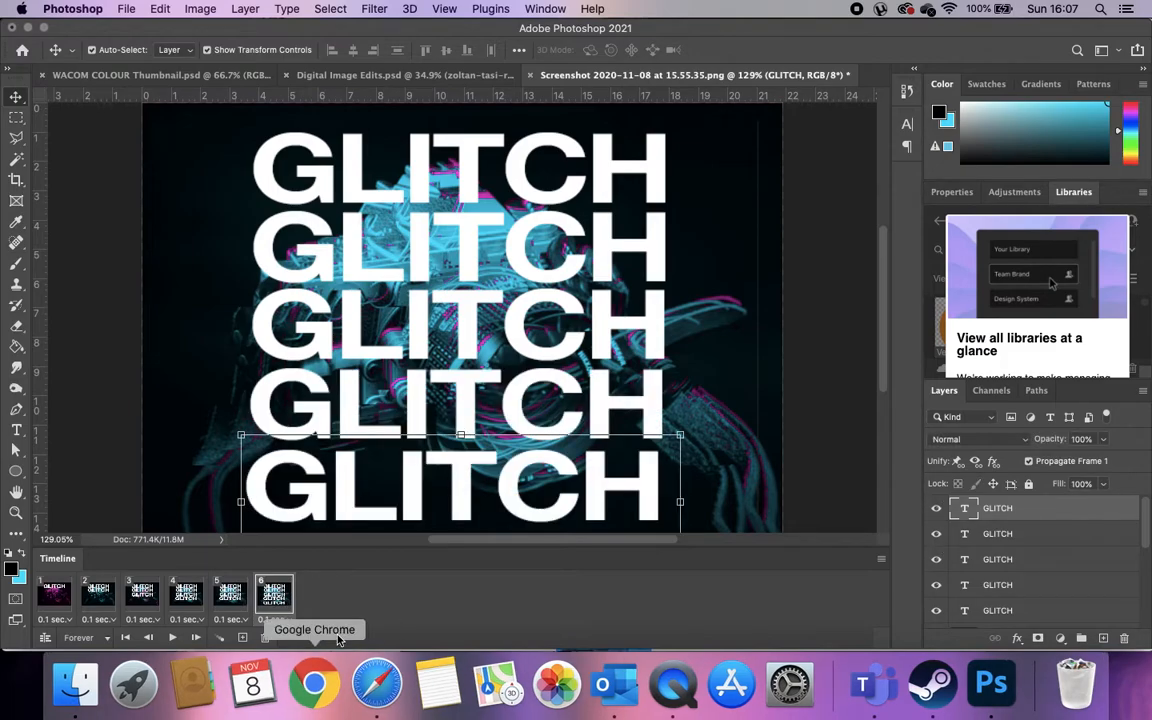
click(172, 637)
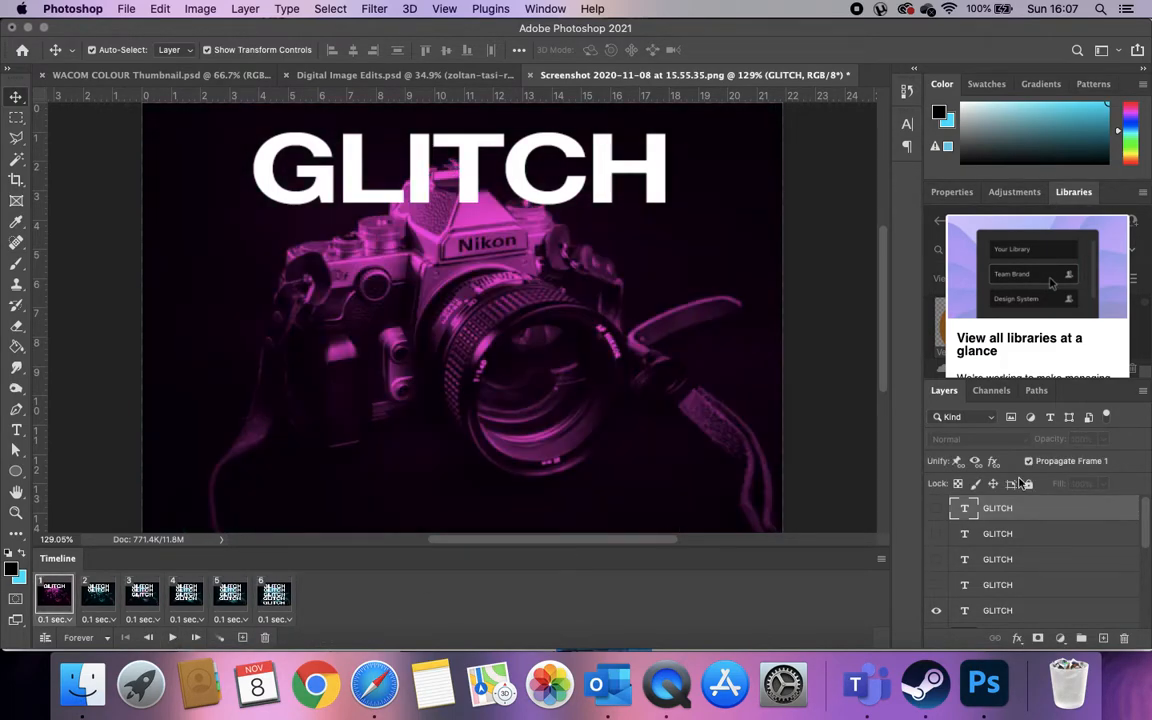
- Hide the first GLITCH line in frame 2 and the first two lines in frame 3
click(98, 593)
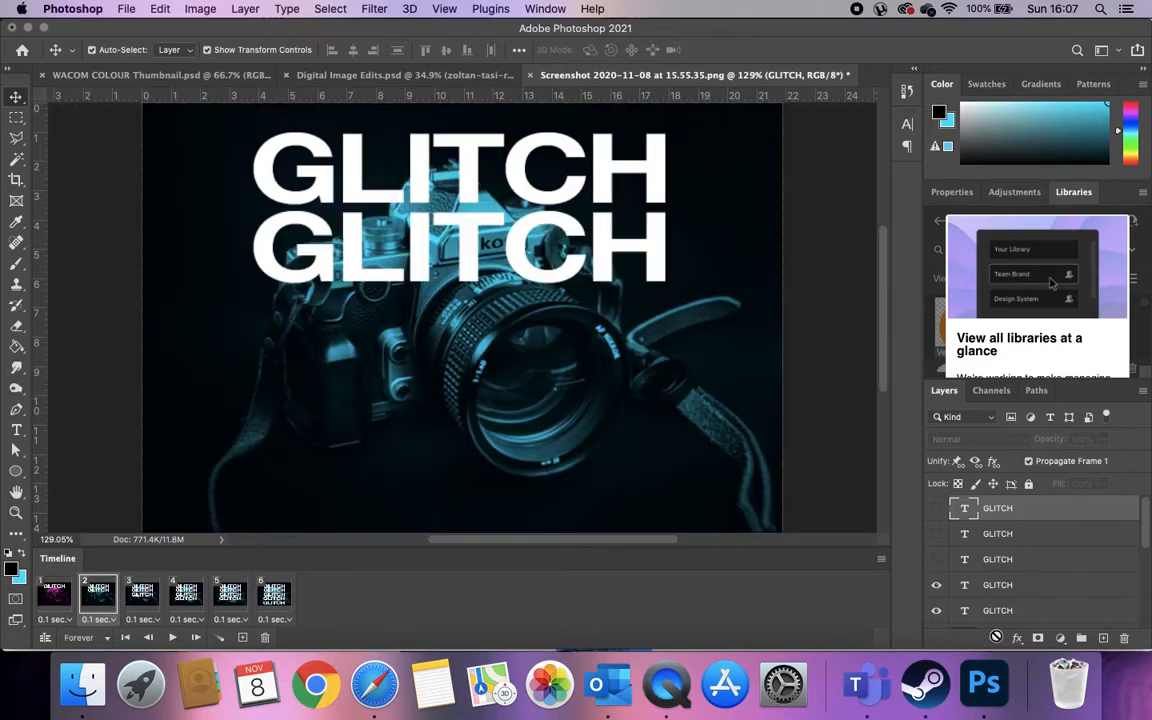
click(936, 611)
click(143, 602)
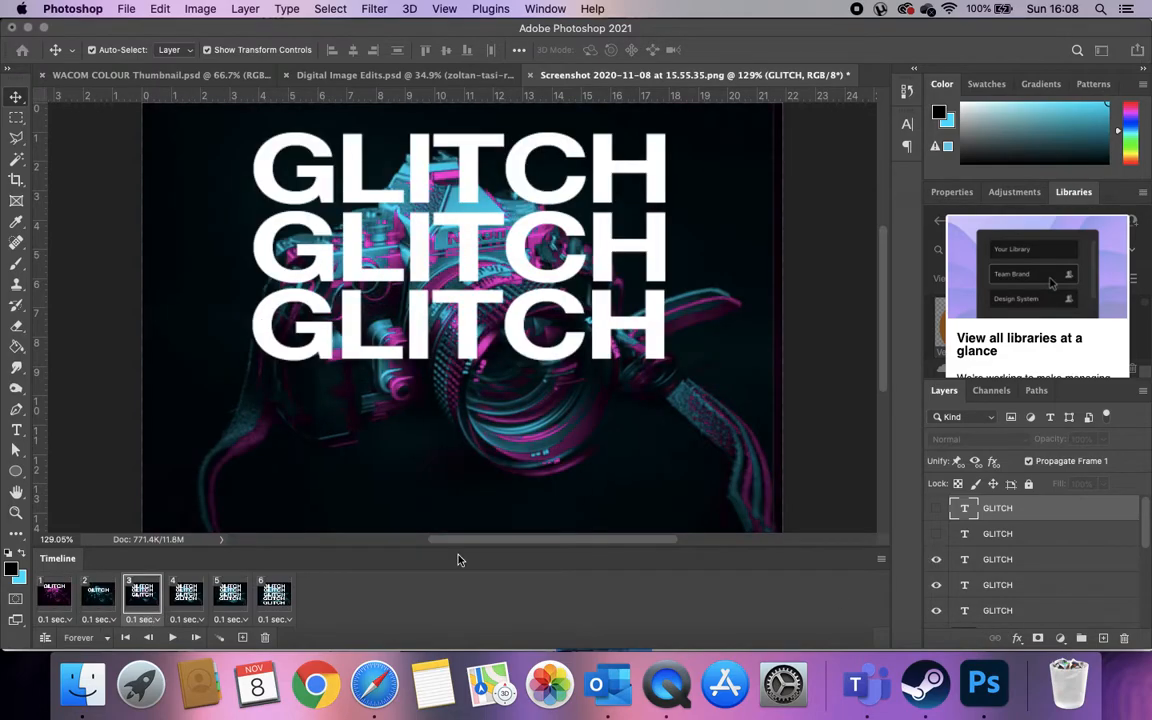
click(935, 611)
click(936, 586)
- Hide the first three GLITCH lines in frame 4, leaving only the fourth line
click(181, 597)
click(936, 610)
click(936, 585)
click(936, 559)
- In frame 5, keep only the fourth GLITCH line visible by hiding the three lines above it
click(244, 612)
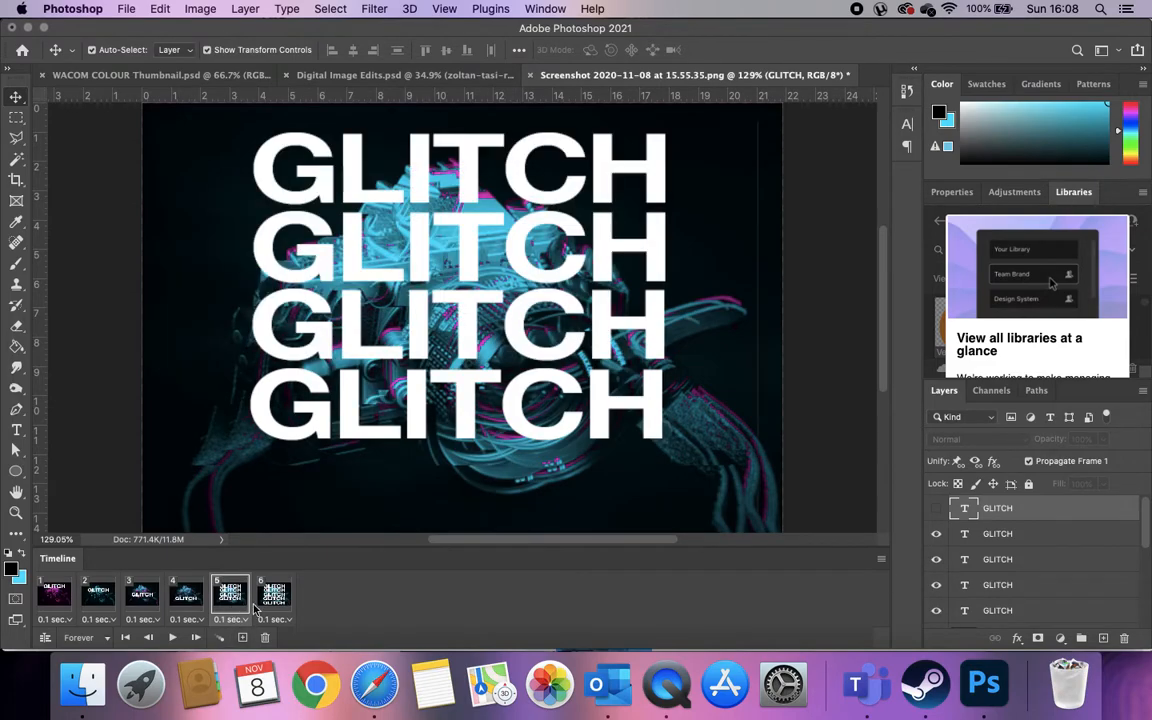
click(949, 610)
click(936, 587)
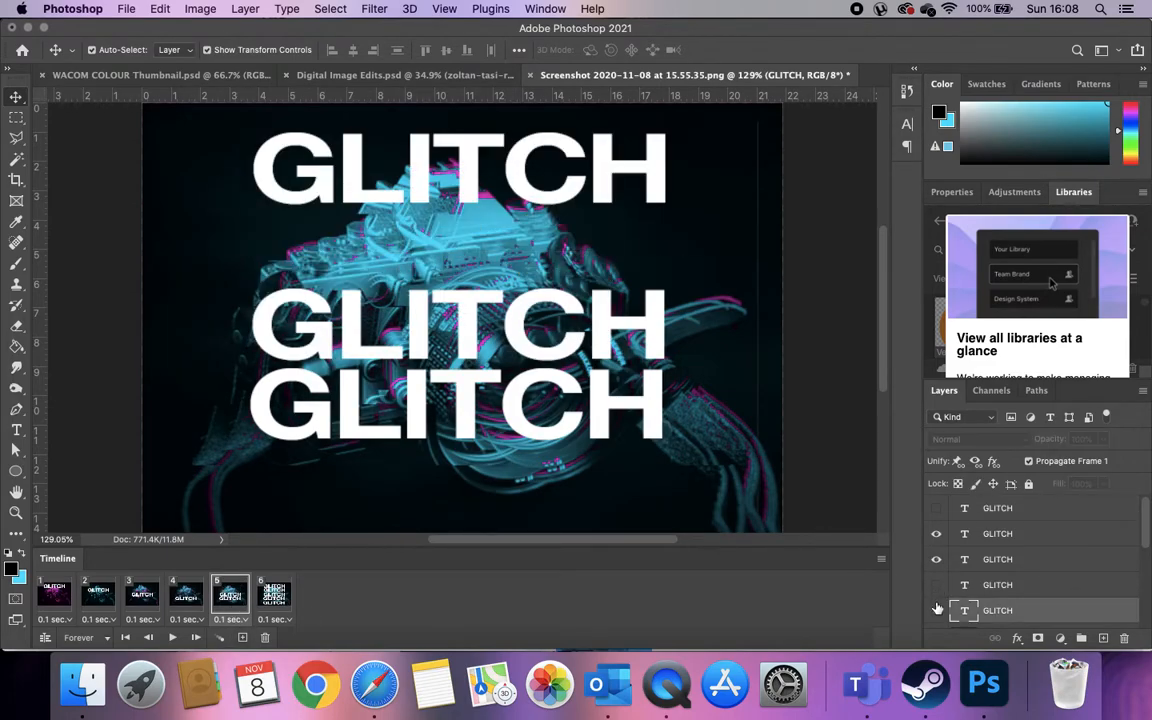
click(936, 610)
click(936, 559)
- Hide the upper four GLITCH lines in frame 6, keeping the lowest one, and preview the animation
click(264, 596)
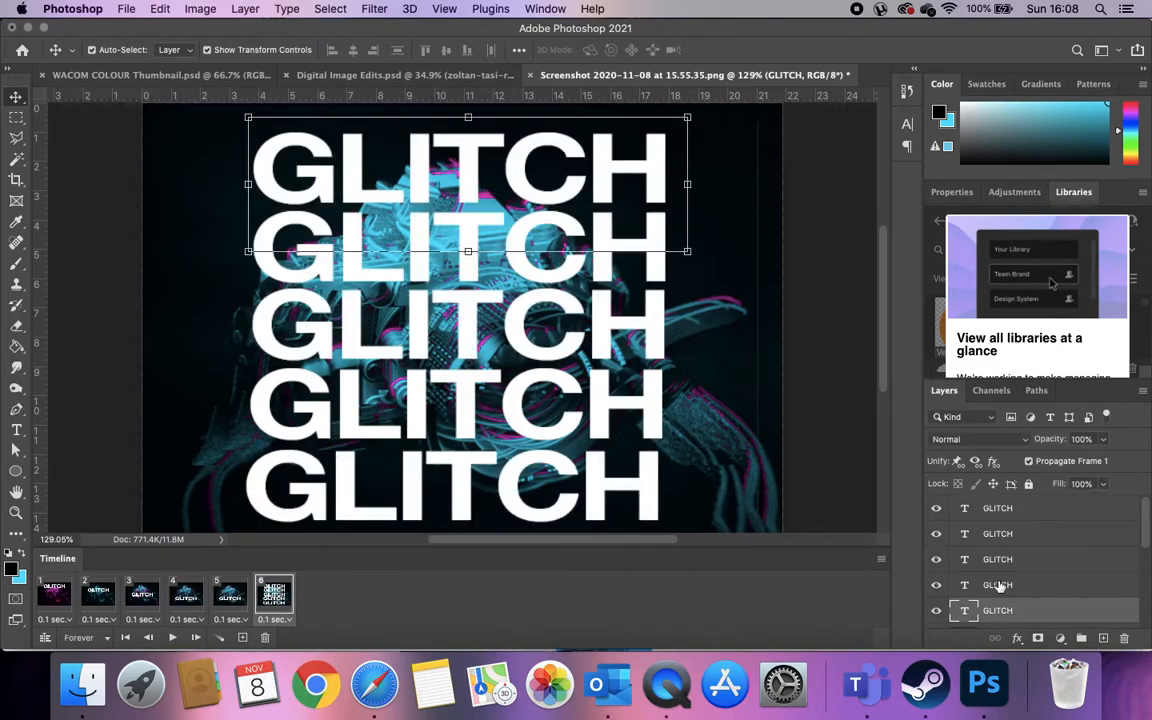
click(936, 610)
click(936, 585)
click(936, 559)
click(936, 533)
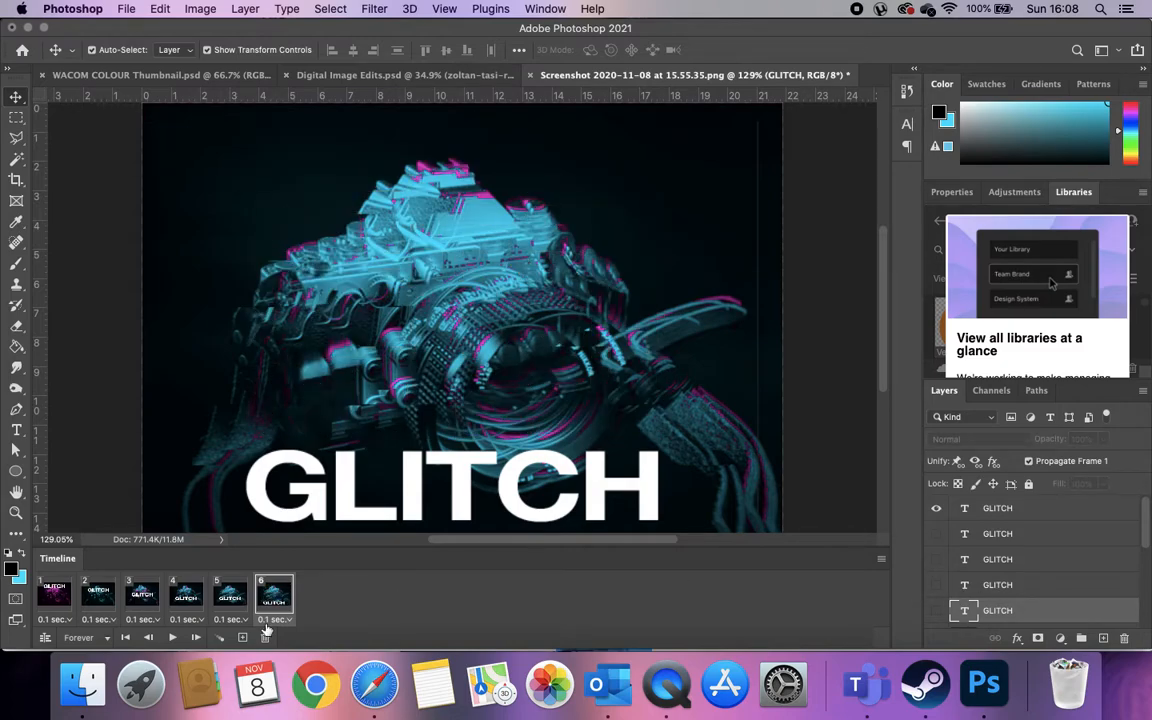
click(171, 638)
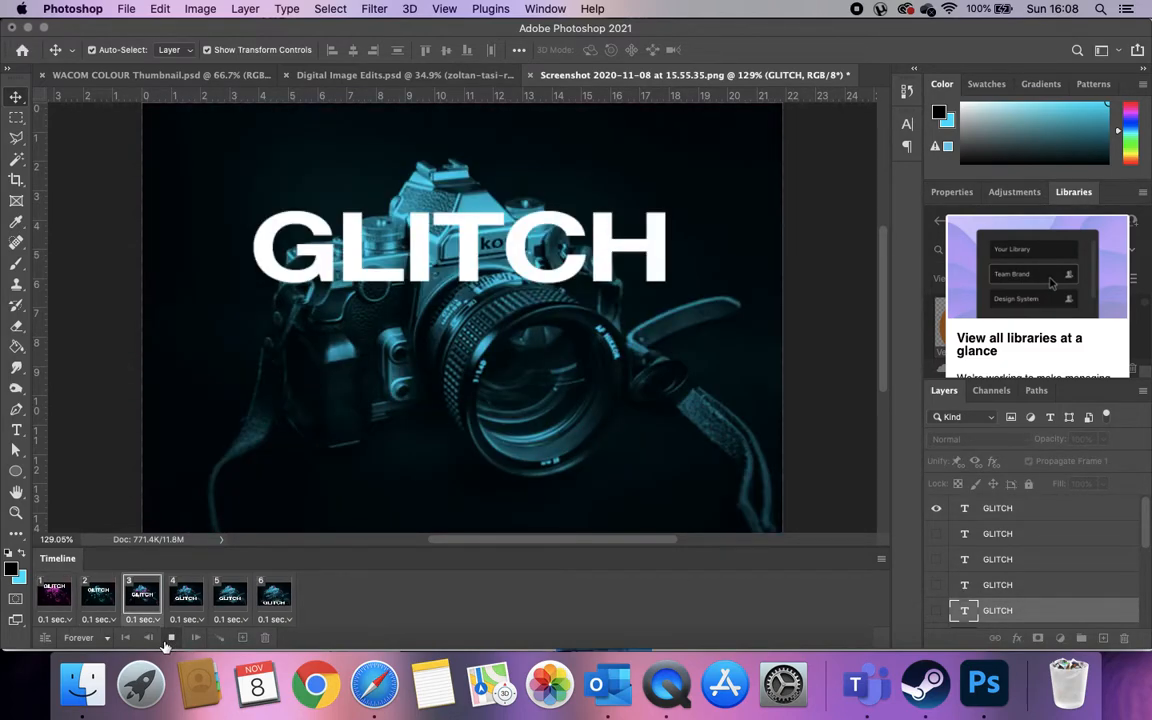
click(167, 641)
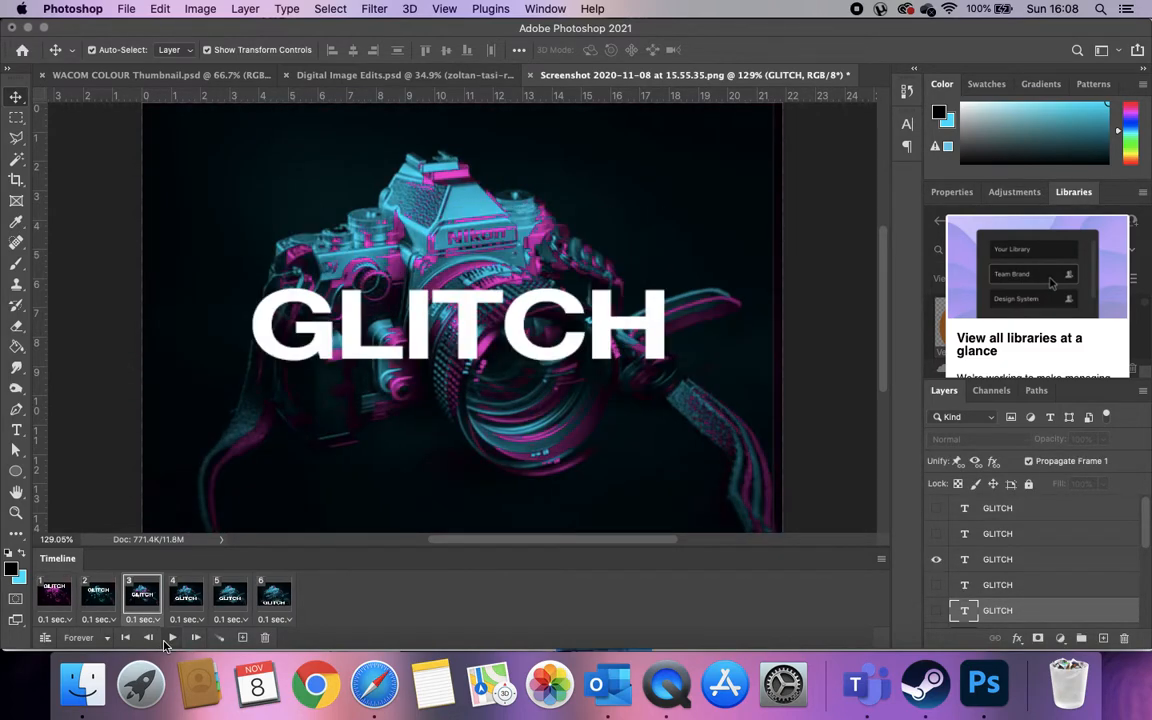
- Tween frame 3 with the next frame, adding 5 frames for all layers with position, opacity and effects
click(219, 639)
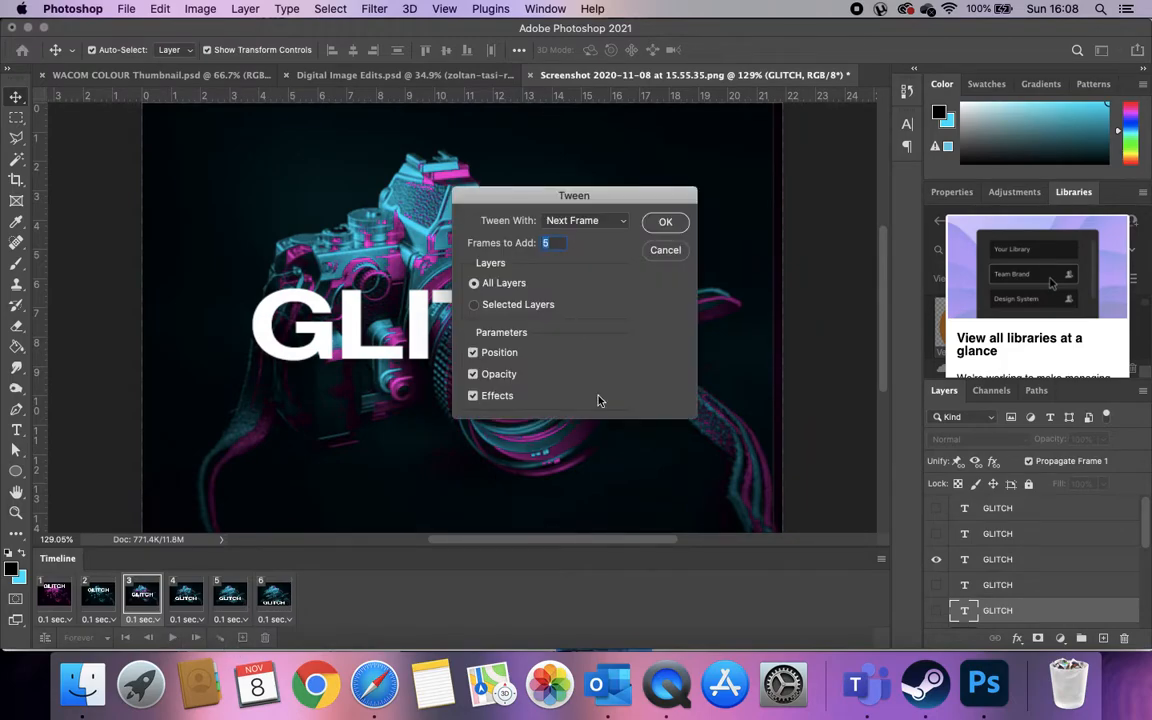
drag(604, 192, 713, 188)
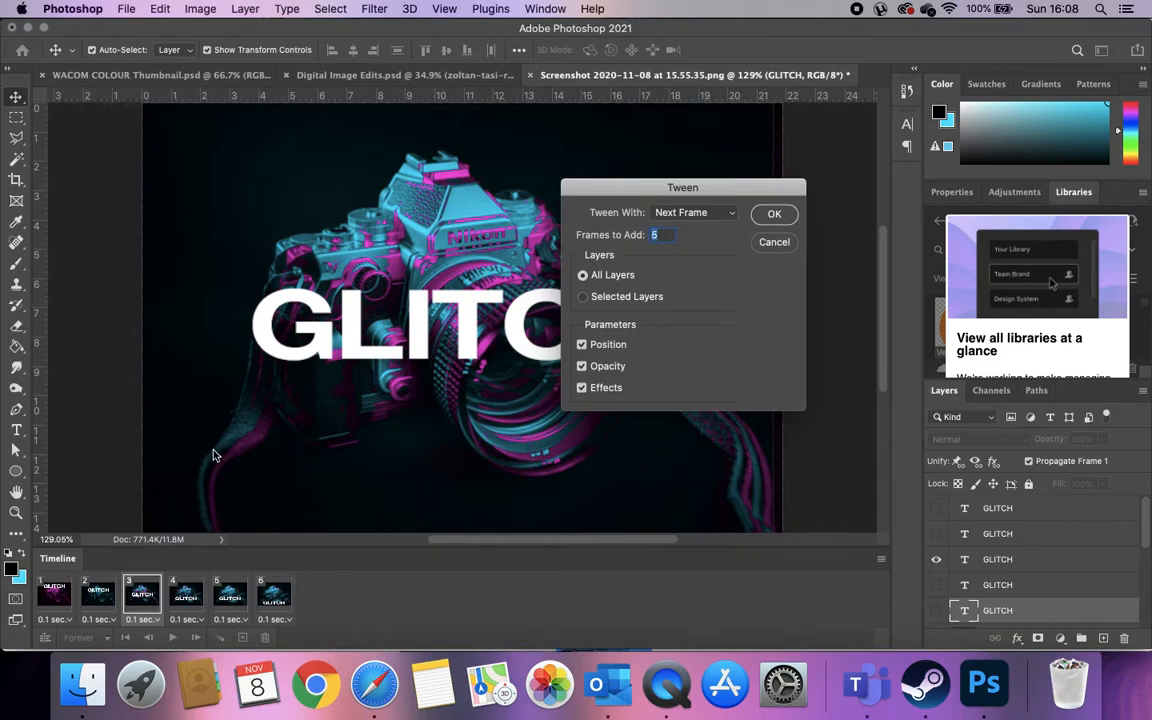
click(776, 215)
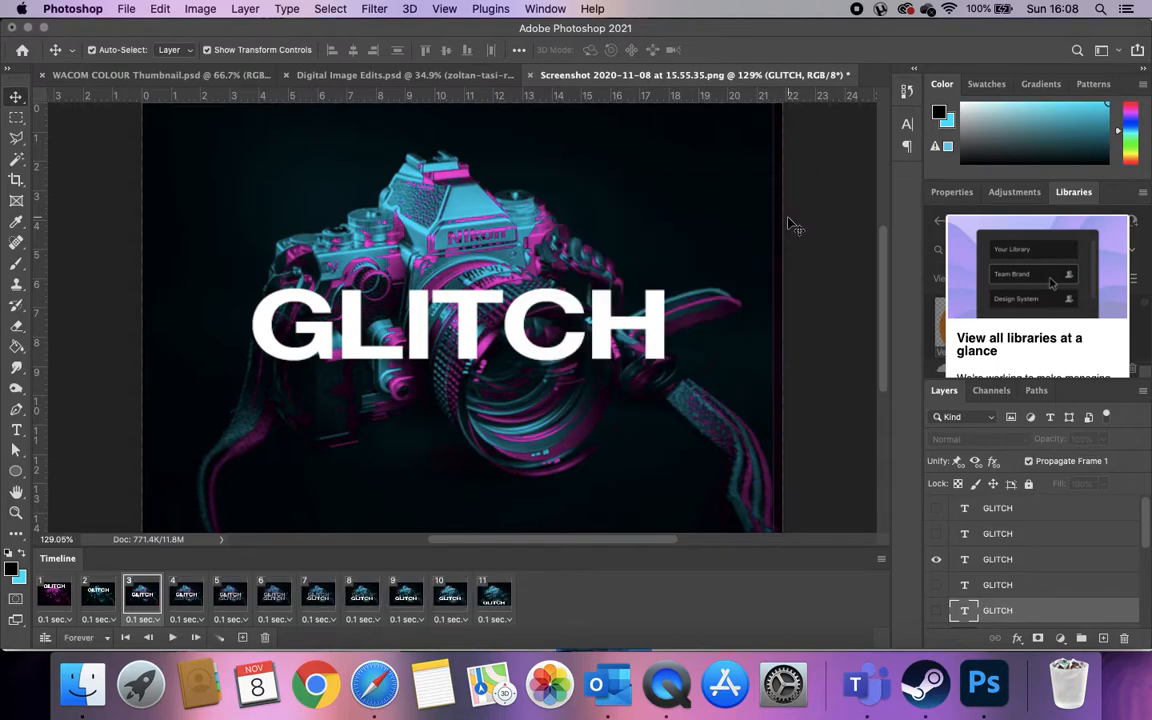
- Preview the tweened animation, including a playback starting from frame 1
click(172, 637)
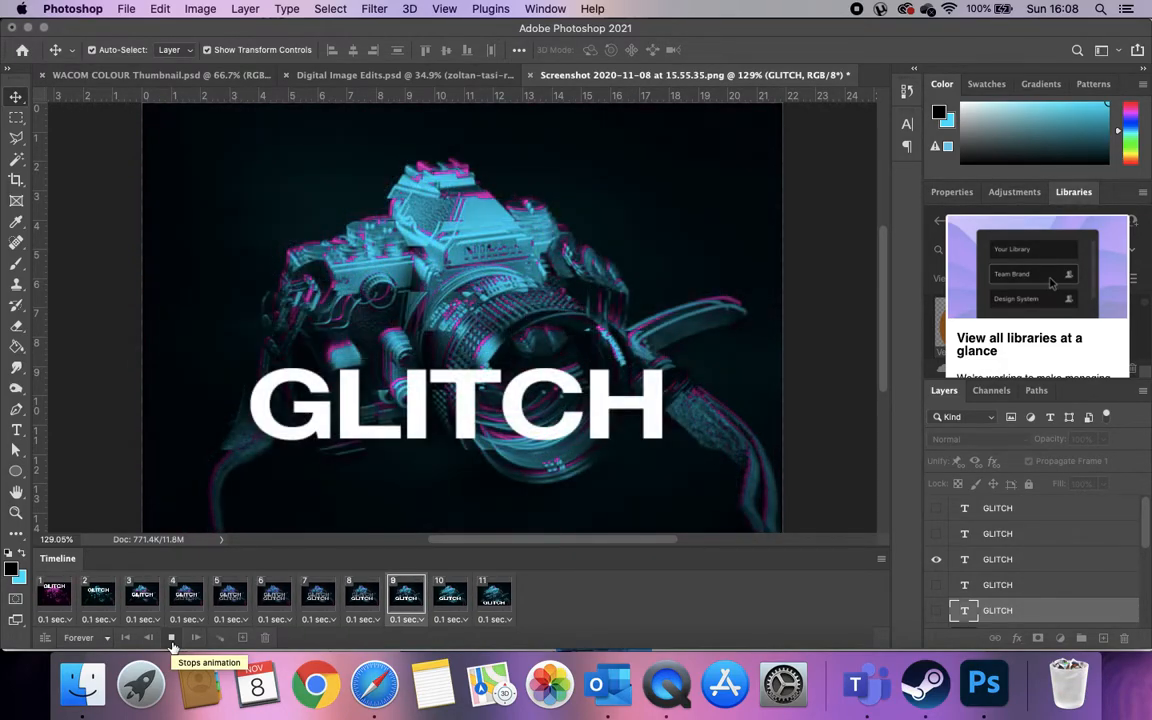
click(172, 643)
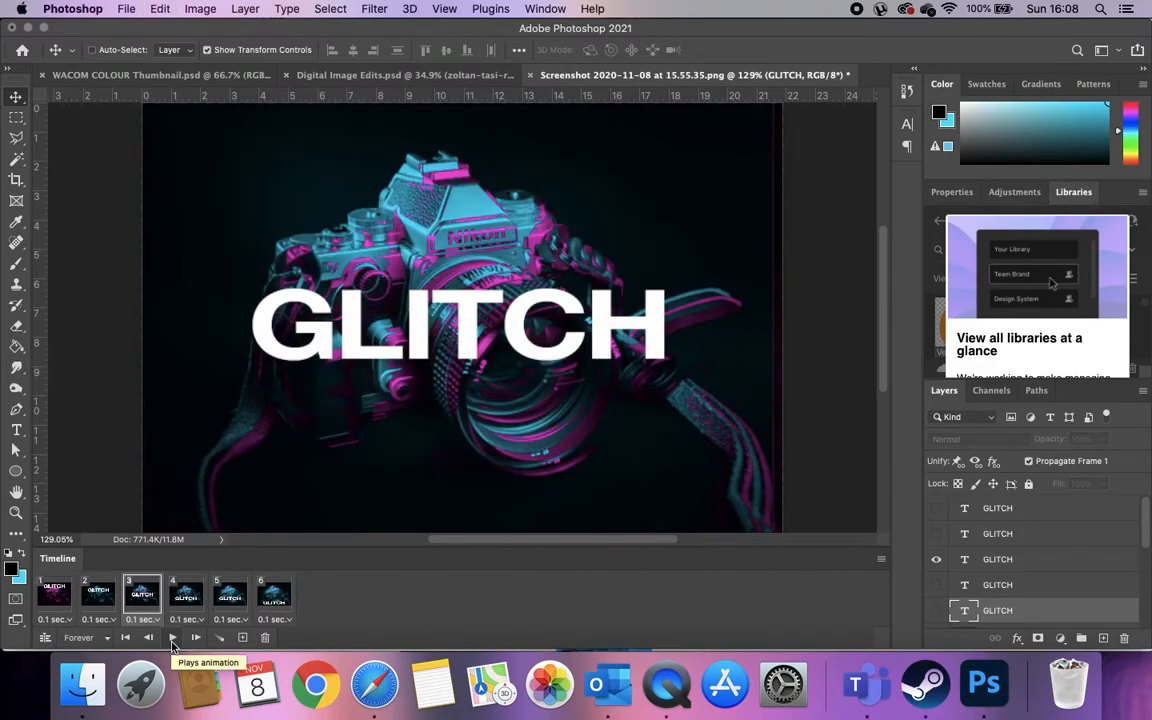
click(78, 598)
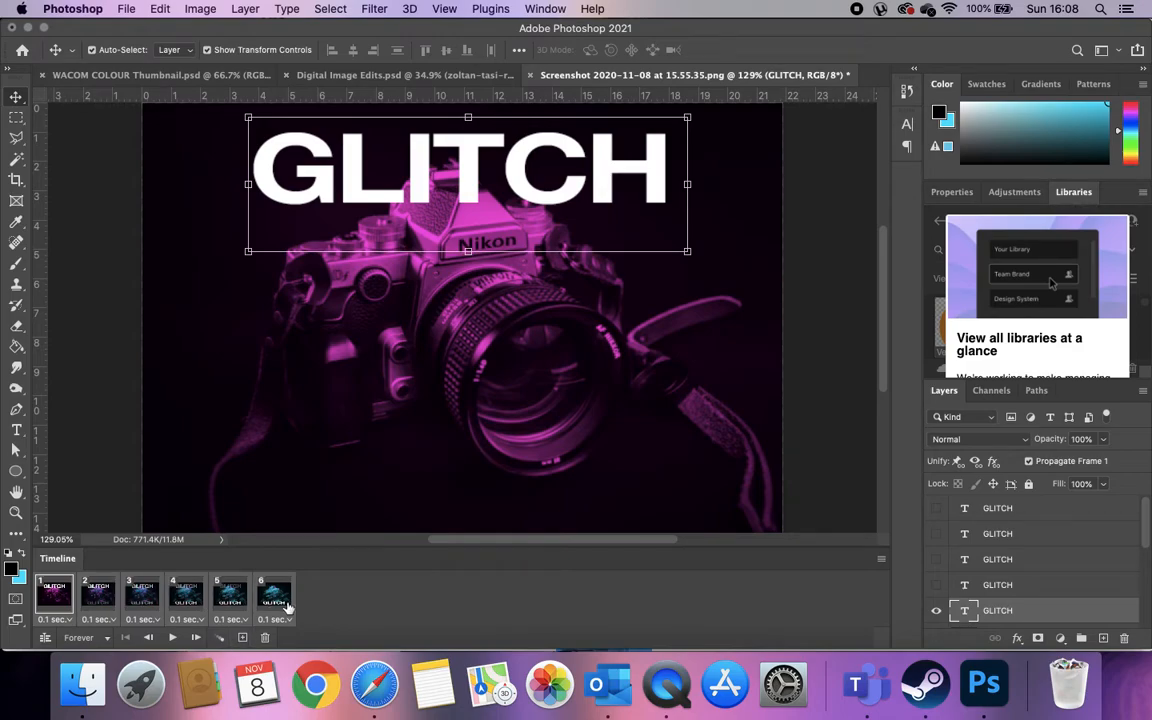
click(171, 639)
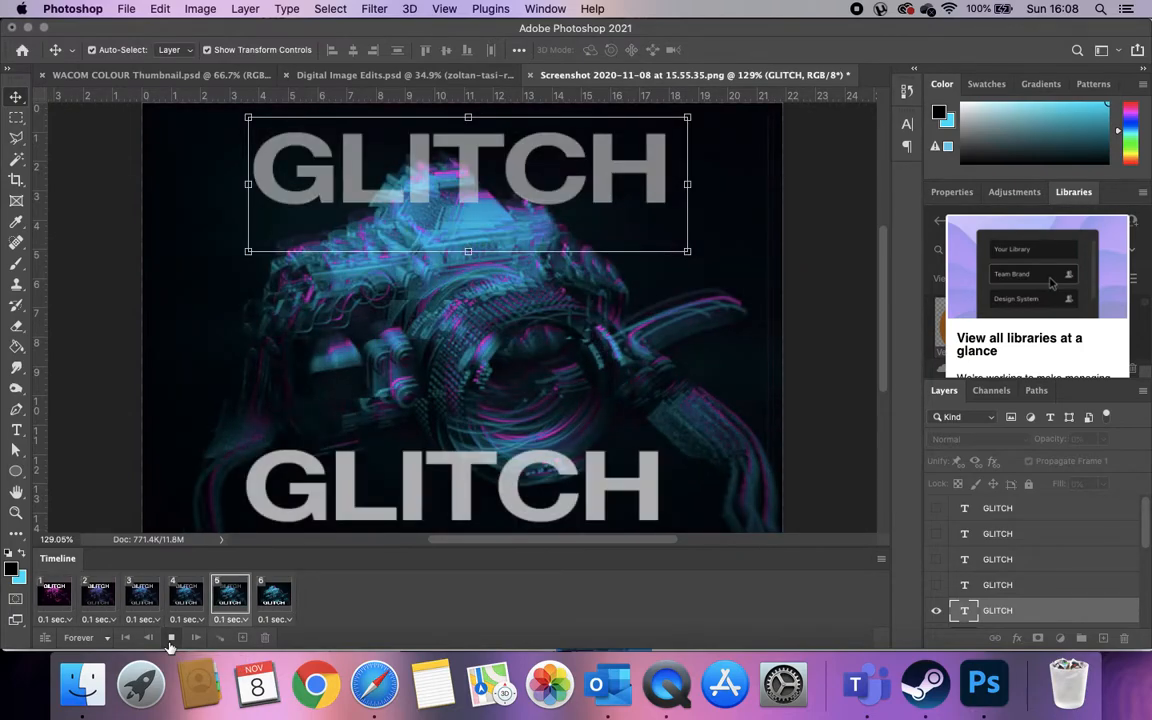
click(171, 639)
- Undo the latest changes to the animation frames
key(super+z)
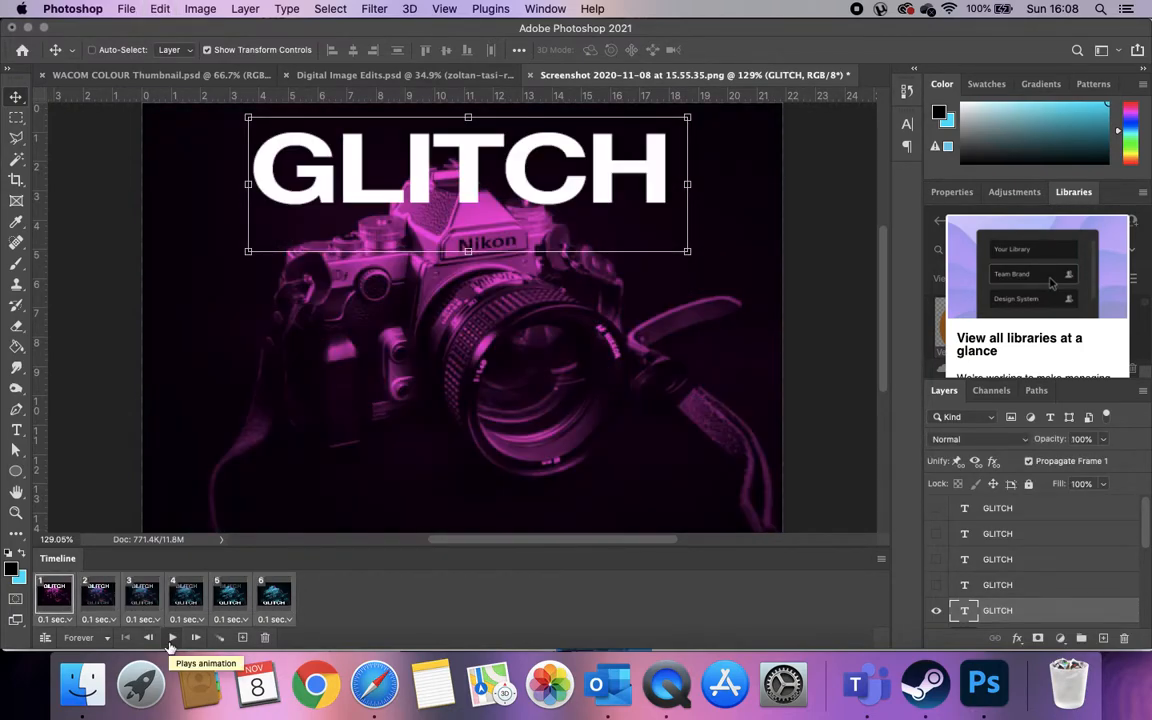
key(super+z)
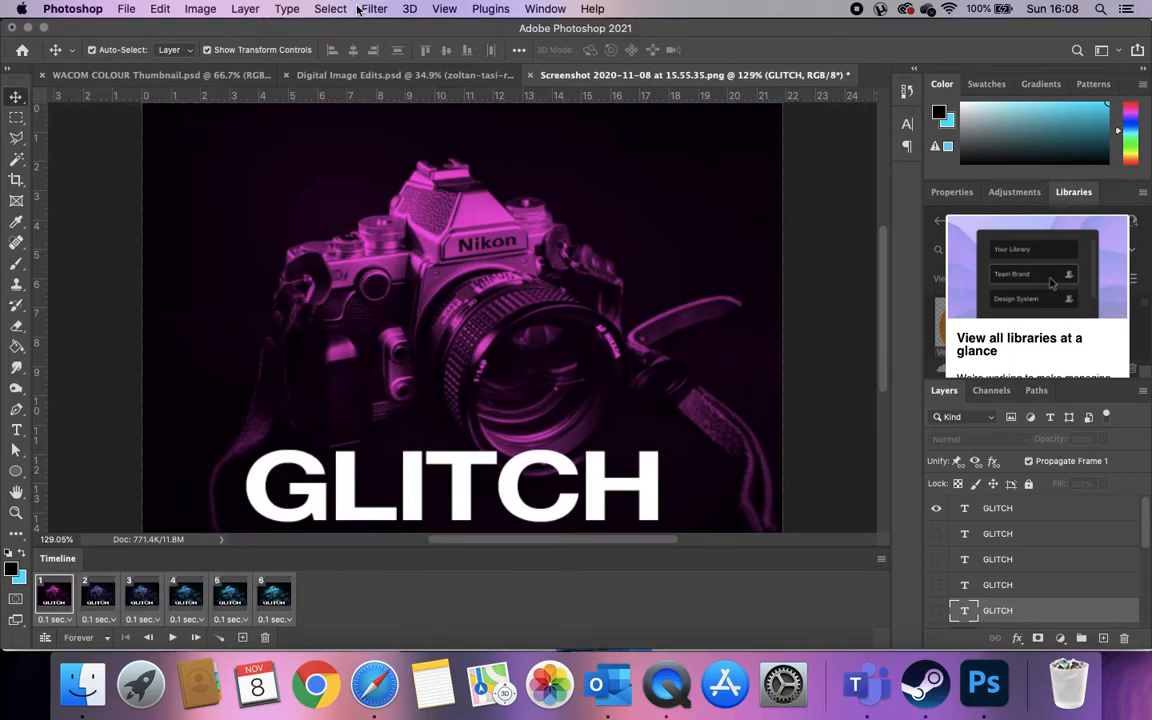
key(super+z)
- In frame 1, show the hidden camera image layers and keep only the lowest GLITCH line visible
super+click(458, 480)
super+click(495, 268)
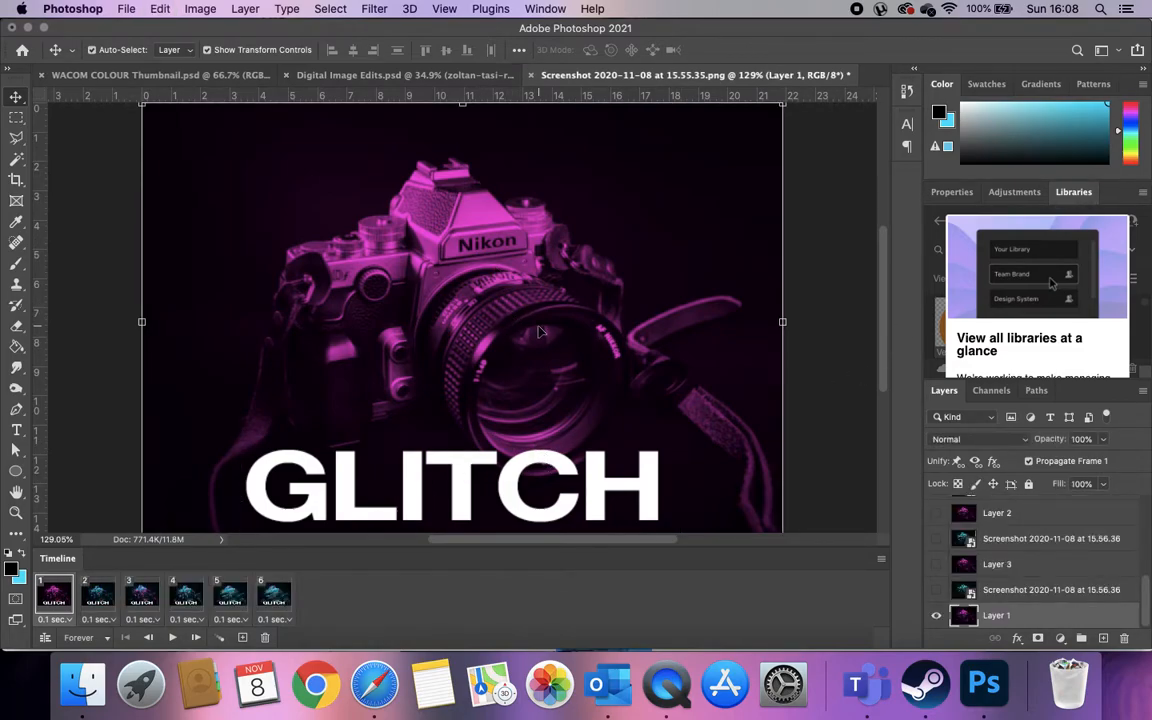
click(936, 589)
click(936, 564)
click(936, 512)
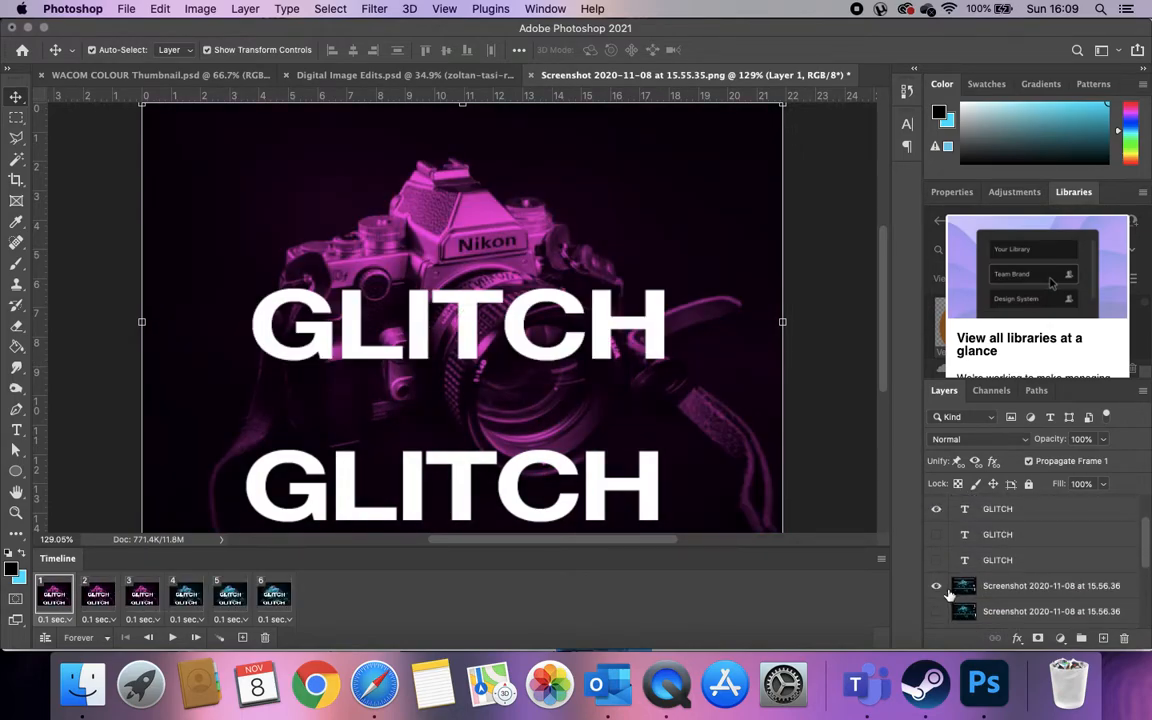
click(936, 508)
- Offset the uppermost cyan camera image slightly up and left of the magenta camera, and preview the animation
drag(432, 239, 479, 274)
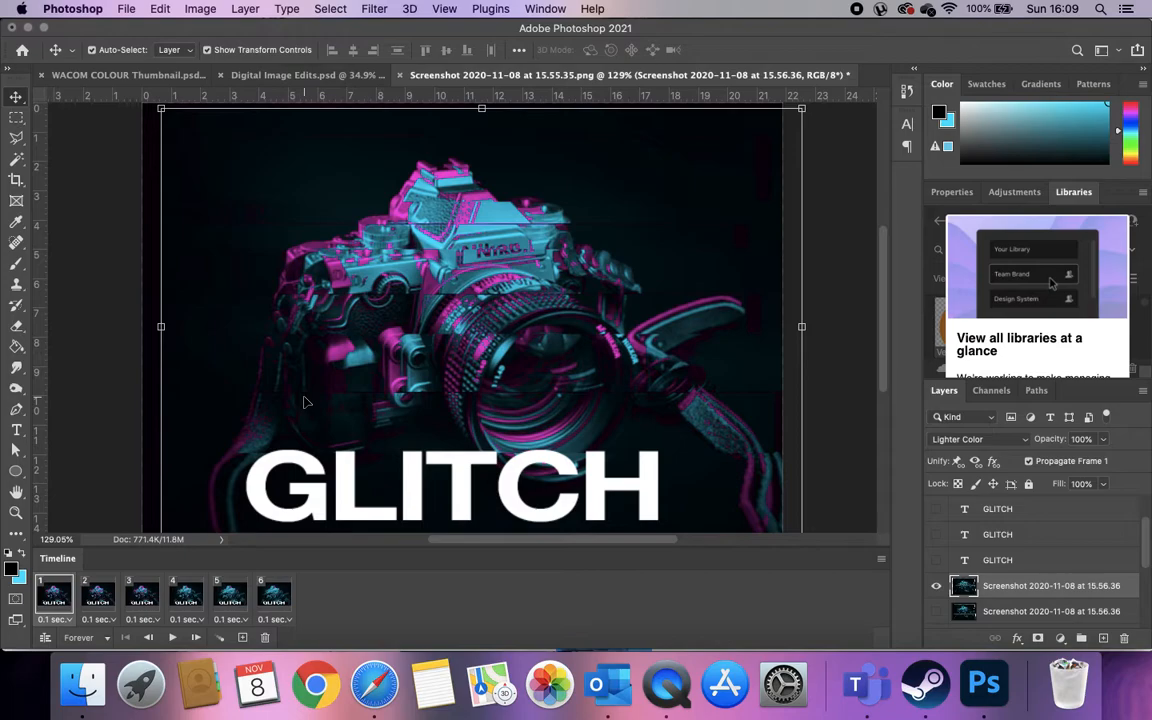
drag(357, 281, 324, 271)
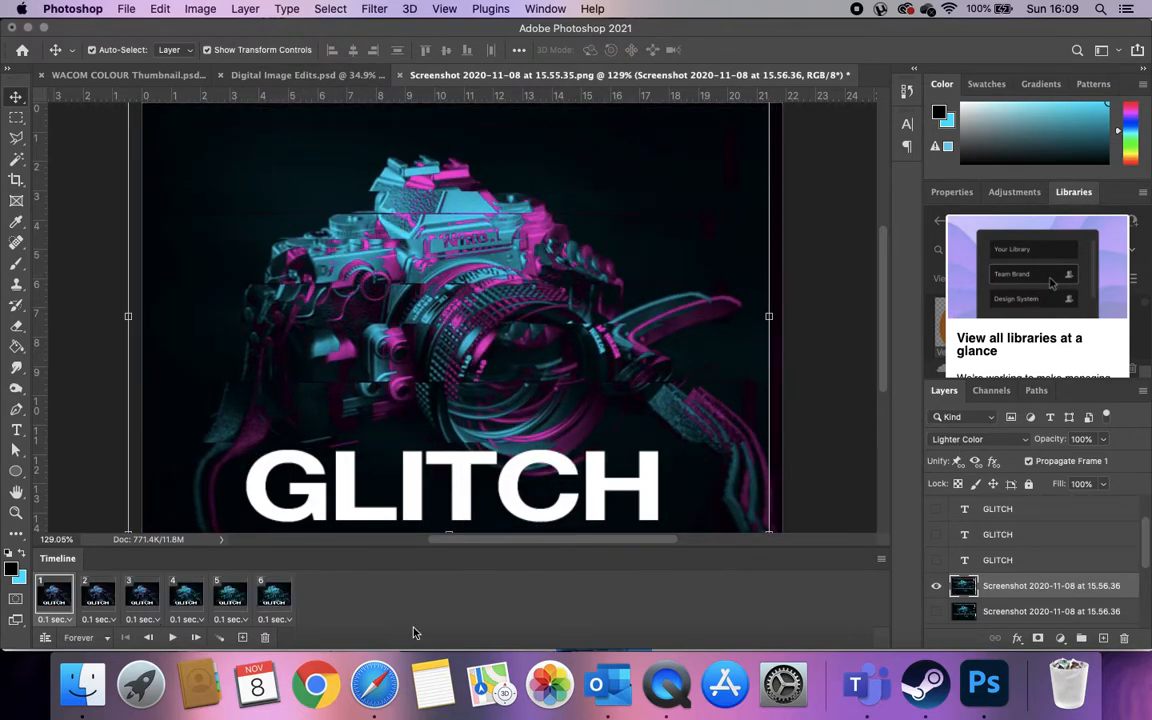
click(171, 637)
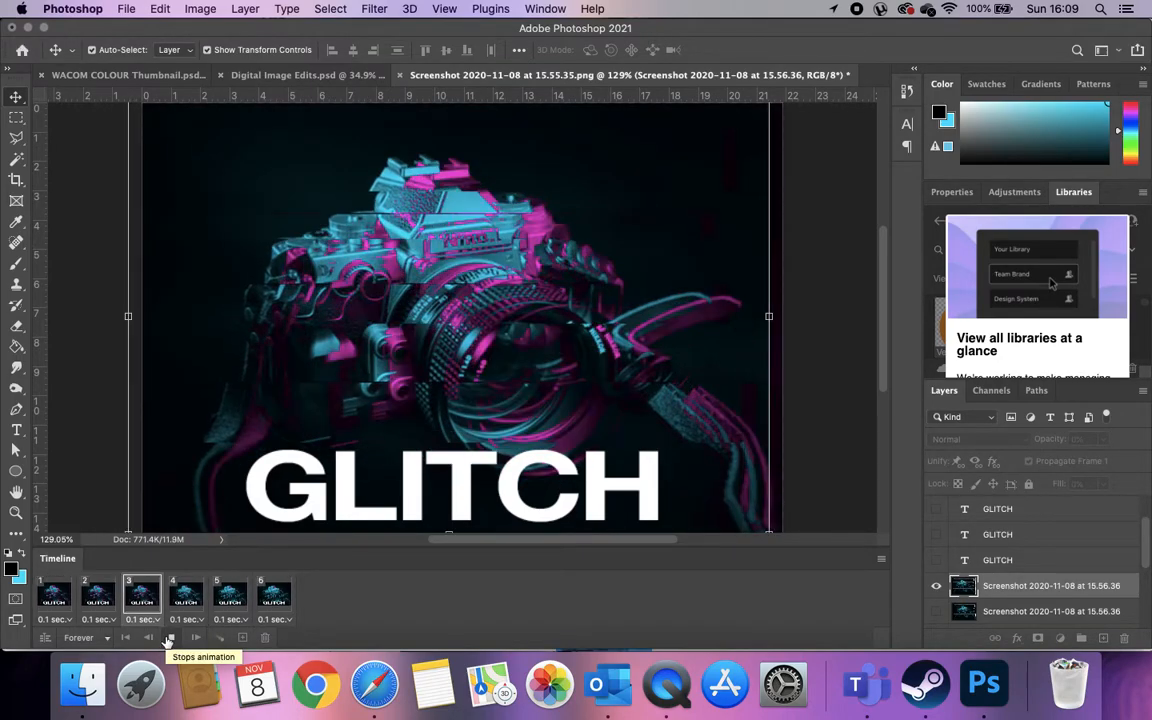
click(169, 638)
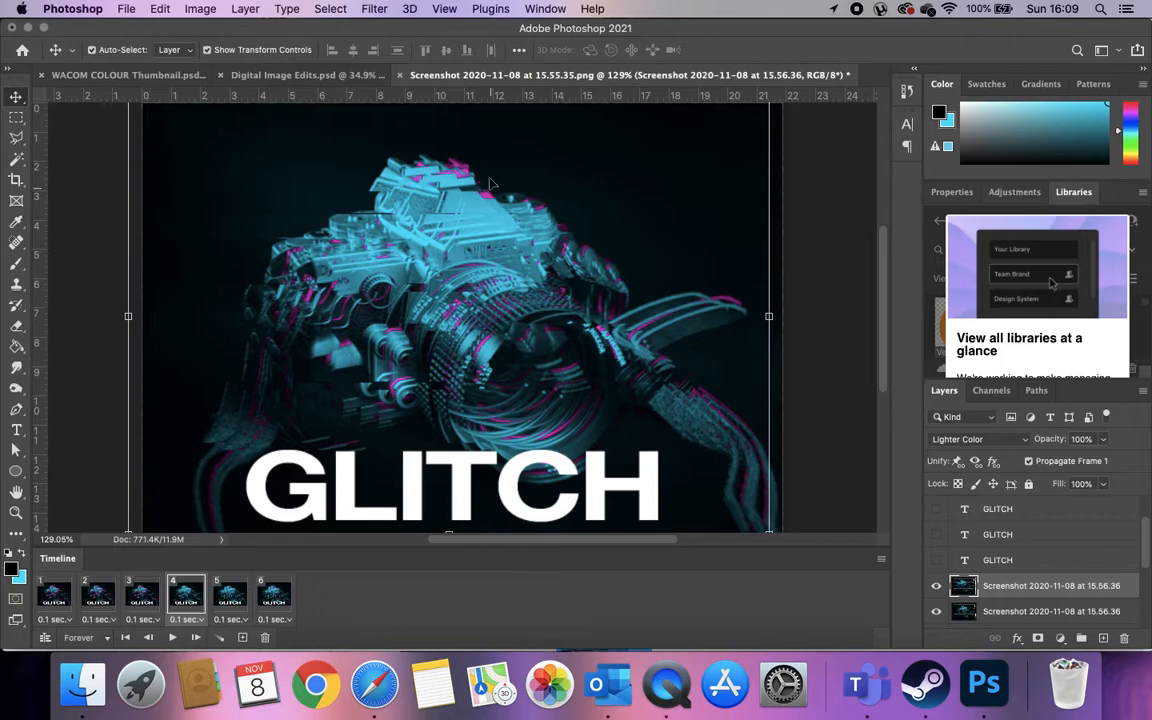
- Check the layers of the first frames and hide the uppermost cyan camera image in frame 3
click(84, 274)
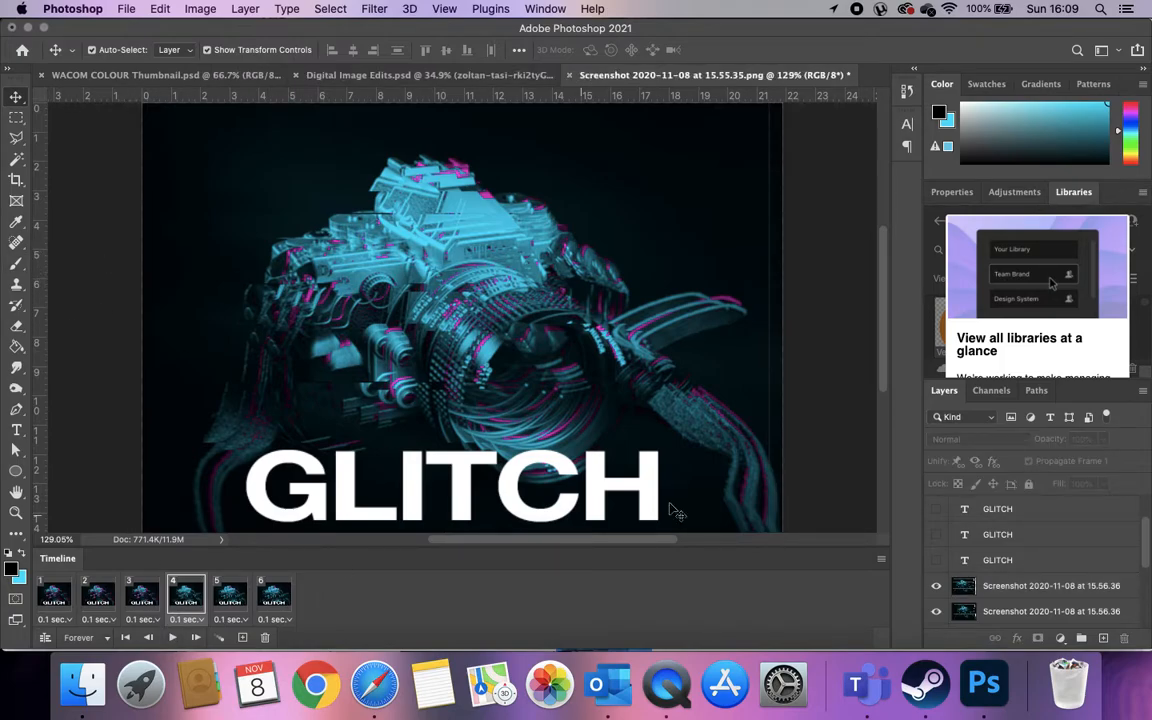
scroll(972, 564, down, 3)
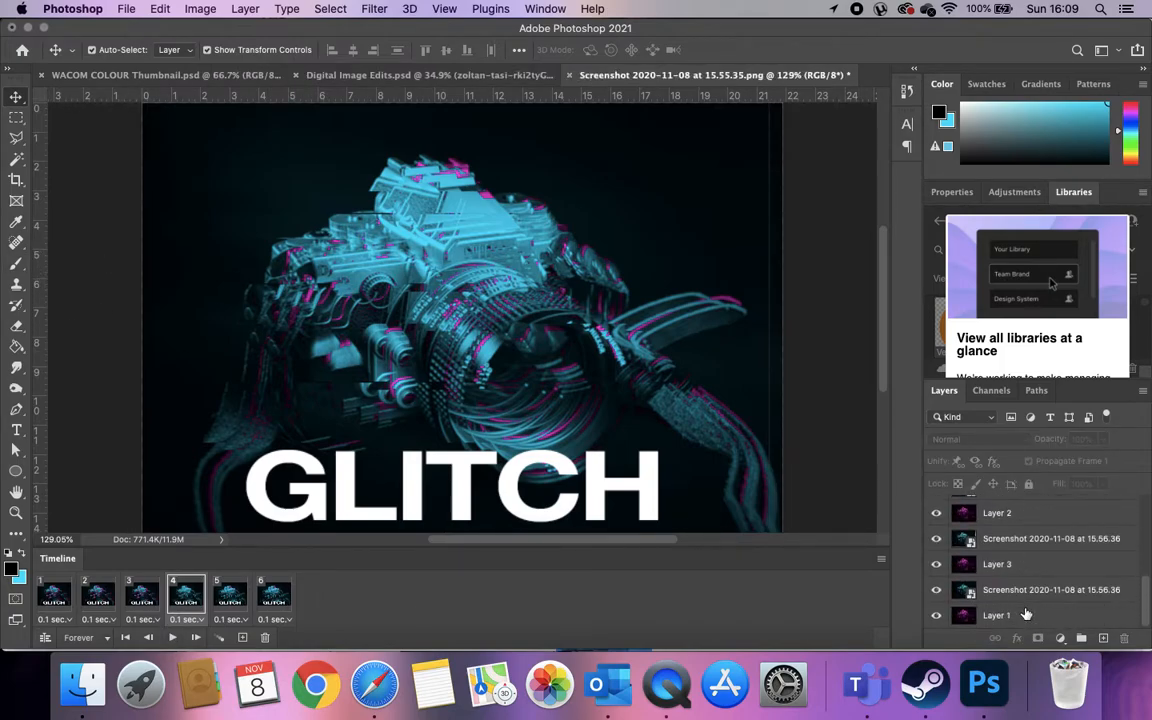
click(54, 602)
click(98, 600)
click(141, 598)
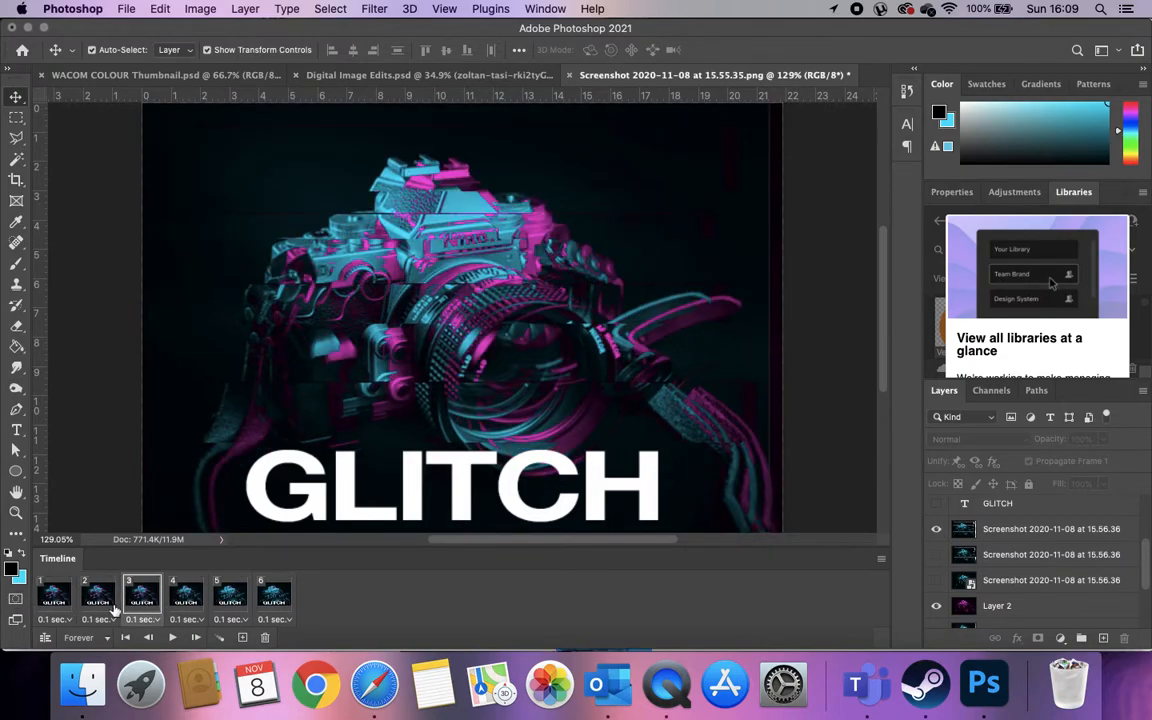
click(936, 530)
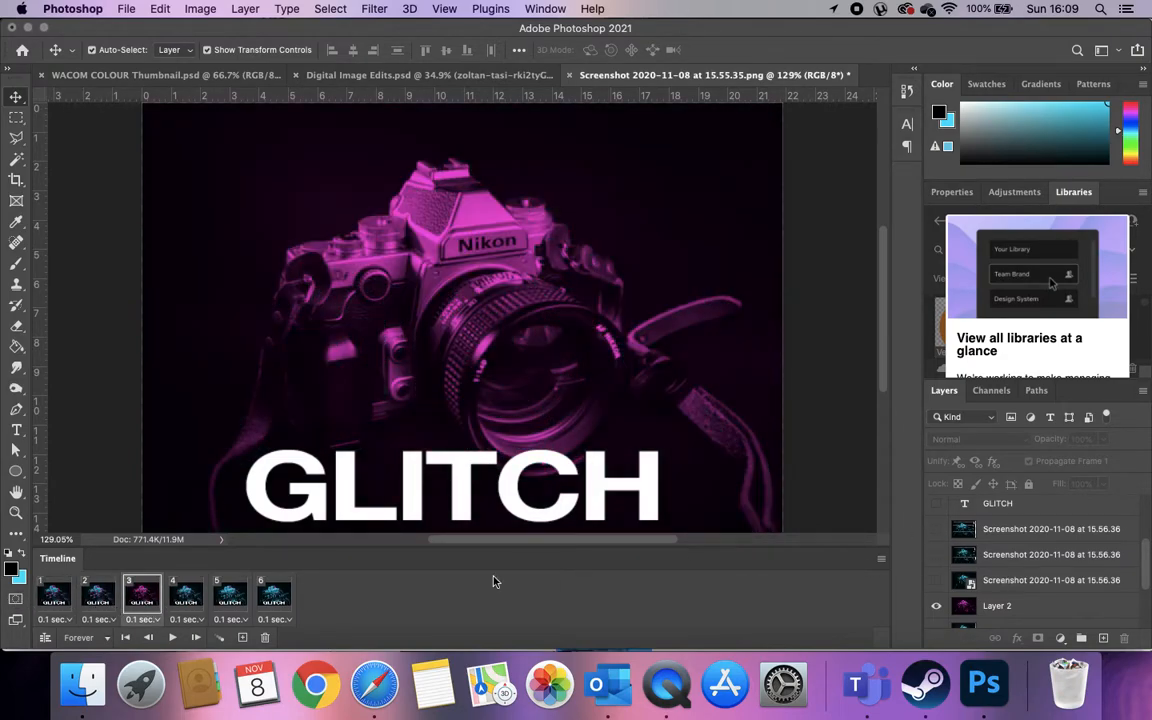
- In frame 2, hide the uppermost cyan camera image and show the cyan smart object directly above Layer 2
click(84, 596)
click(56, 598)
click(90, 598)
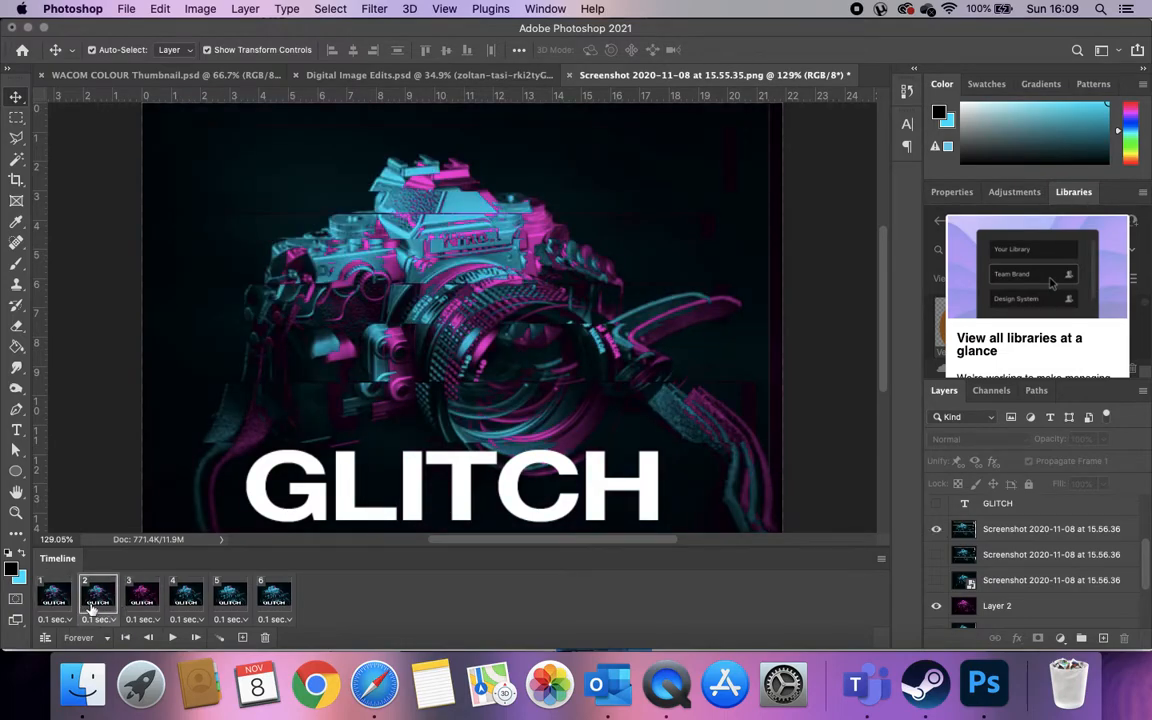
click(936, 530)
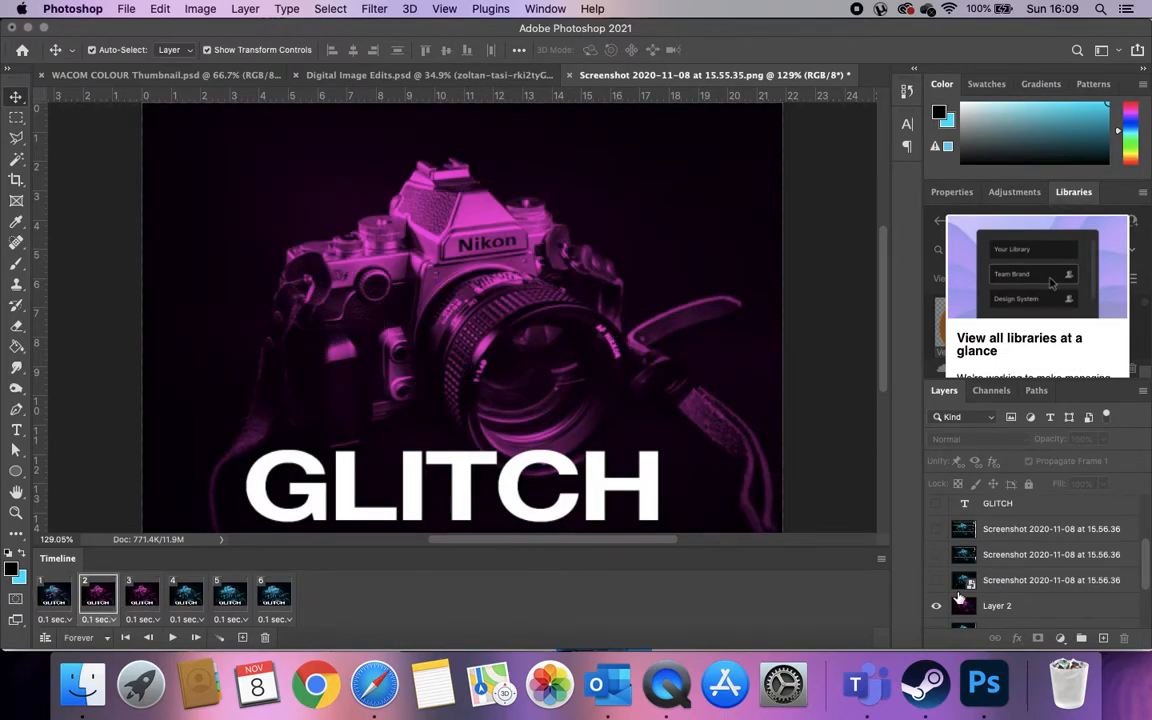
click(934, 580)
- In frame 3, show the second cyan camera image from the top of the image layers
click(141, 596)
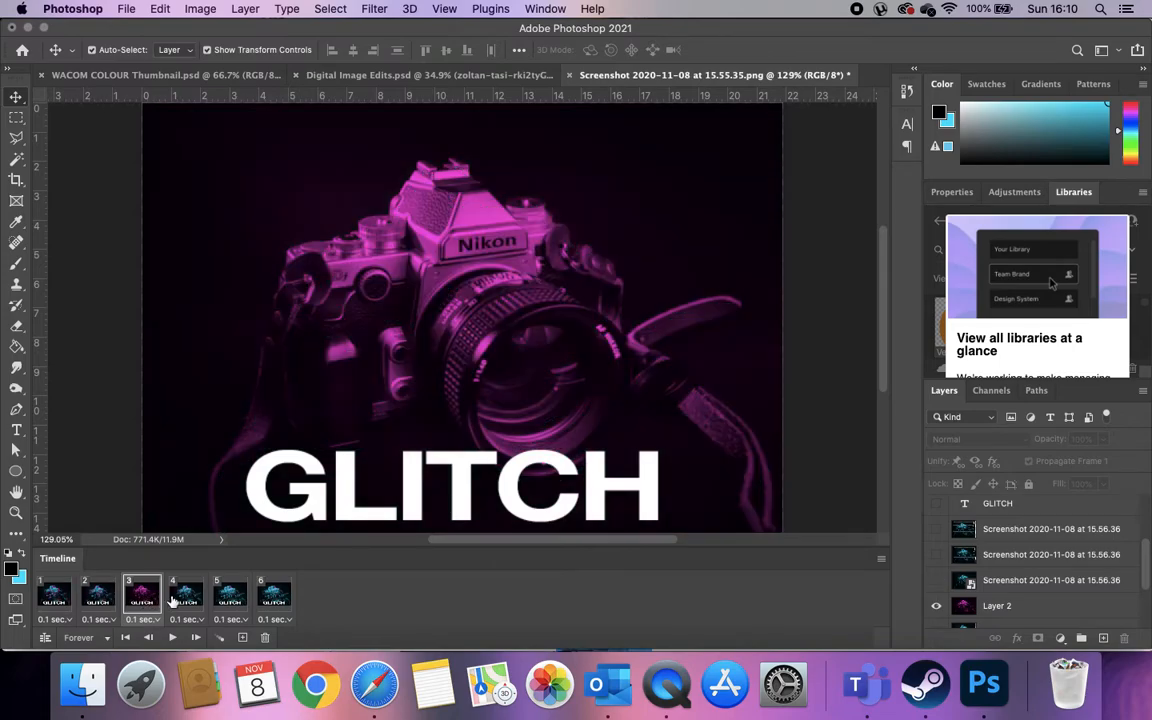
scroll(1028, 578, down, 2)
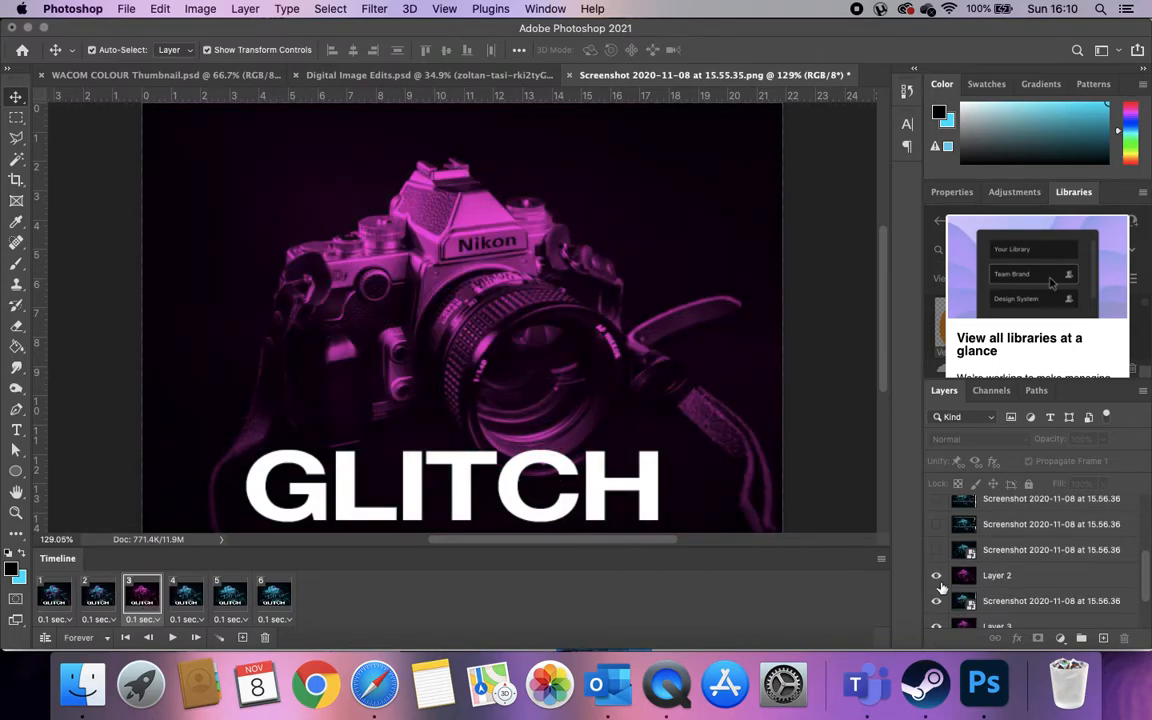
scroll(943, 552, up, 2)
click(936, 553)
- In frame 4, hide the second cyan camera image and show the uppermost one instead
click(185, 595)
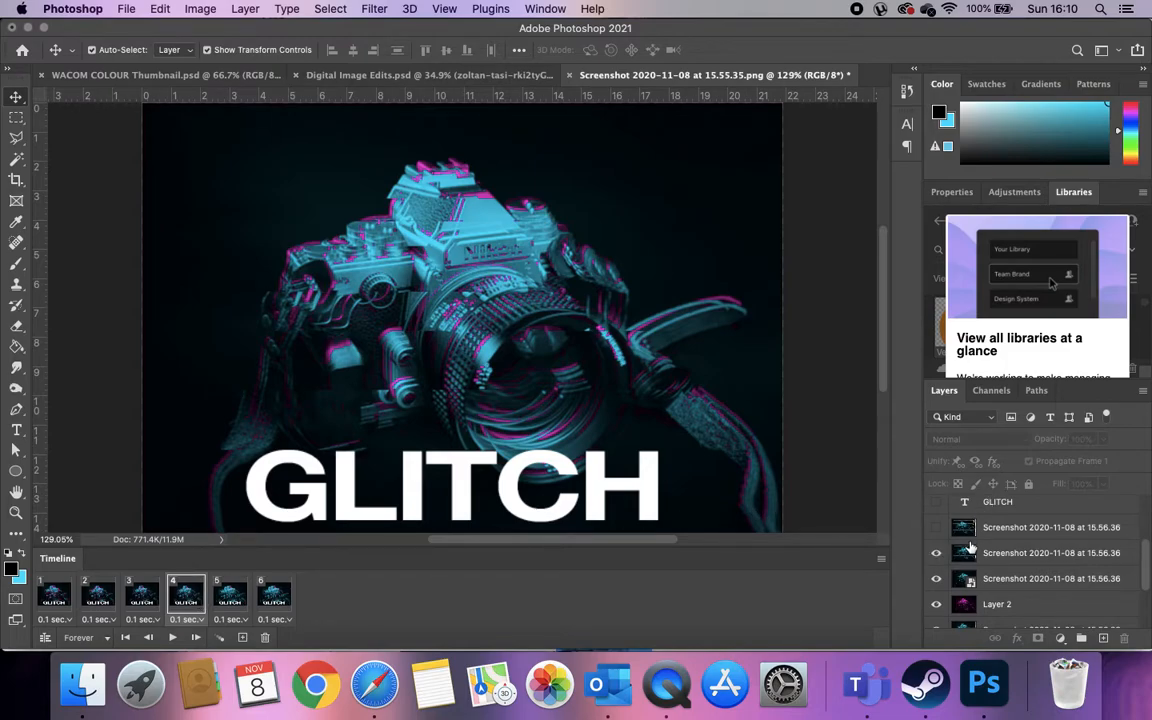
click(936, 550)
click(936, 527)
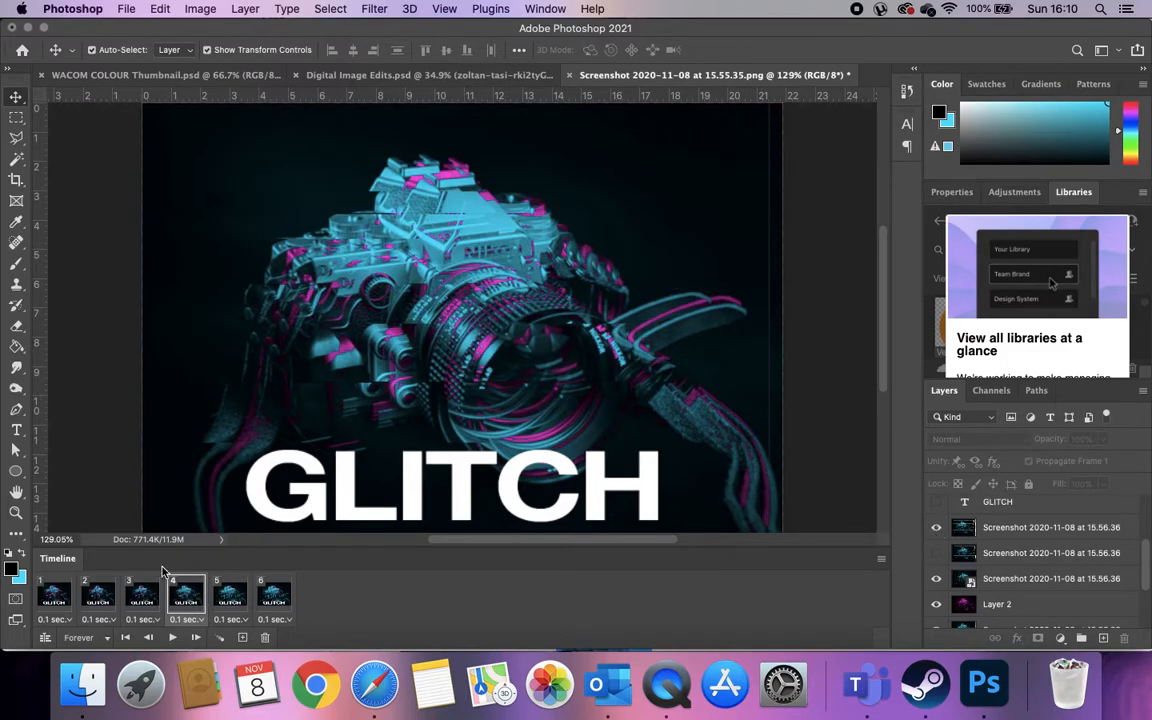
- Show the topmost GLITCH line in frame 5 and the second GLITCH line in frame 6
click(187, 619)
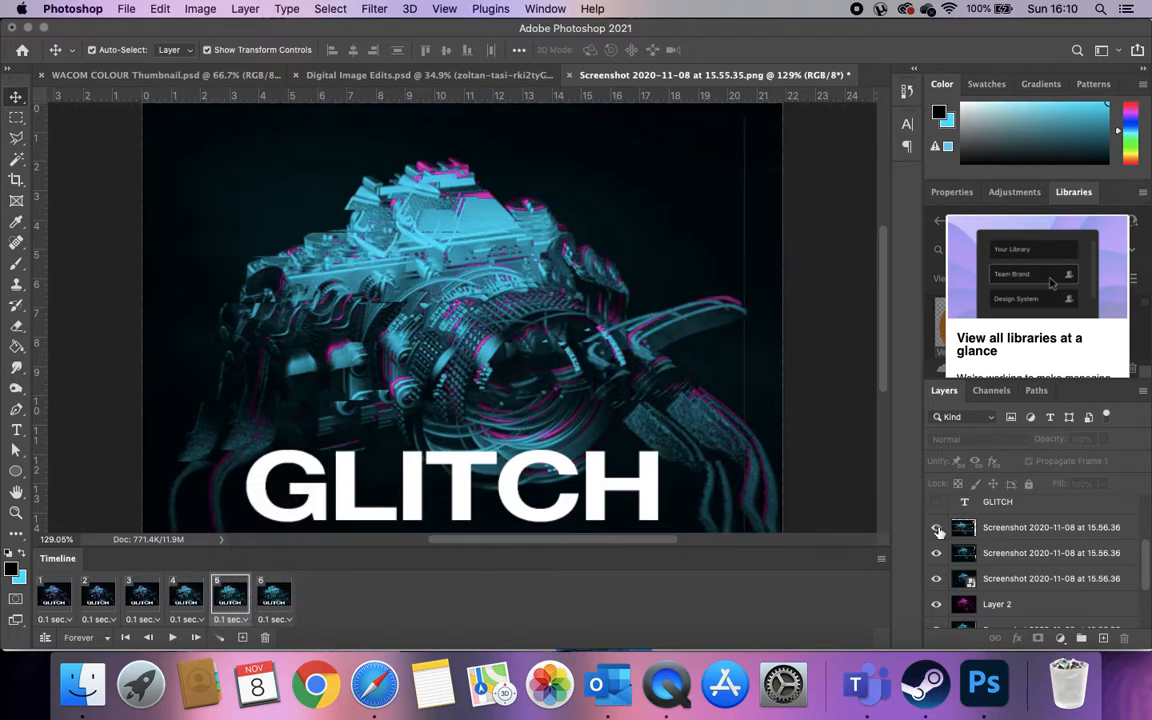
scroll(941, 546, up, 2)
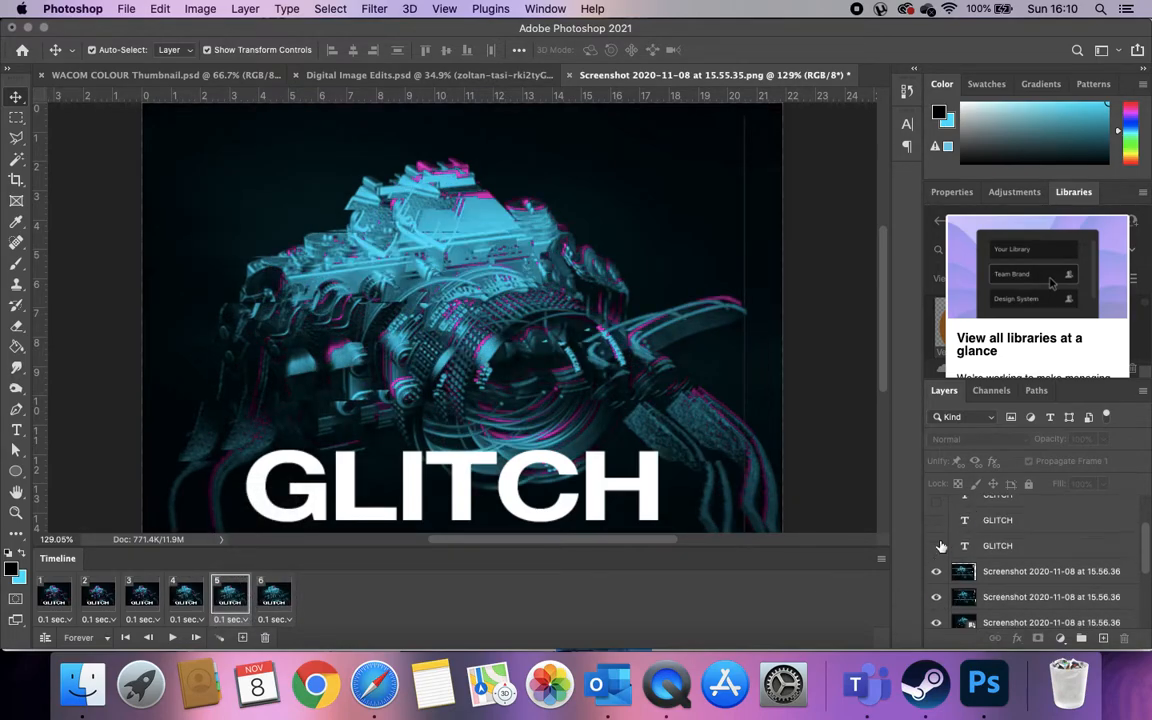
click(938, 546)
click(274, 596)
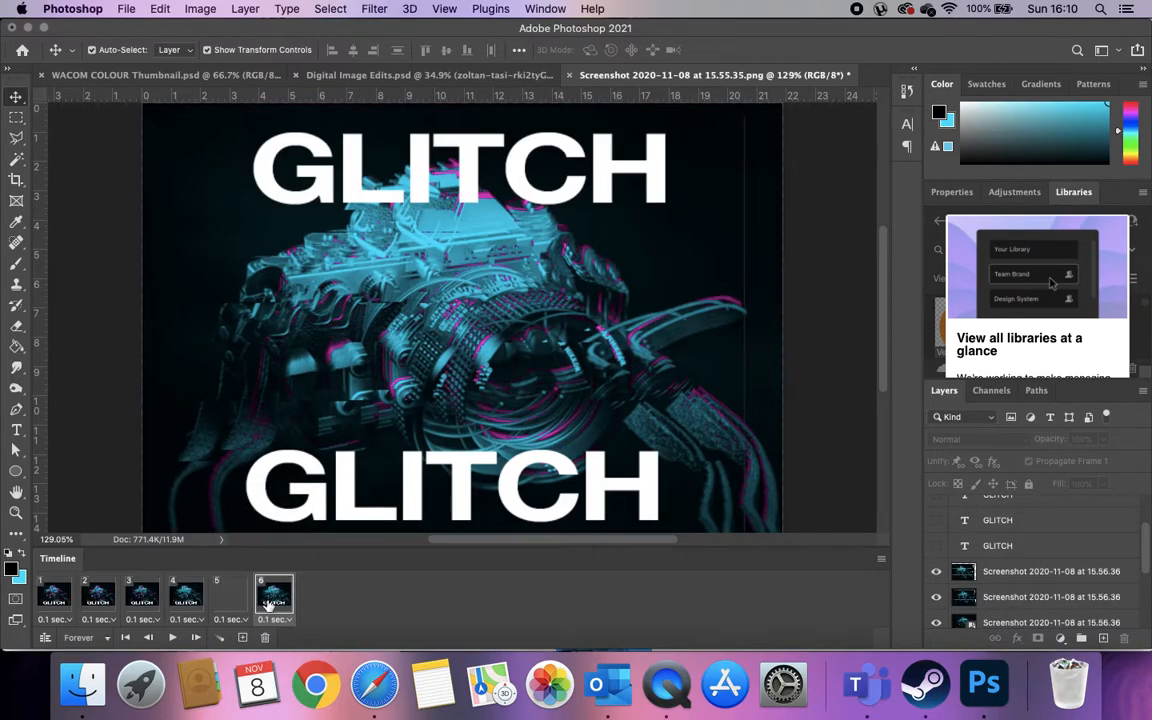
click(937, 520)
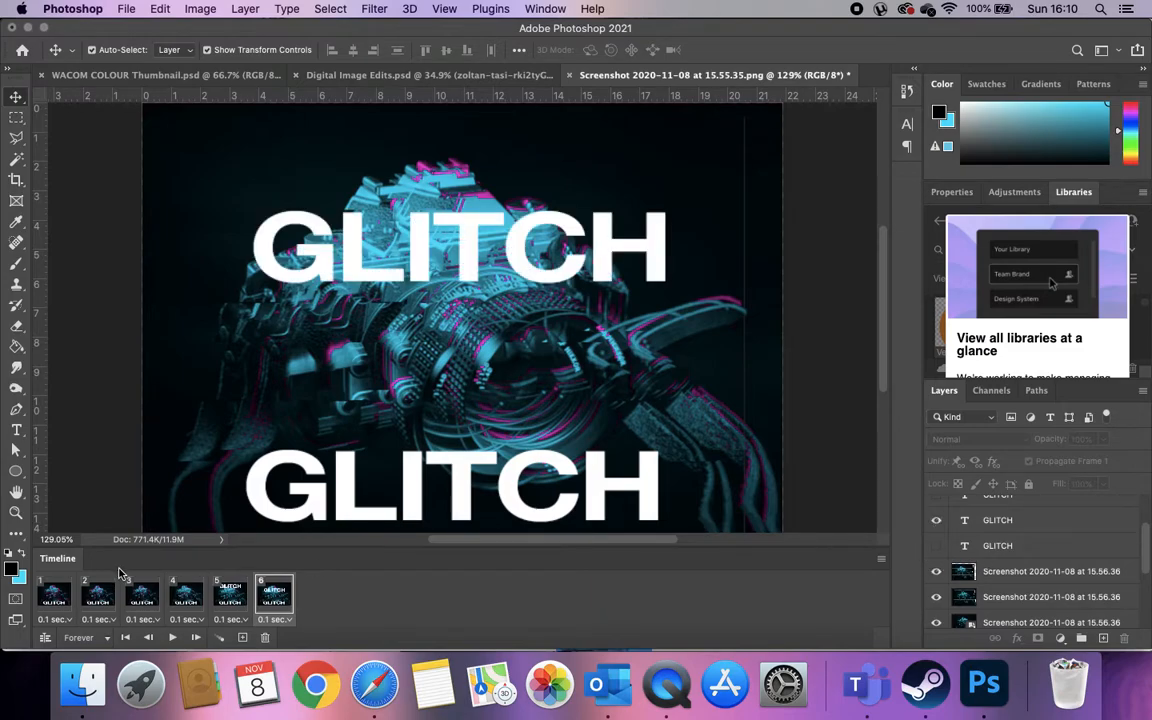
- Show the two upper GLITCH lines in frame 2 and preview the animation
click(95, 600)
click(936, 521)
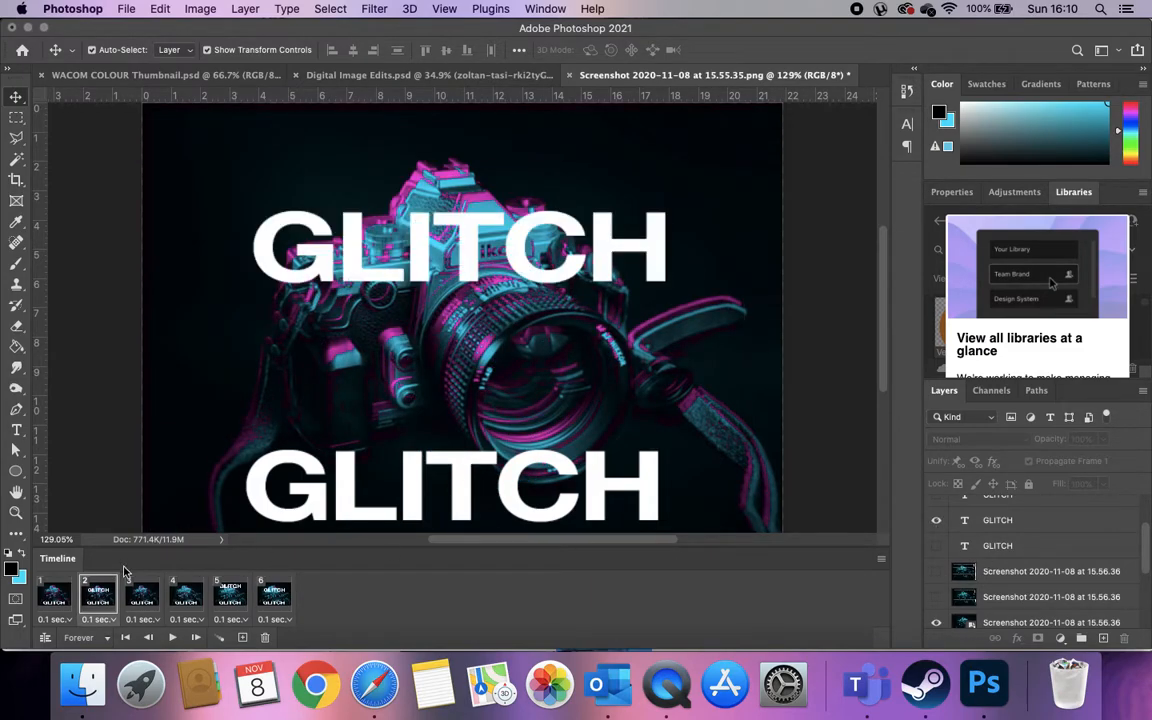
click(937, 547)
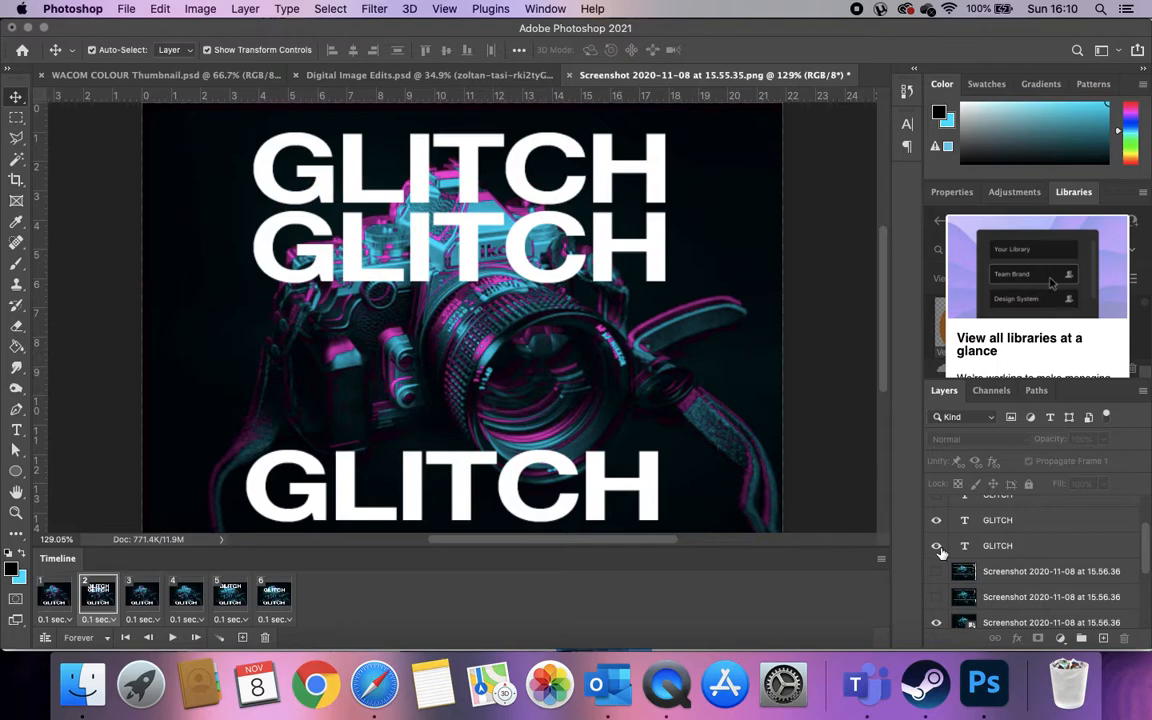
click(172, 637)
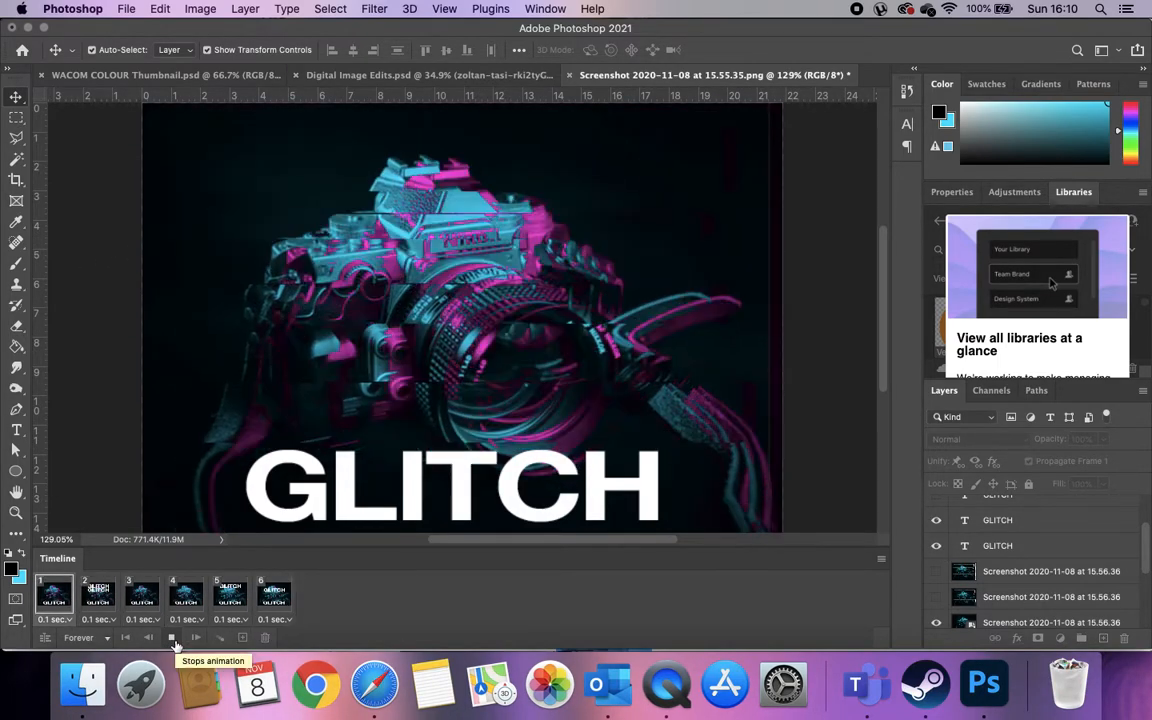
click(172, 637)
click(126, 8)
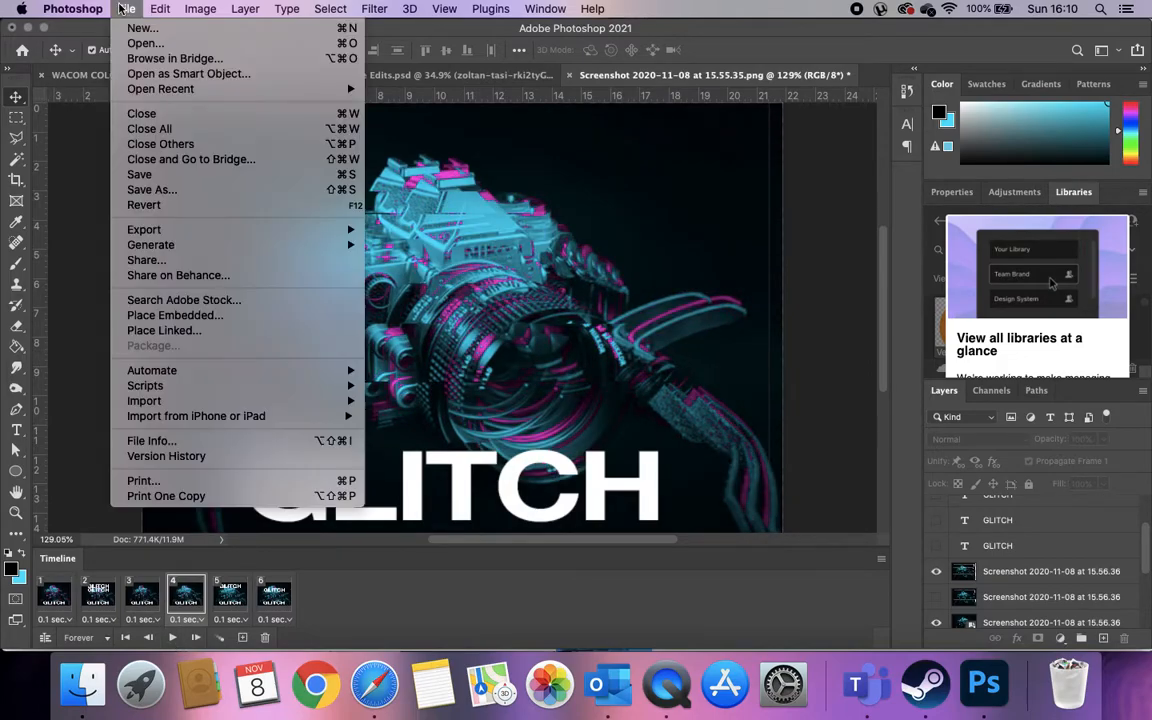
mouse_move(186, 227)
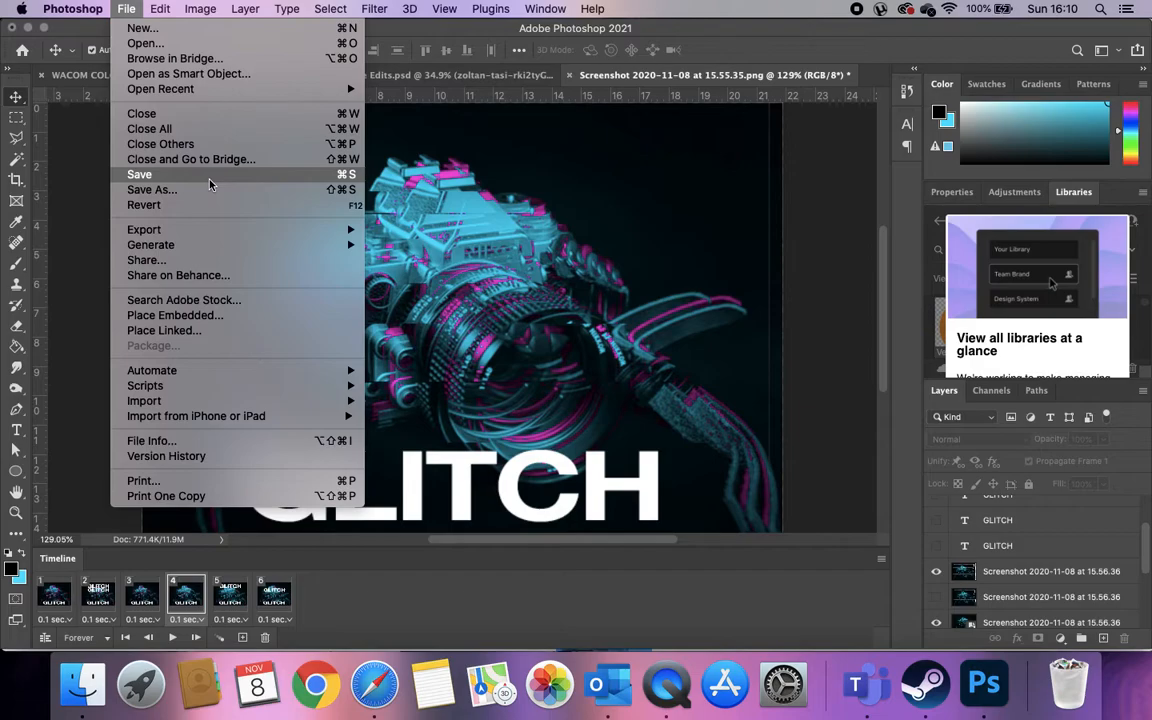
click(210, 184)
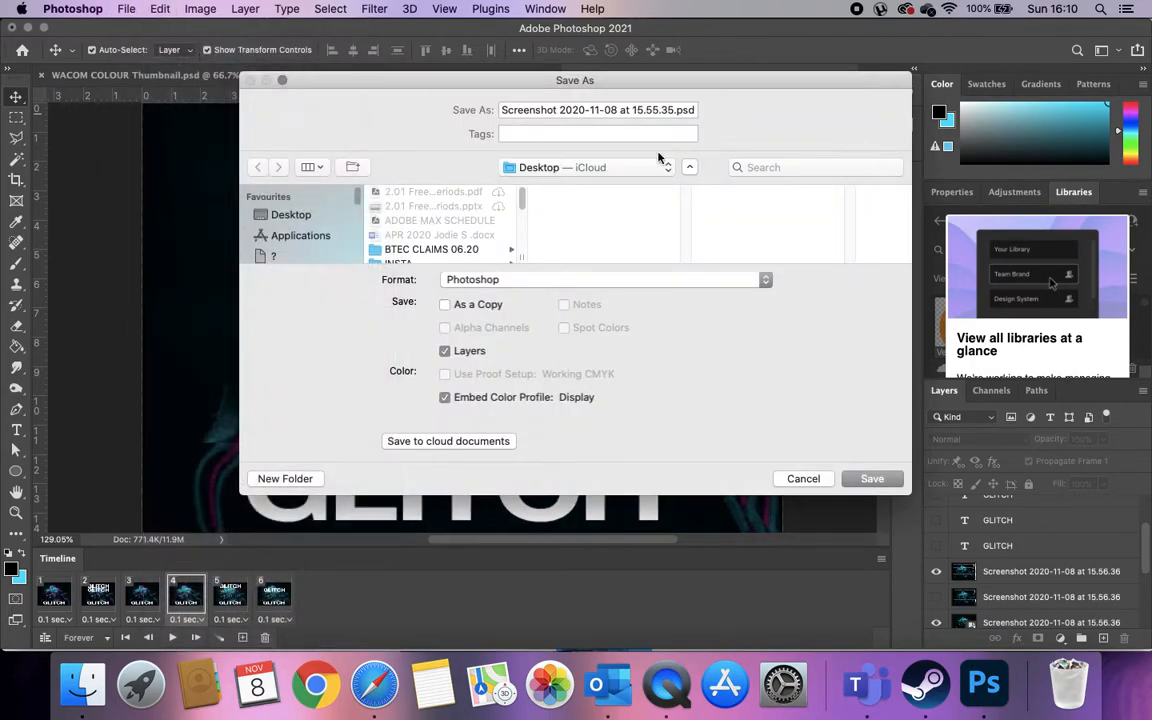
click(816, 476)
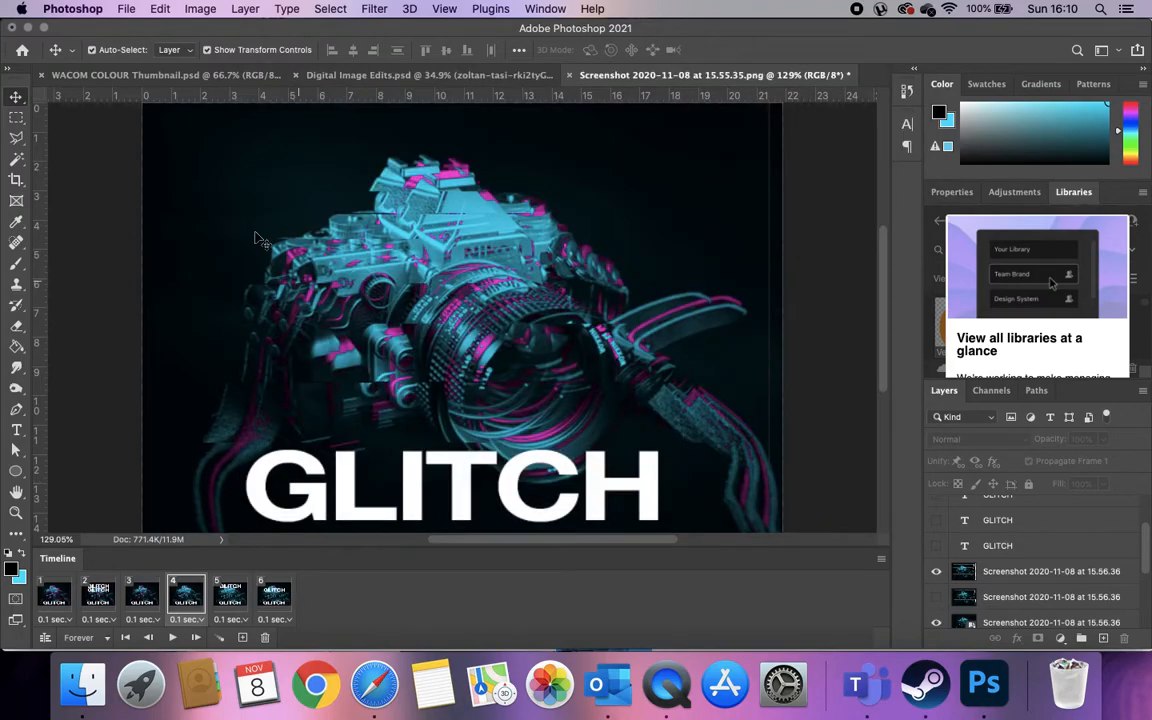
- Set up a Save for Web export as GIF with the Adaptive colour reduction and 64 colours
click(126, 9)
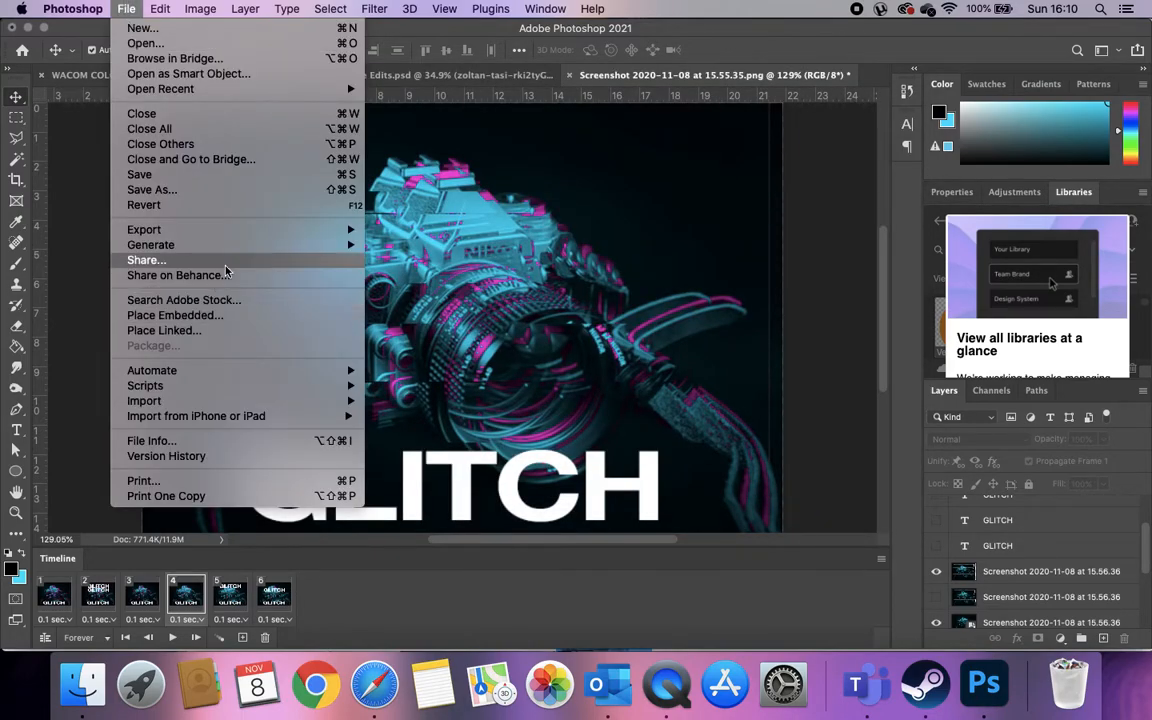
mouse_move(251, 234)
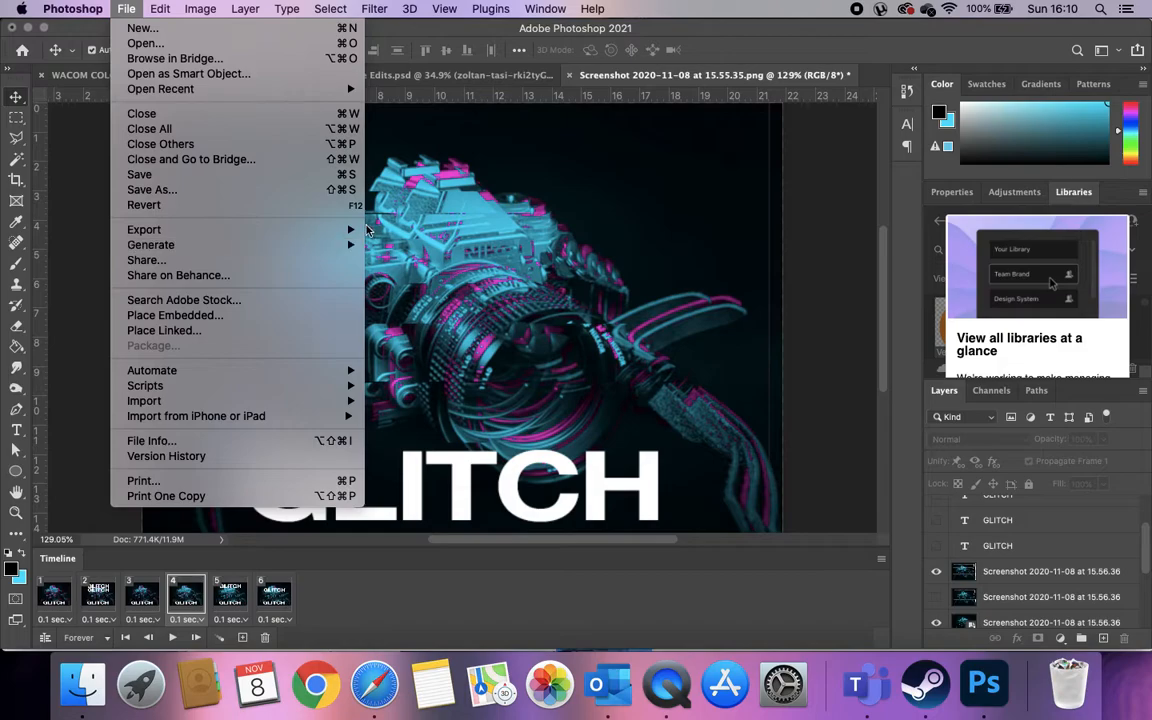
click(453, 295)
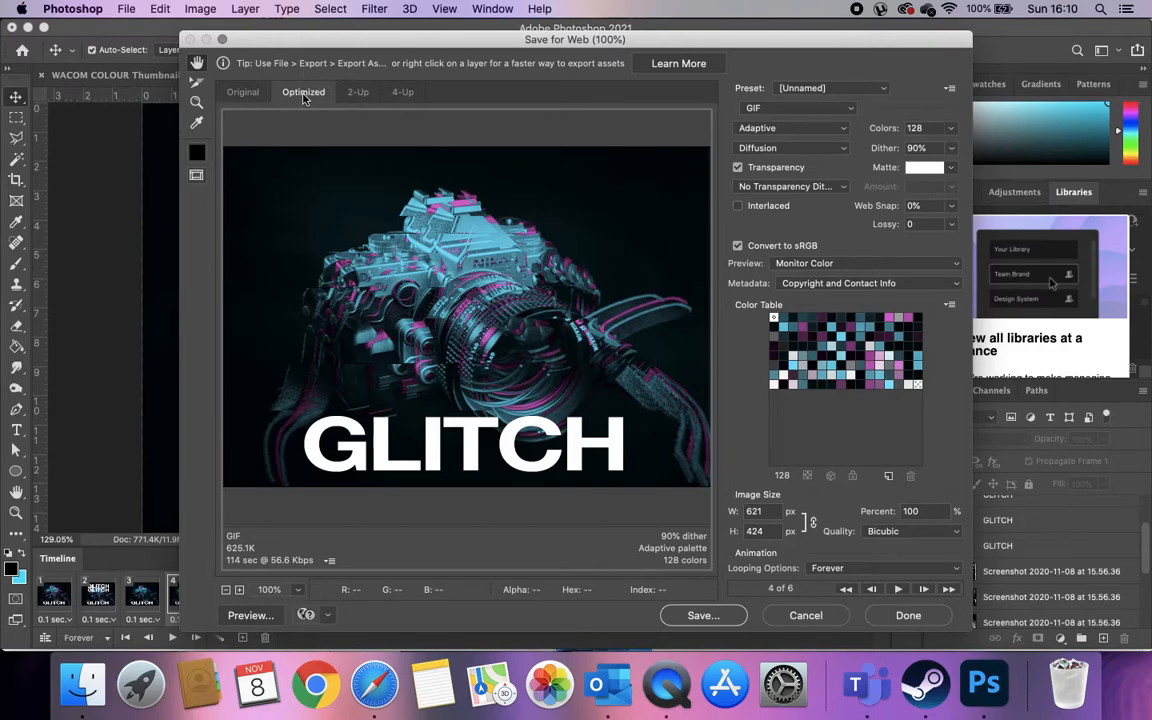
click(760, 129)
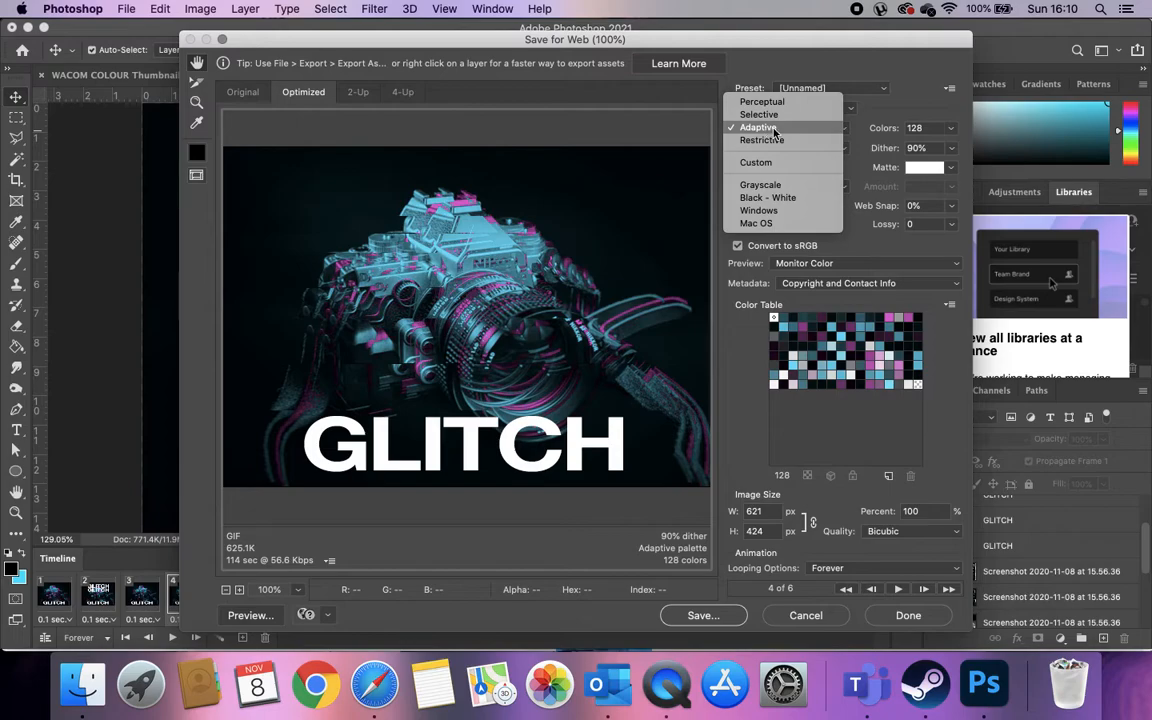
click(774, 131)
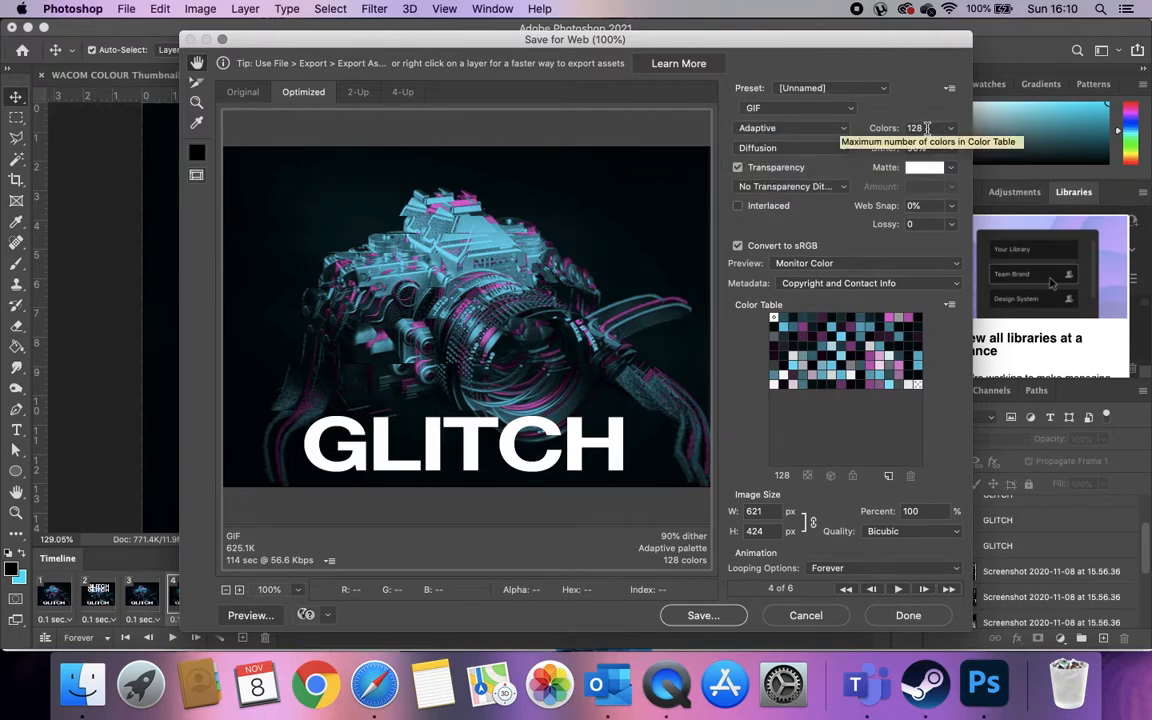
click(949, 133)
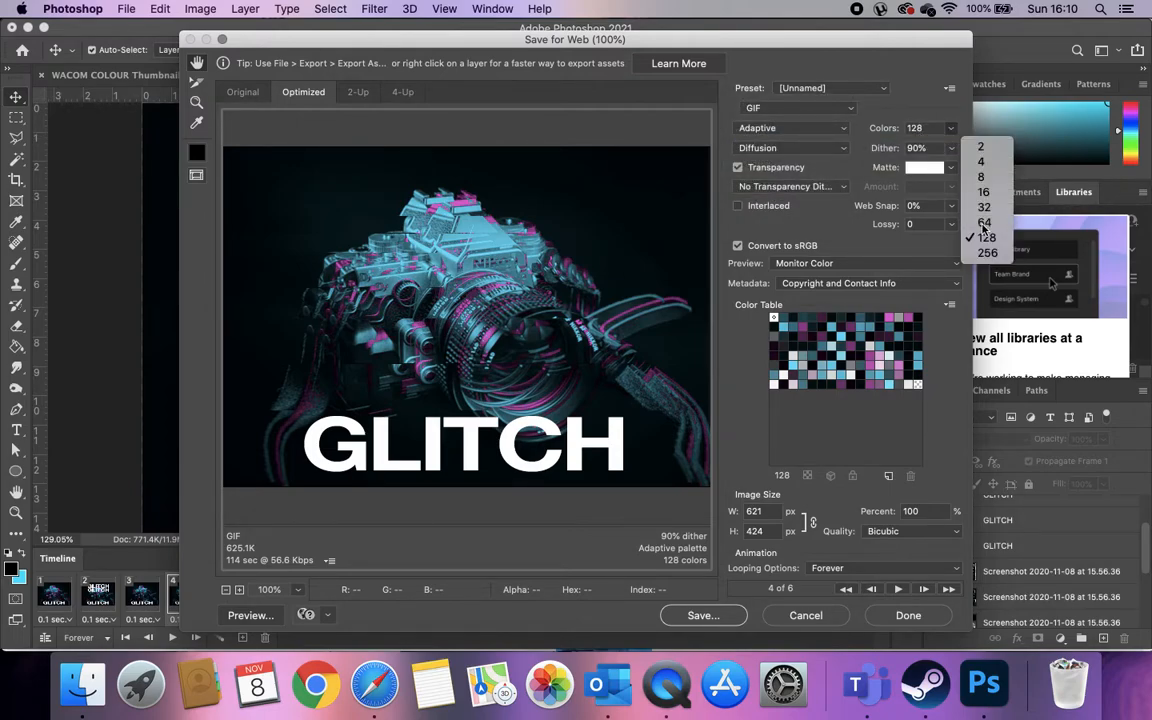
click(890, 222)
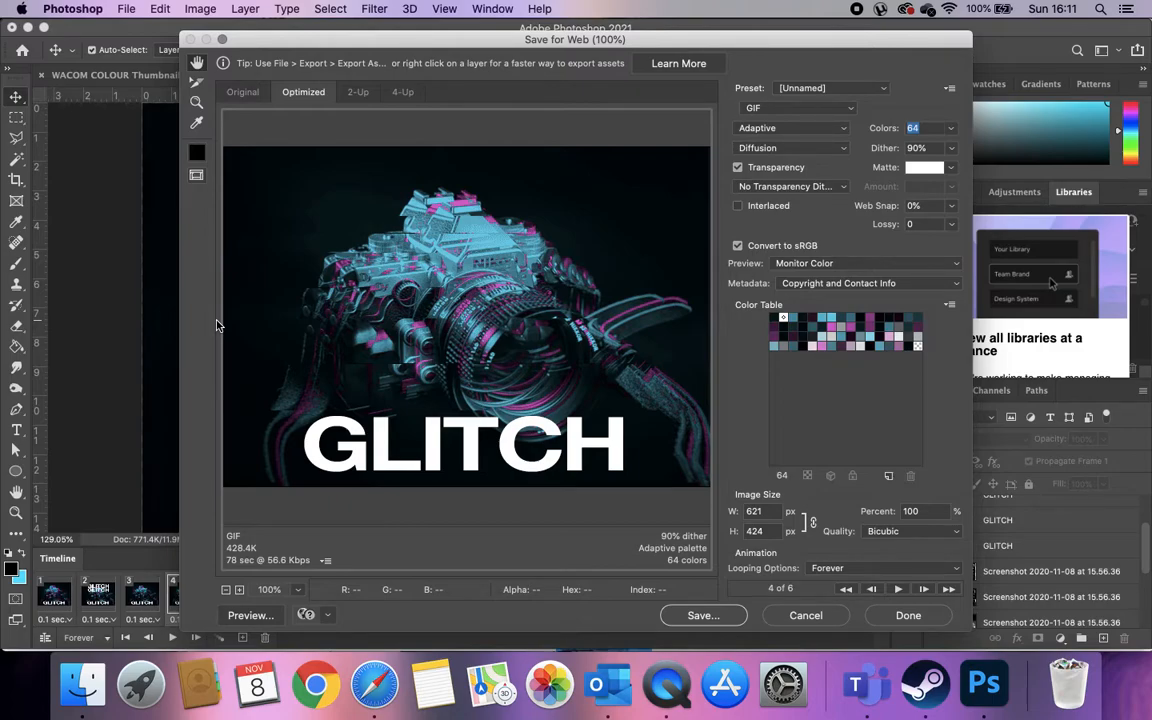
click(955, 130)
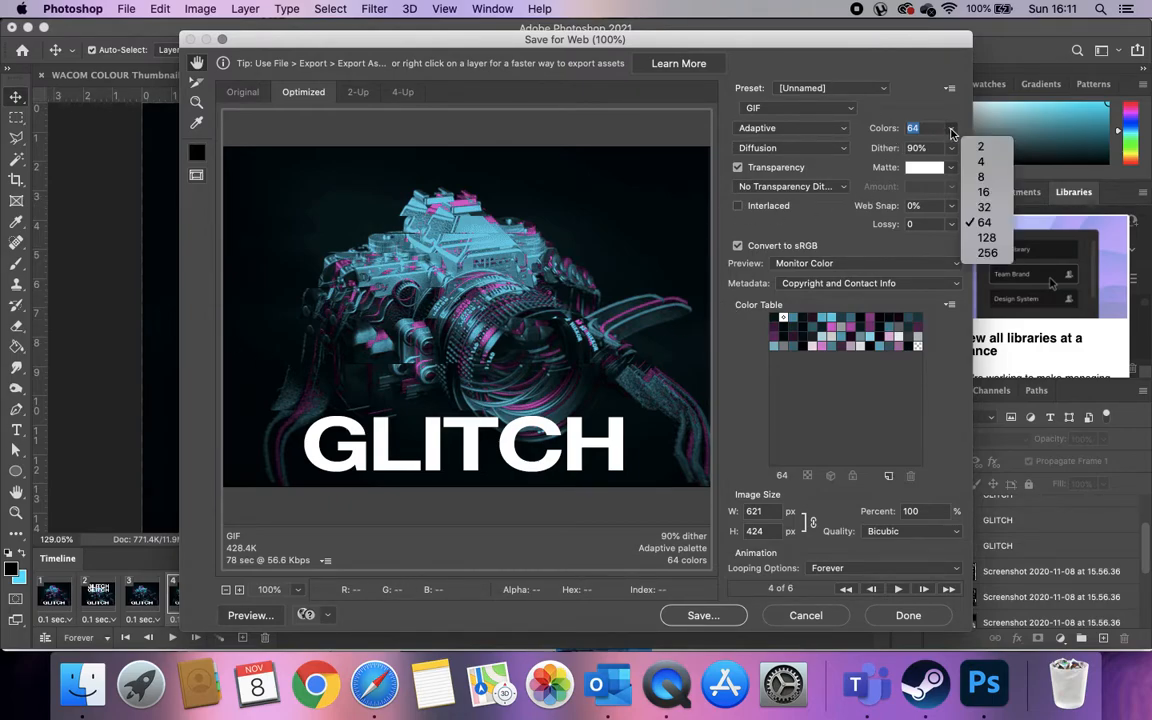
click(985, 221)
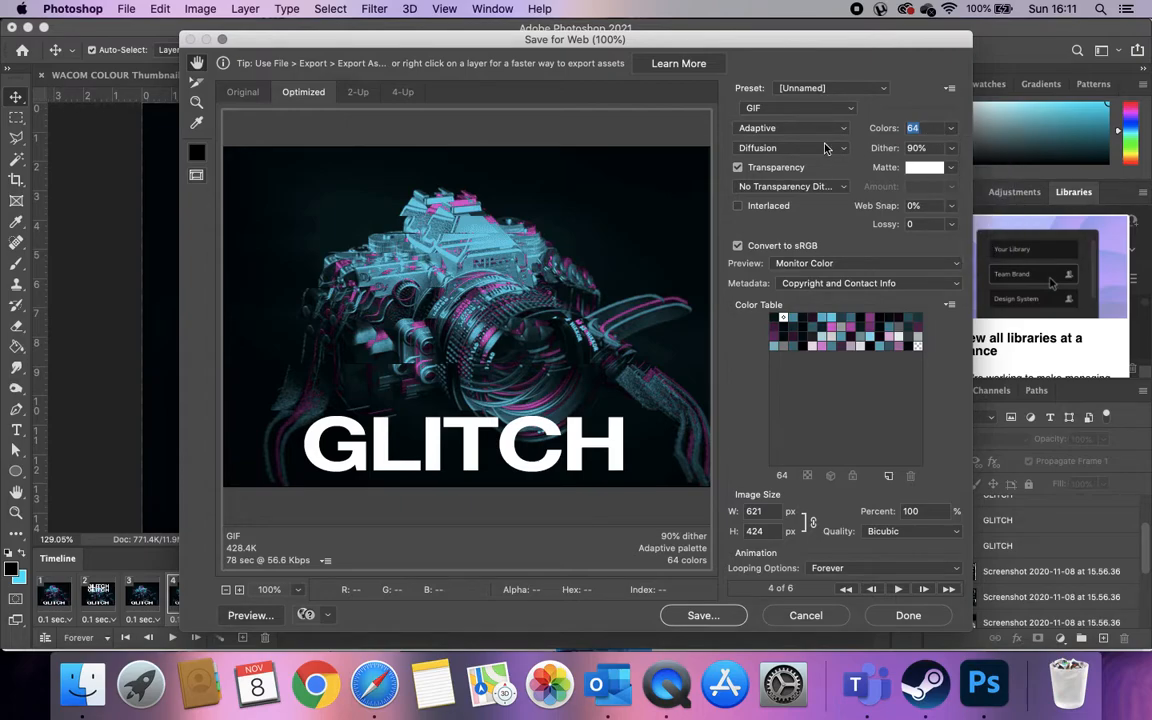
- Save the optimized GIF to the Desktop under the name Gif Test
click(723, 620)
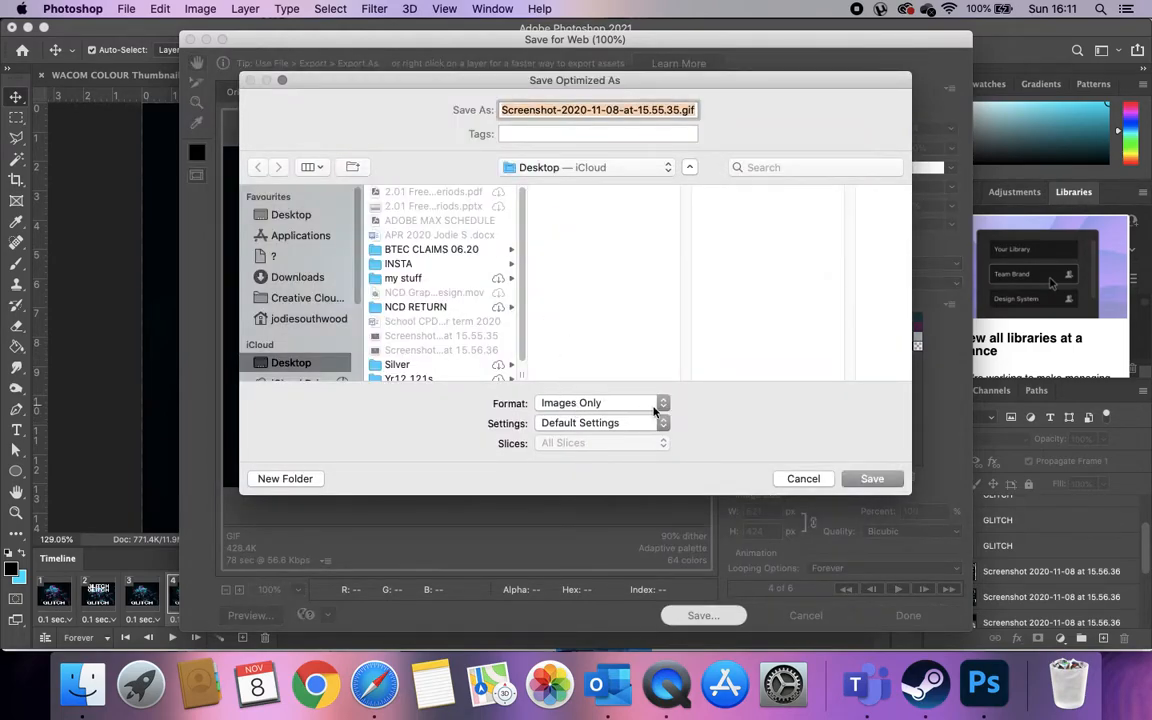
key(BackSpace)
text(Gif Test)
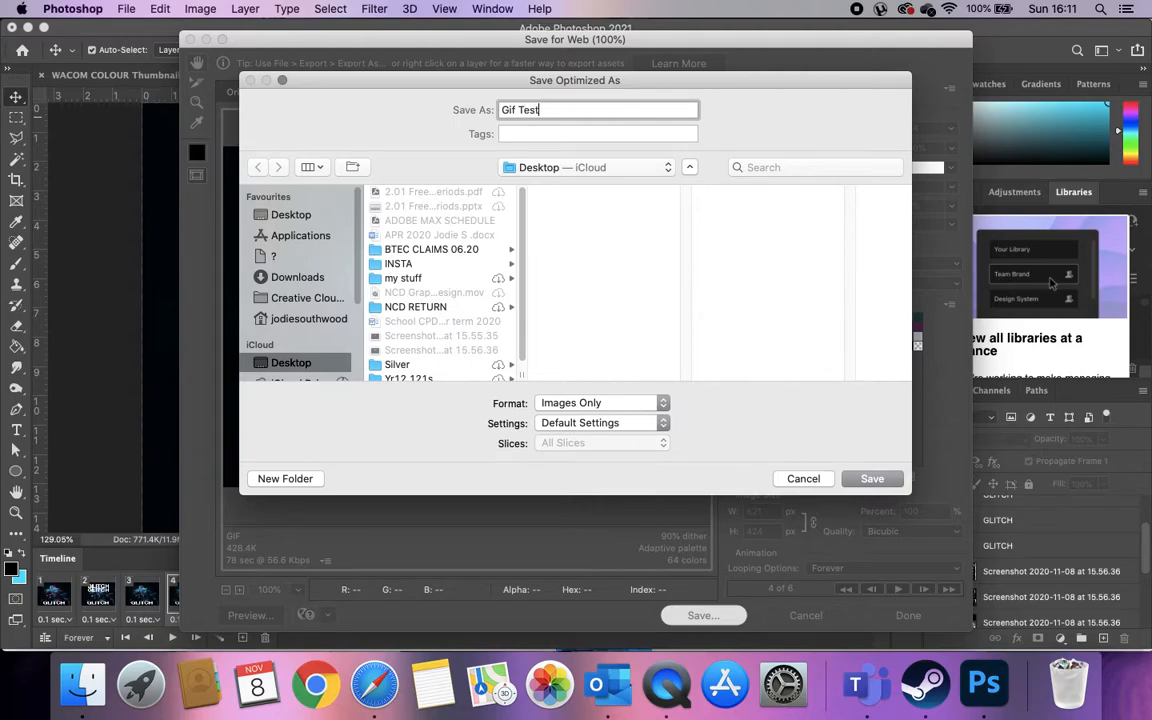
click(872, 478)
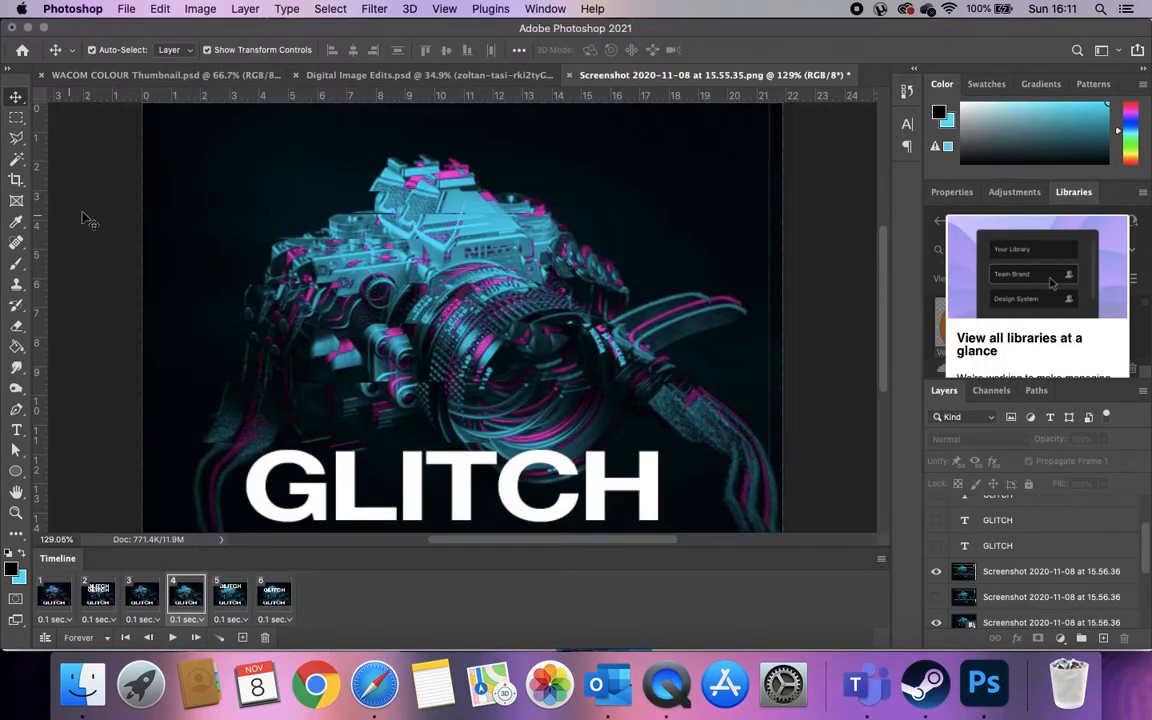
- Minimize Photoshop, open the exported Gif-Test file from the Desktop in Preview, look through its frames and close it
click(32, 27)
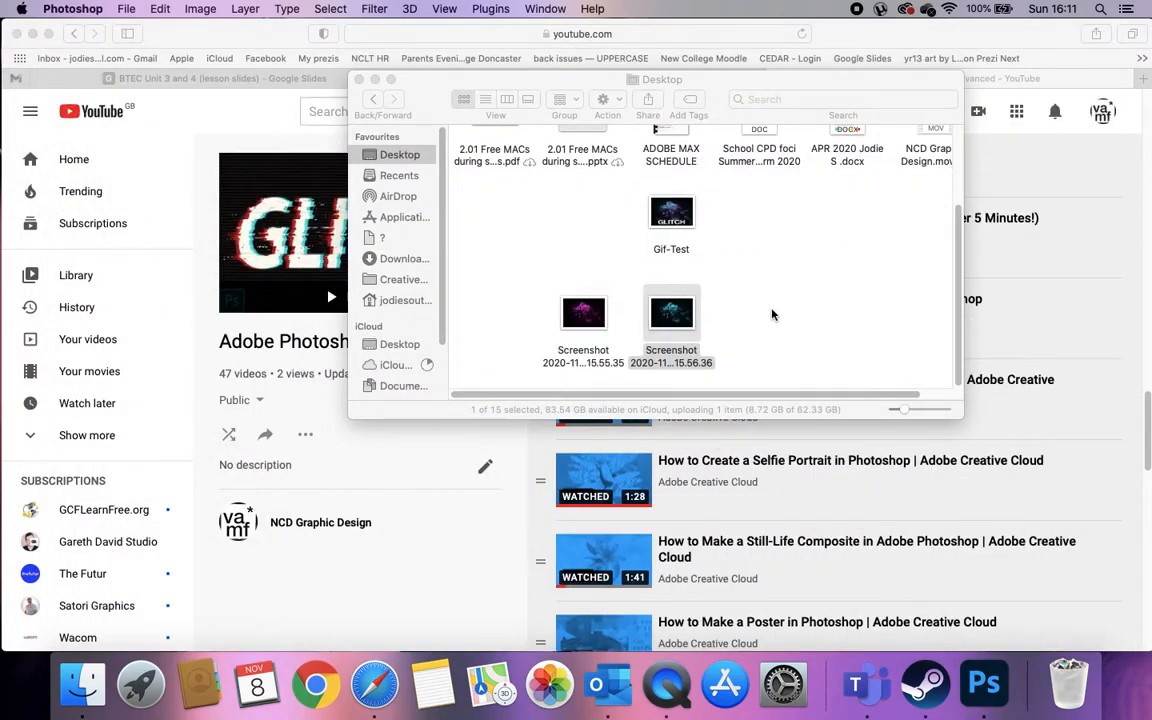
click(645, 237)
double_click(645, 237)
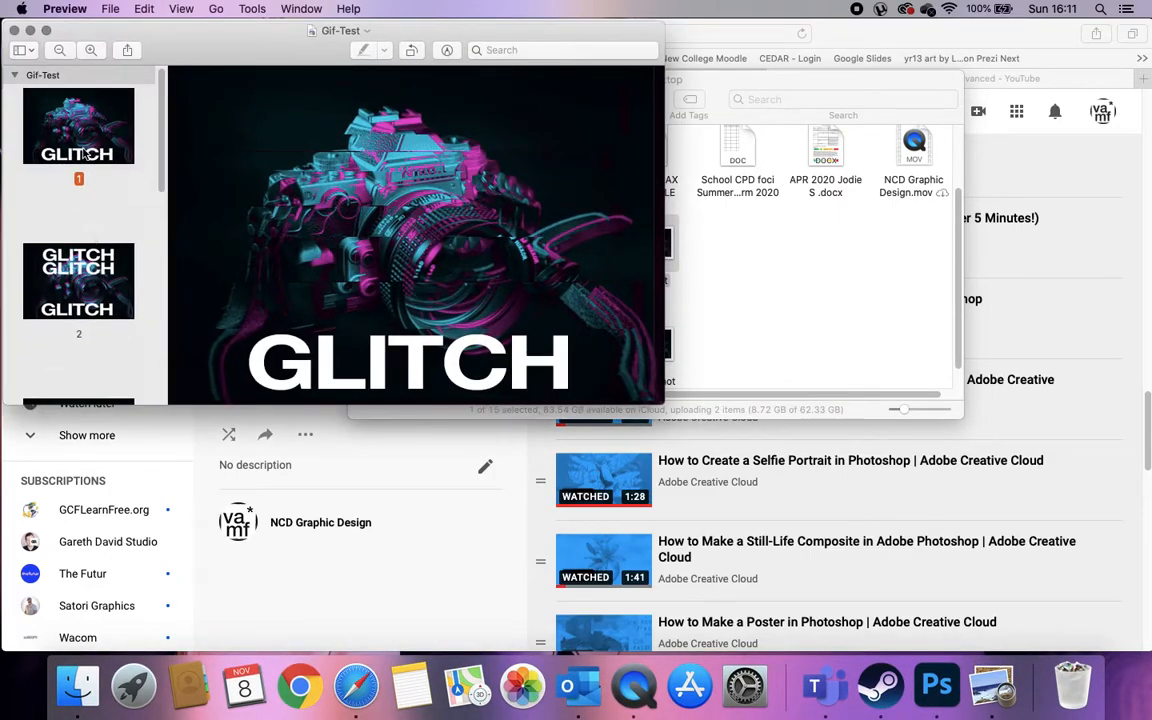
key(Down)
key(Down)
key(Down)
key(Down)
key(Down)
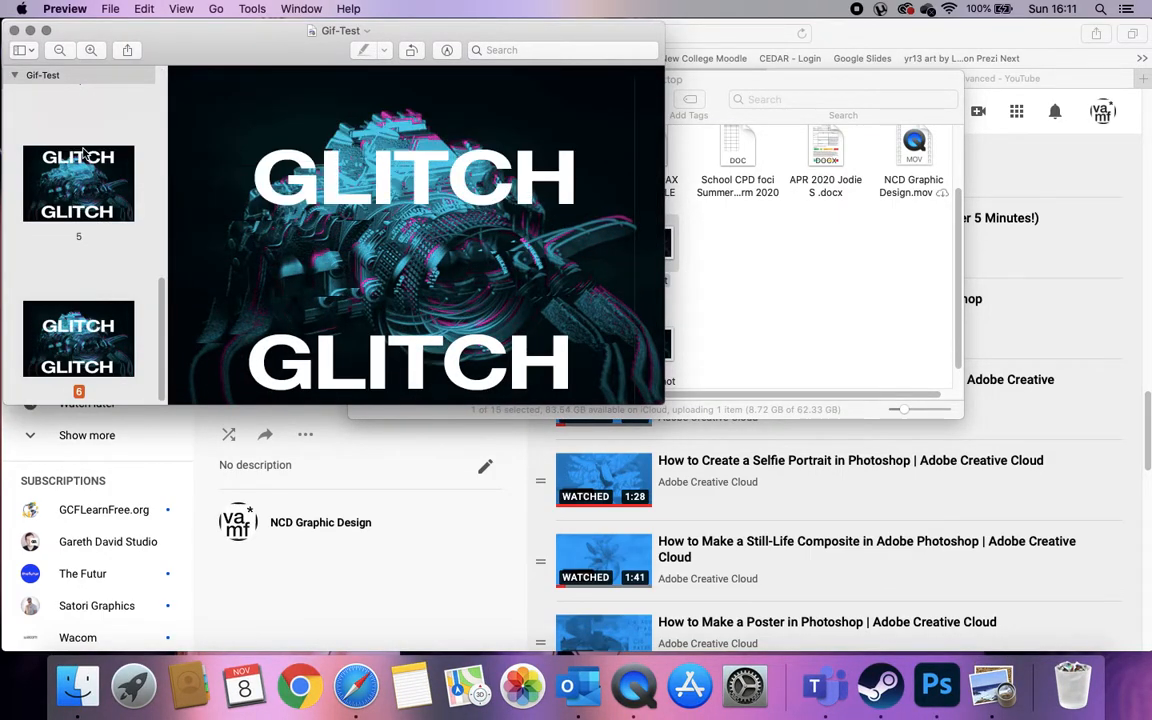
click(14, 30)
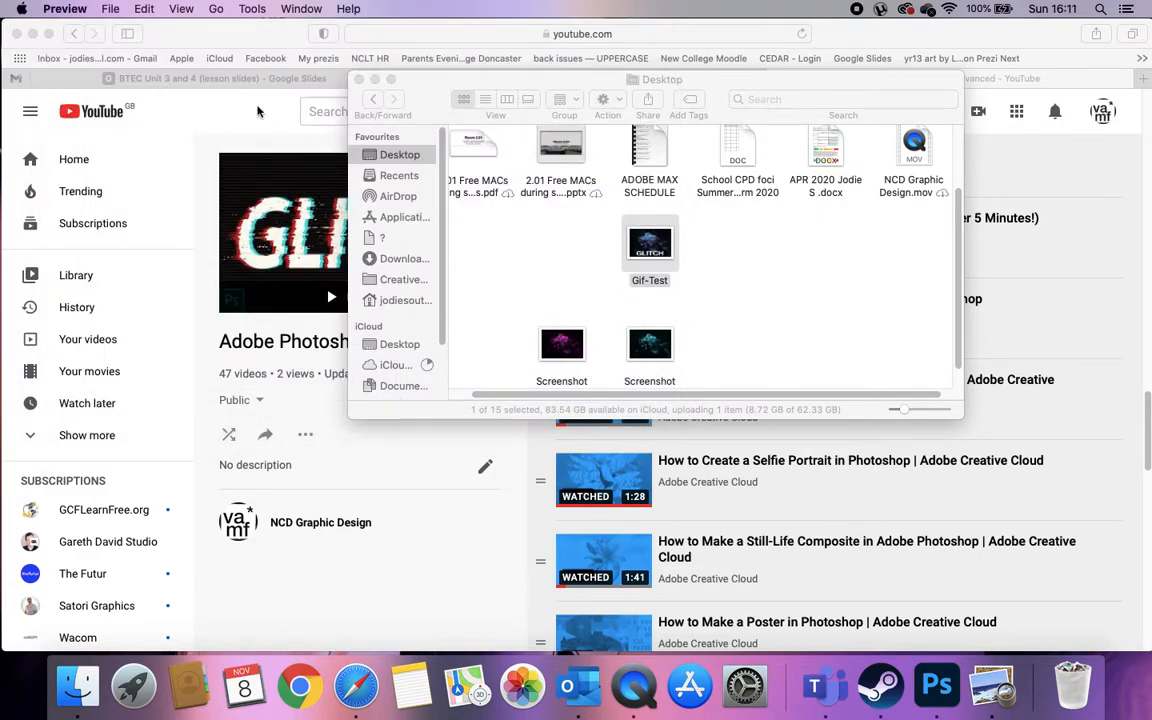
- In the Google Slides lesson content deck, insert Gif-Test from the Desktop on slide 10 and enlarge it to cover most of the slide
click(258, 117)
click(210, 78)
click(508, 78)
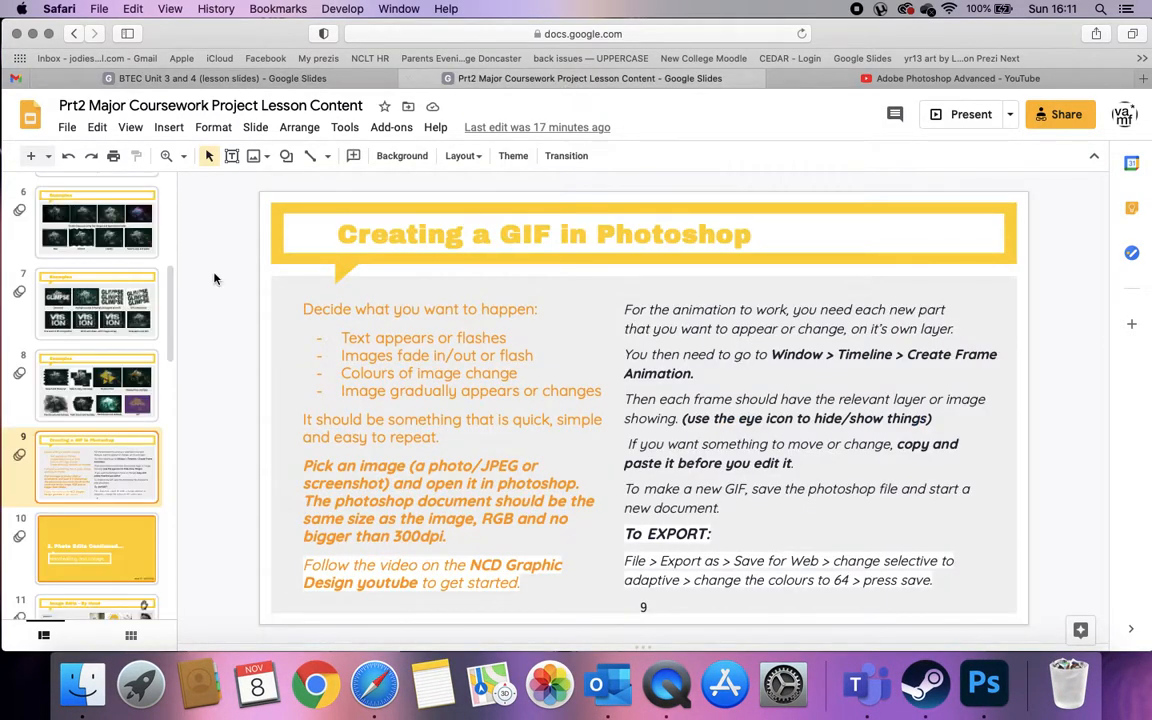
click(100, 545)
click(82, 685)
drag(650, 248, 647, 485)
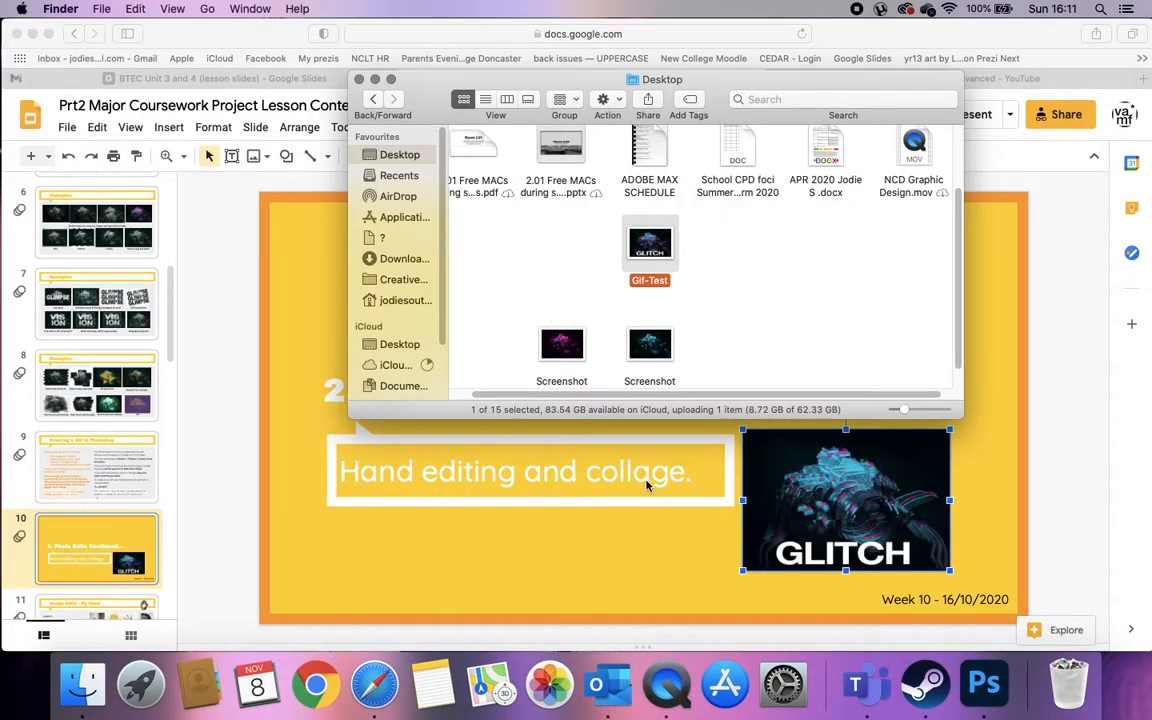
click(751, 437)
drag(750, 435, 397, 247)
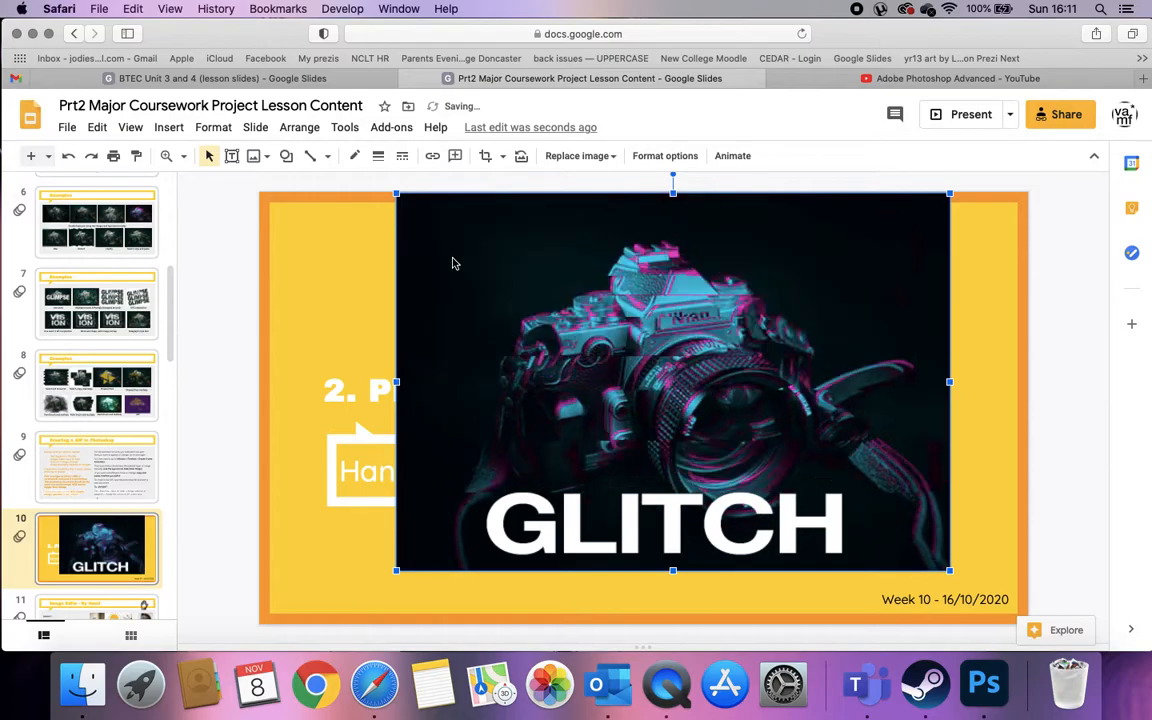
- Delete the GIF from slide 10 and switch back to Photoshop
key(BackSpace)
click(983, 684)
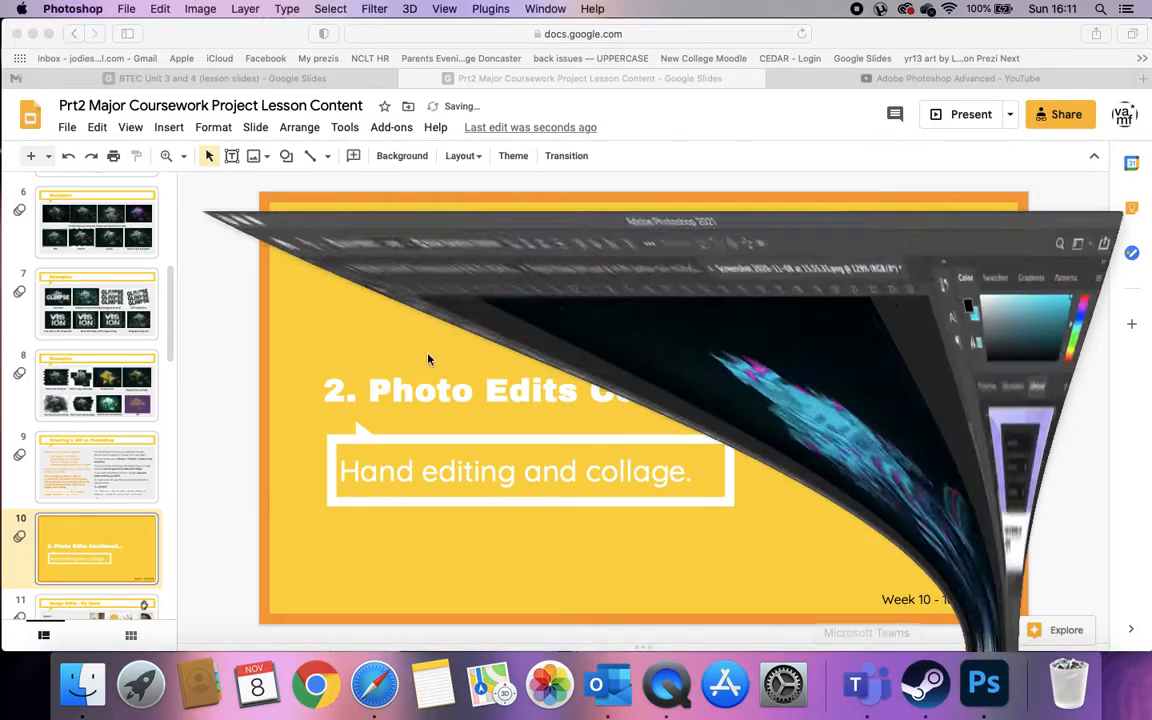
- Select the lowest GLITCH text line on the canvas and review animation frames 1 to 6 one by one
scroll(992, 535, up, 5)
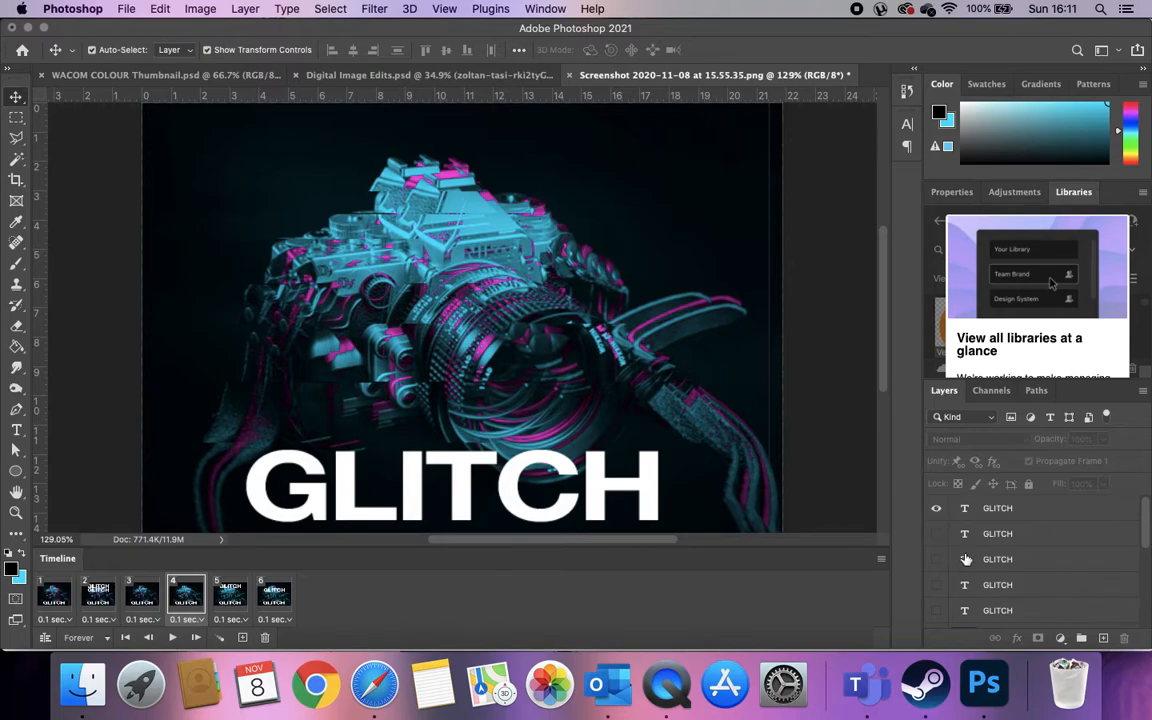
click(508, 517)
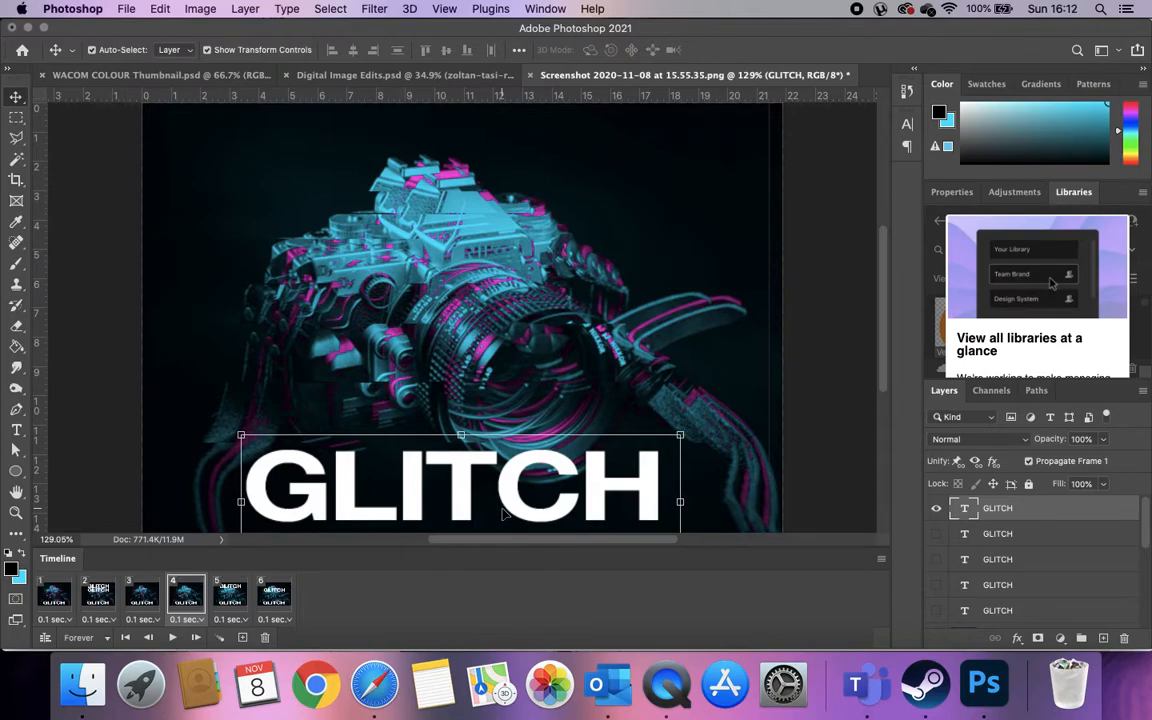
click(54, 594)
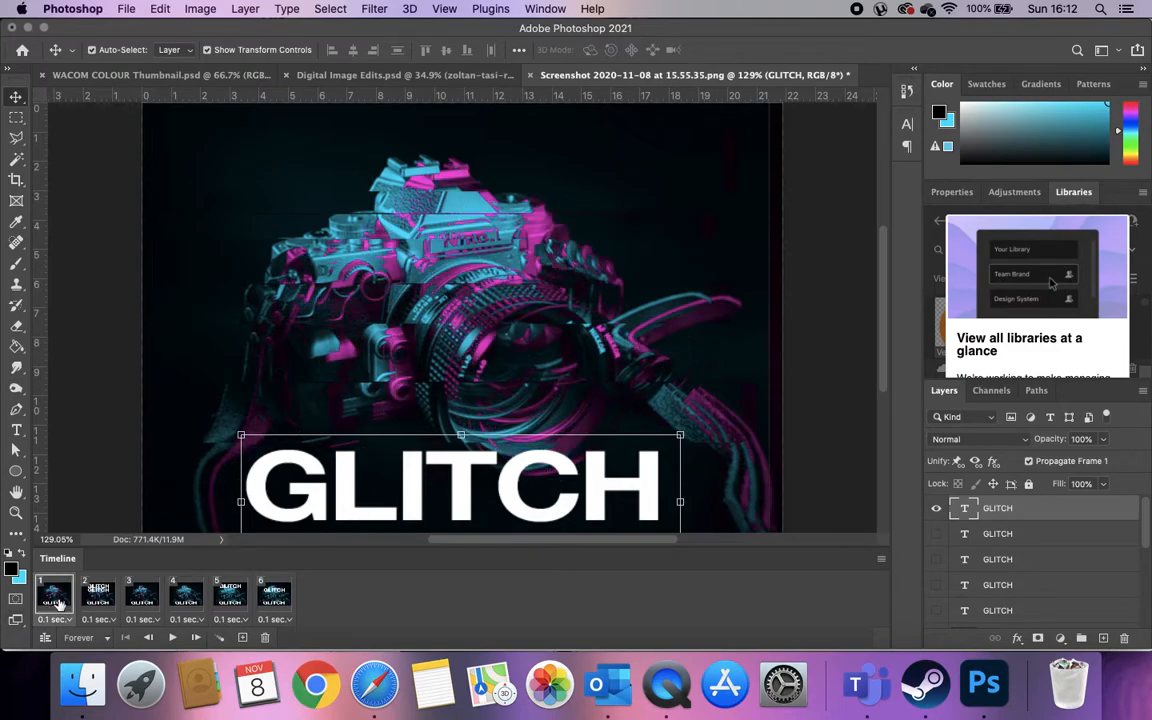
click(98, 594)
click(142, 594)
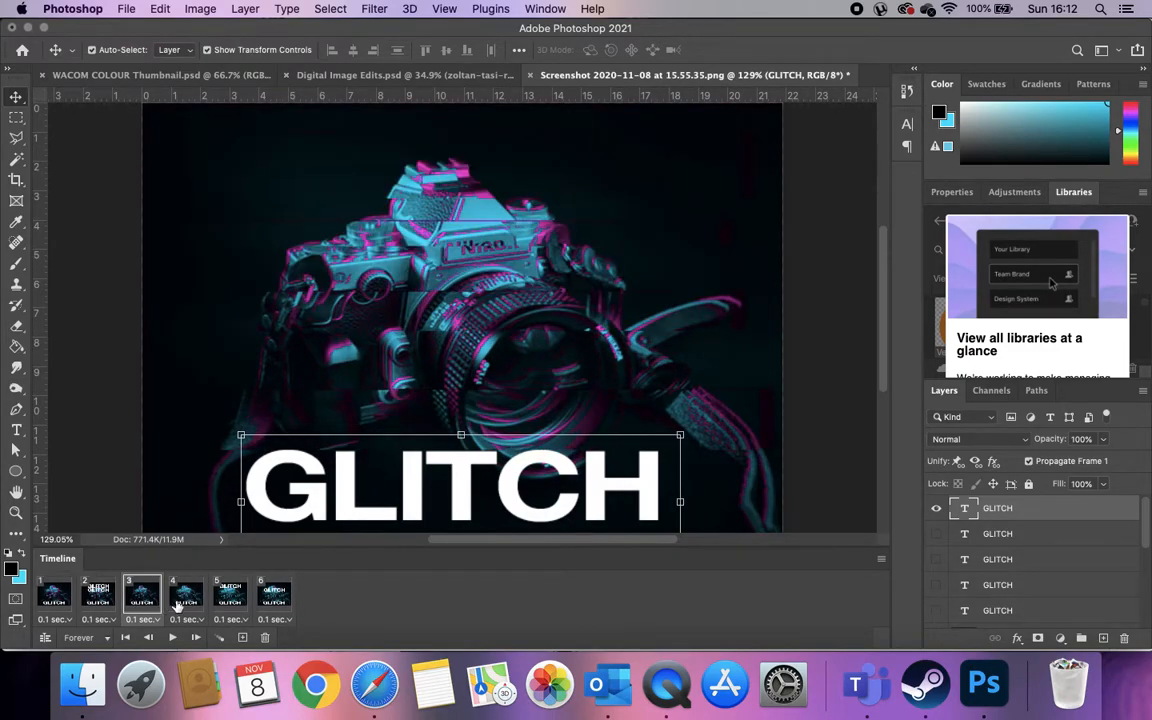
click(188, 596)
click(230, 596)
click(275, 596)
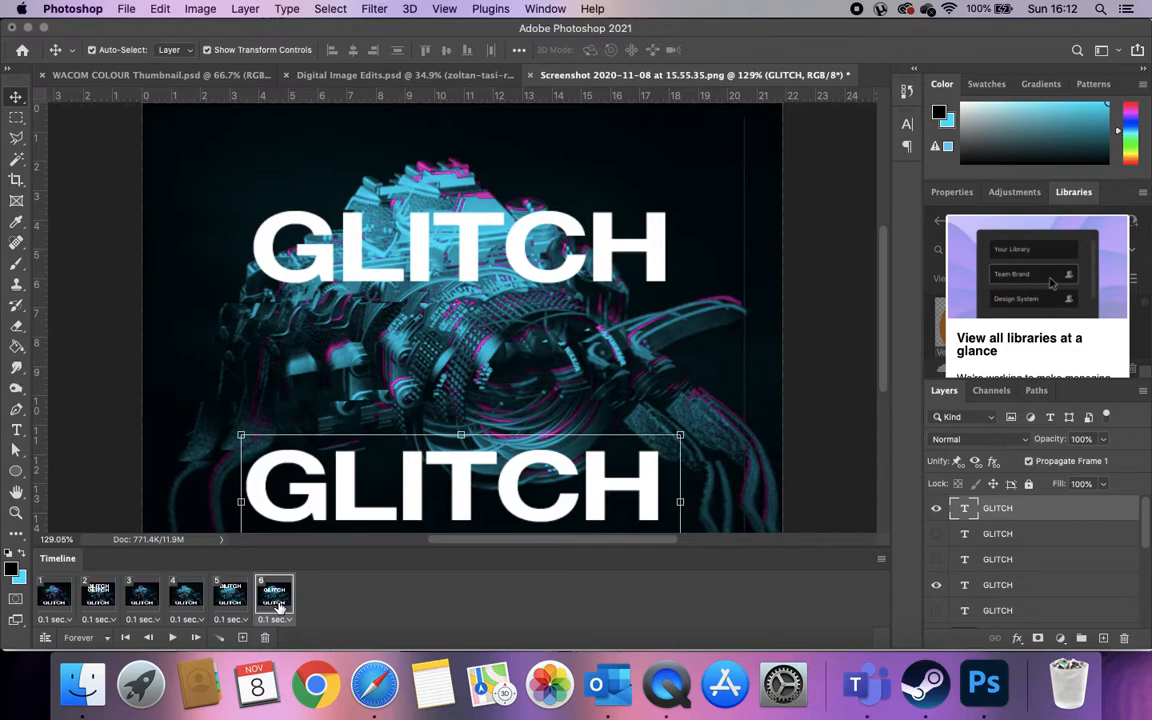
click(126, 8)
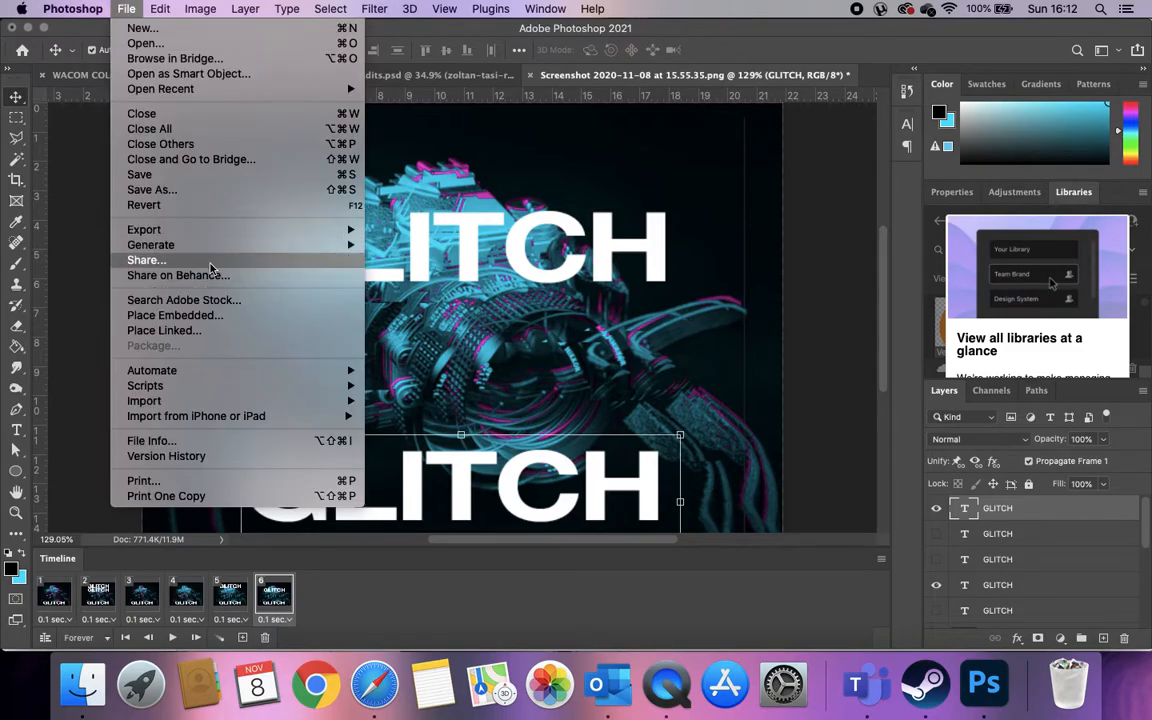
mouse_move(237, 231)
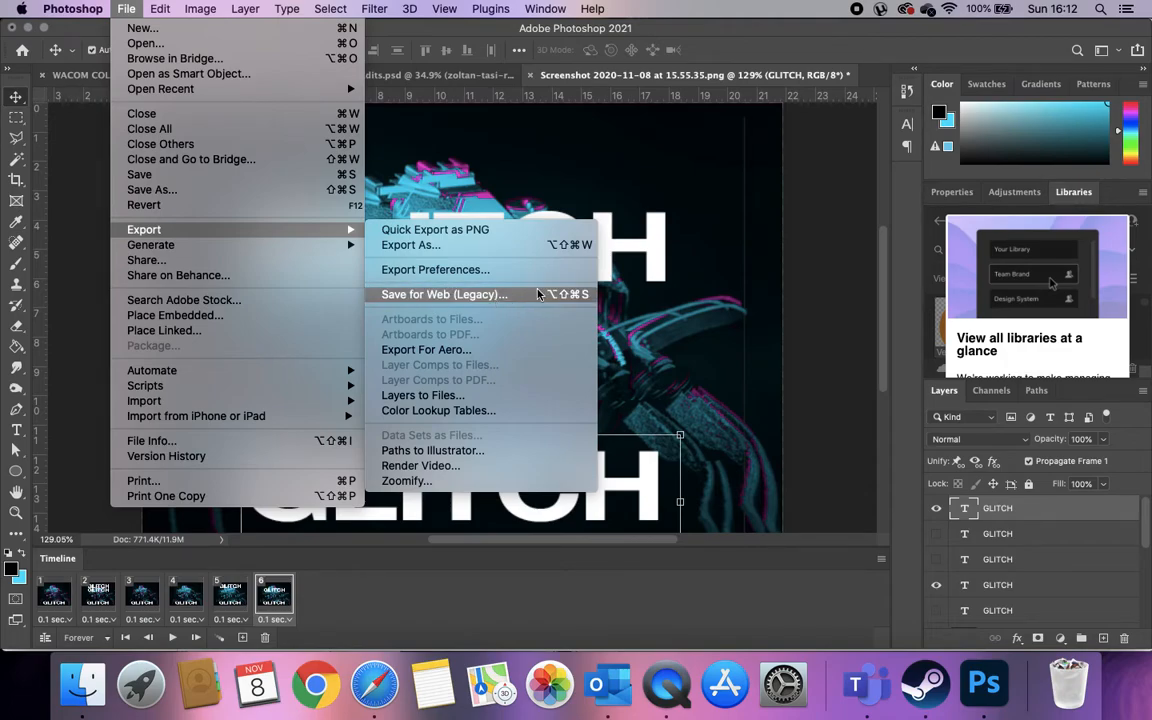
click(828, 273)
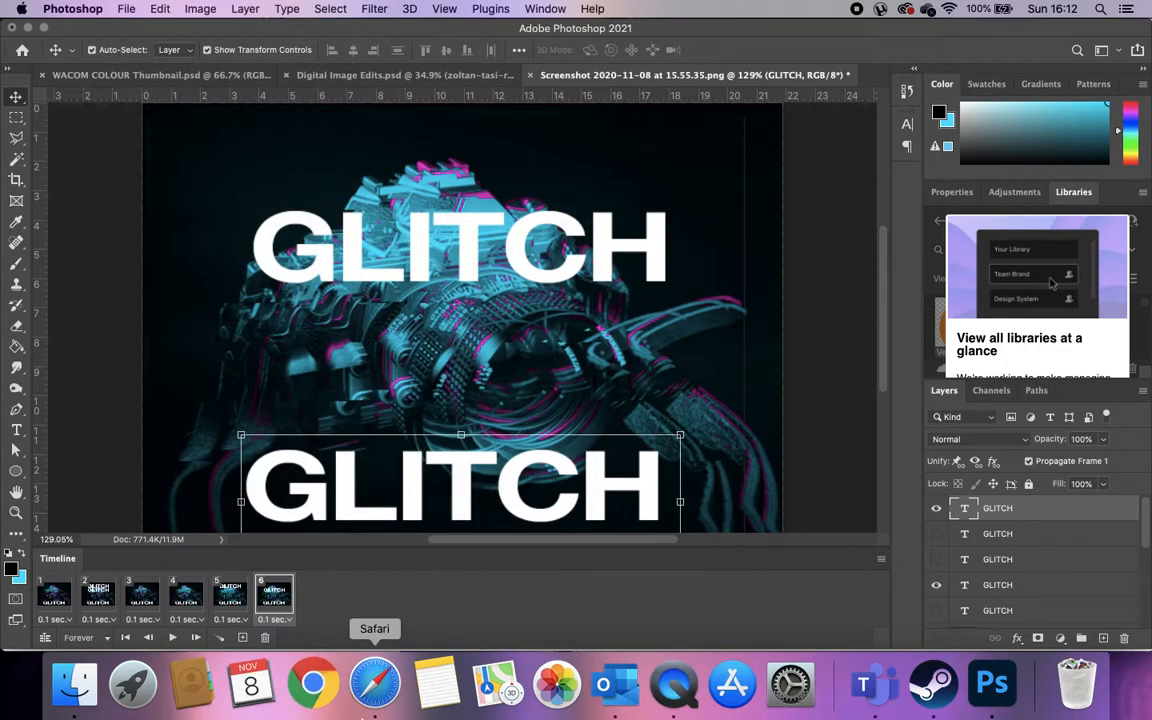
- View the Adobe Photoshop Advanced playlist on YouTube in Safari and return to Photoshop
click(391, 710)
click(958, 78)
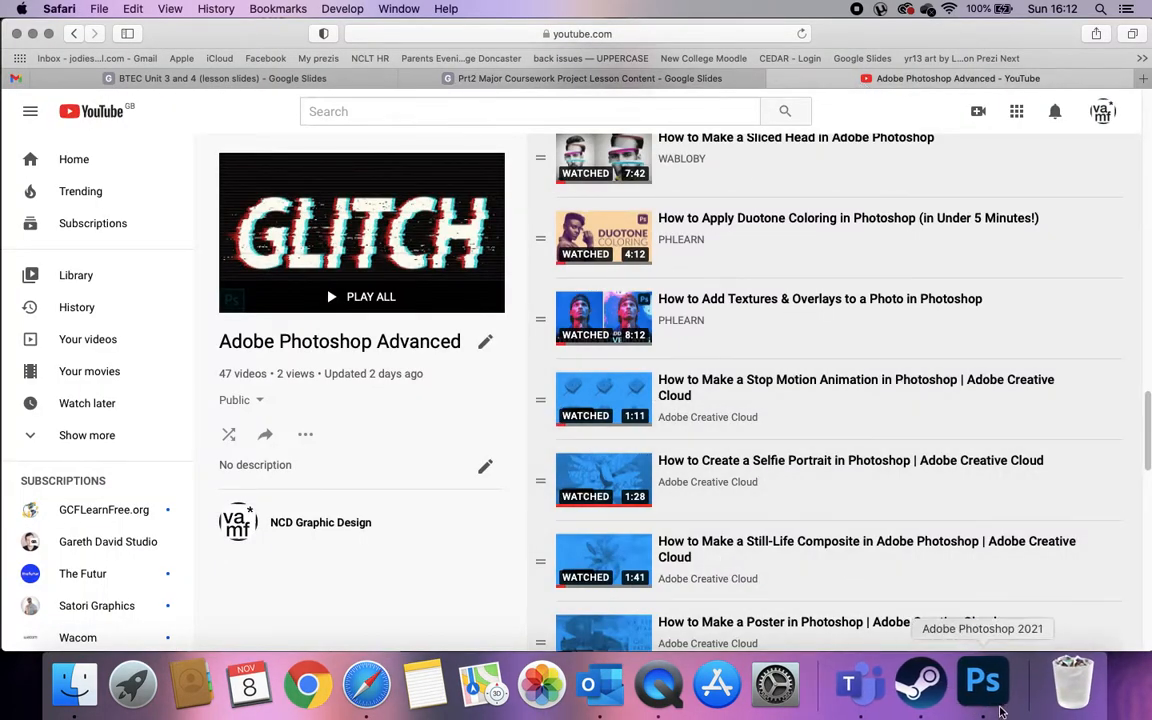
click(990, 700)
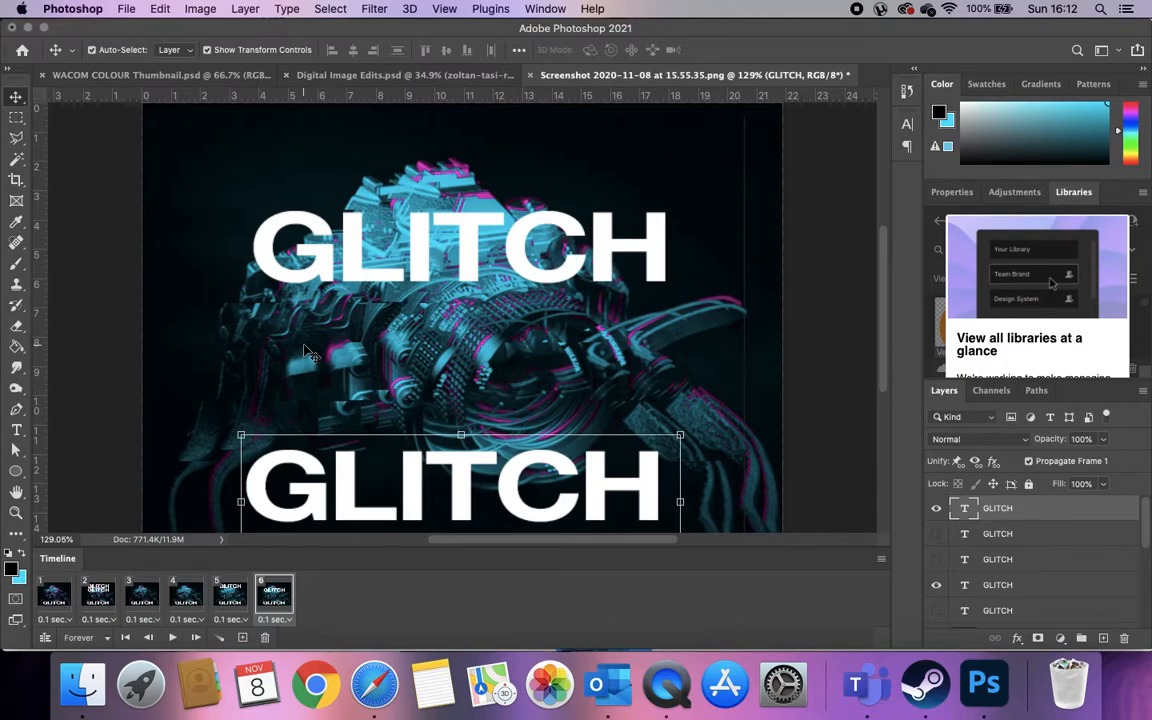